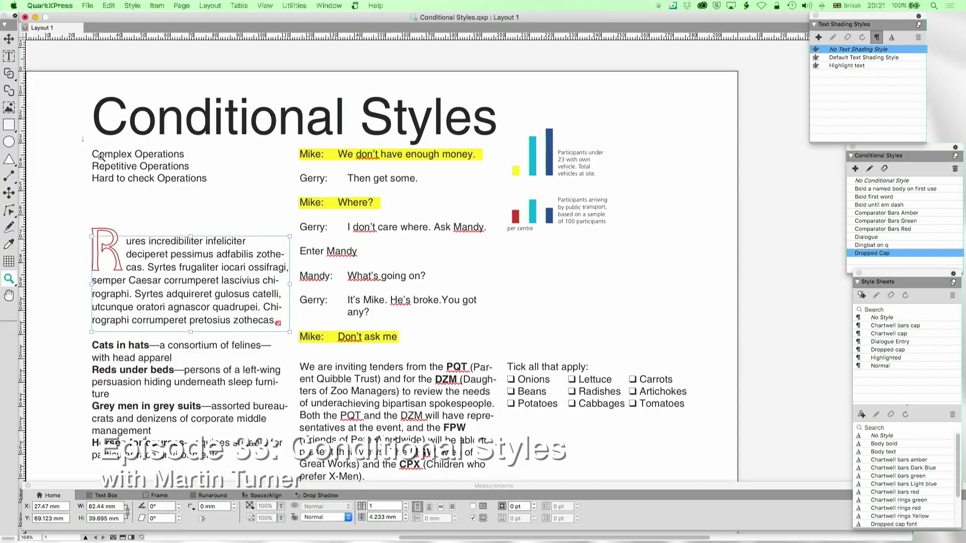
# Zoom in close on the Complex, Repetitive and Hard to check Operations lines
pyautogui.moveTo(232, 208); pyautogui.dragTo(233, 212)
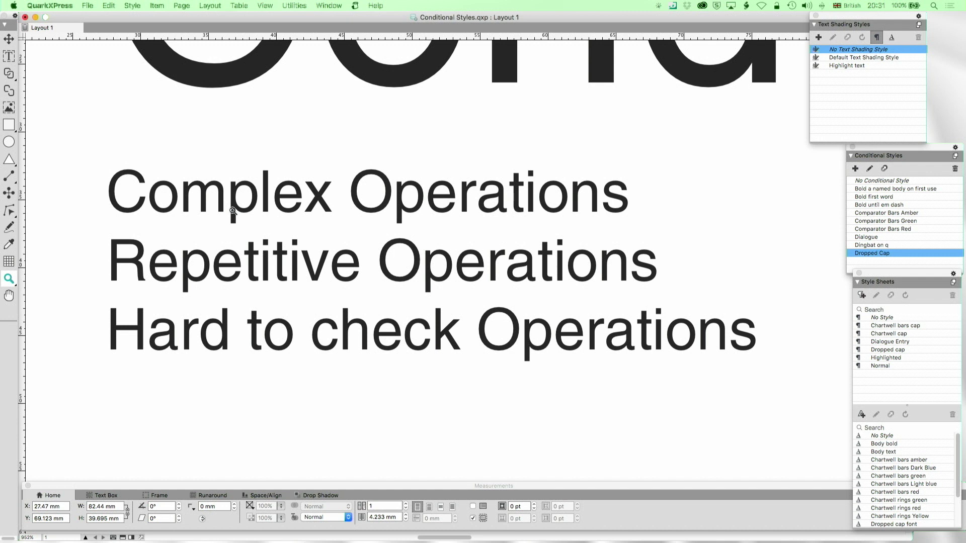
# Zoom back out, then fit the whole page in the window with Cmd+0
pyautogui.keyDown('alt'); pyautogui.click(299, 228); pyautogui.keyUp('alt')
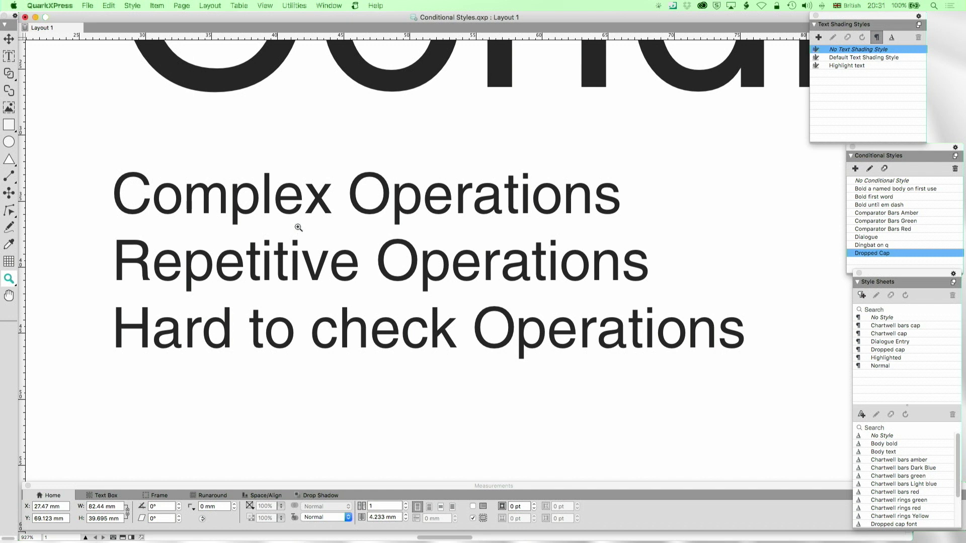
pyautogui.press('super+0')
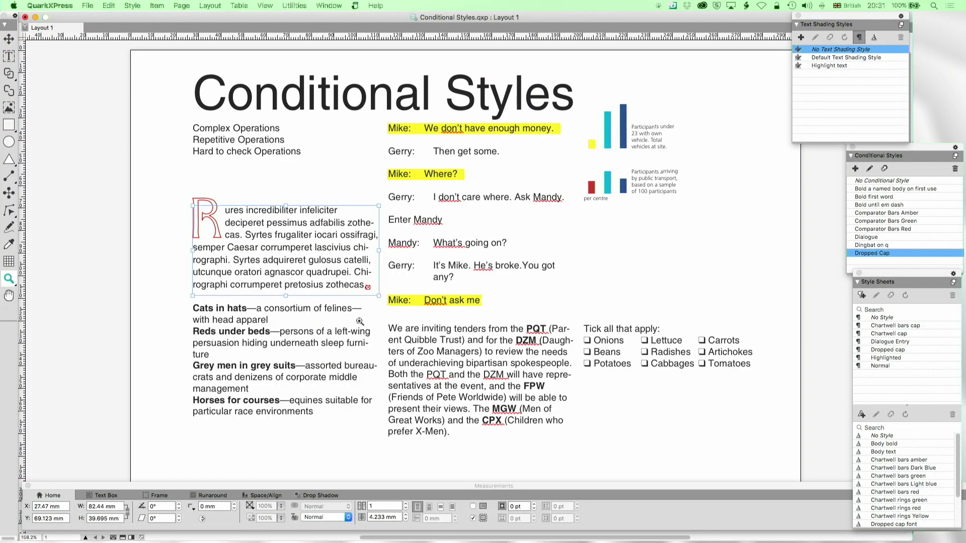
# Zoom in close on the red outlined drop cap R
pyautogui.click(181, 203)
pyautogui.moveTo(182, 187); pyautogui.dragTo(267, 272)
pyautogui.click(9, 56)
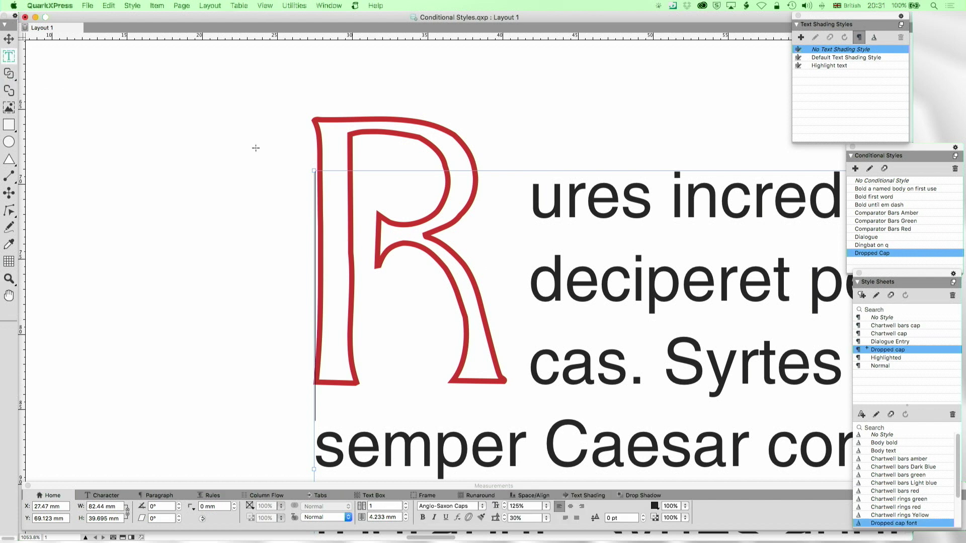
pyautogui.click(8, 39)
pyautogui.click(166, 153)
pyautogui.scroll(-5, 301, 287)
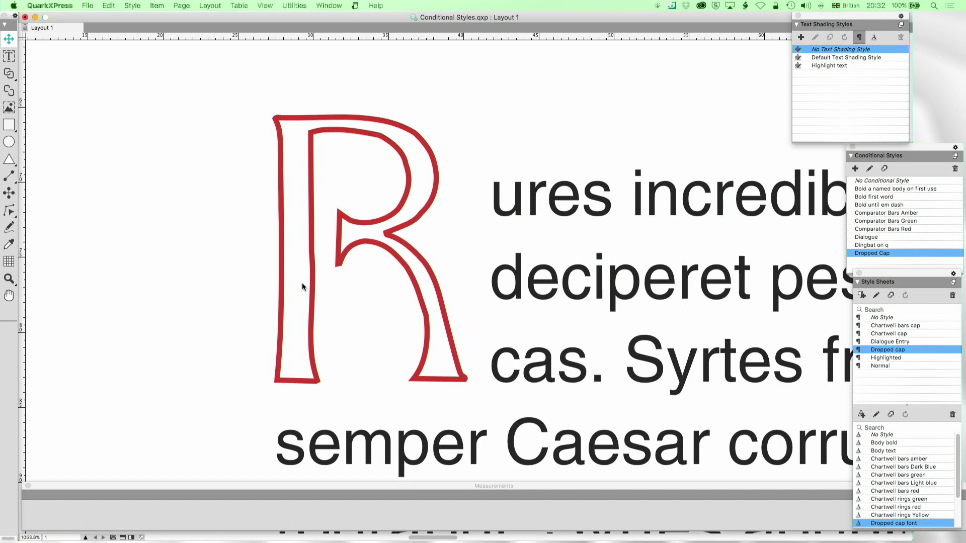
pyautogui.scroll(-5, 302, 283)
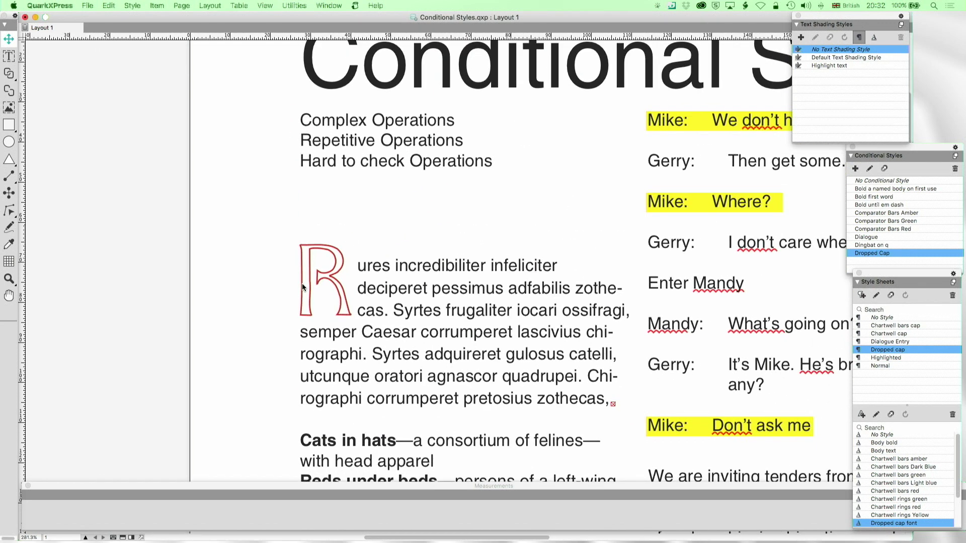
# Select the drop cap R and open the Dropped cap font character style for editing
pyautogui.click(11, 58)
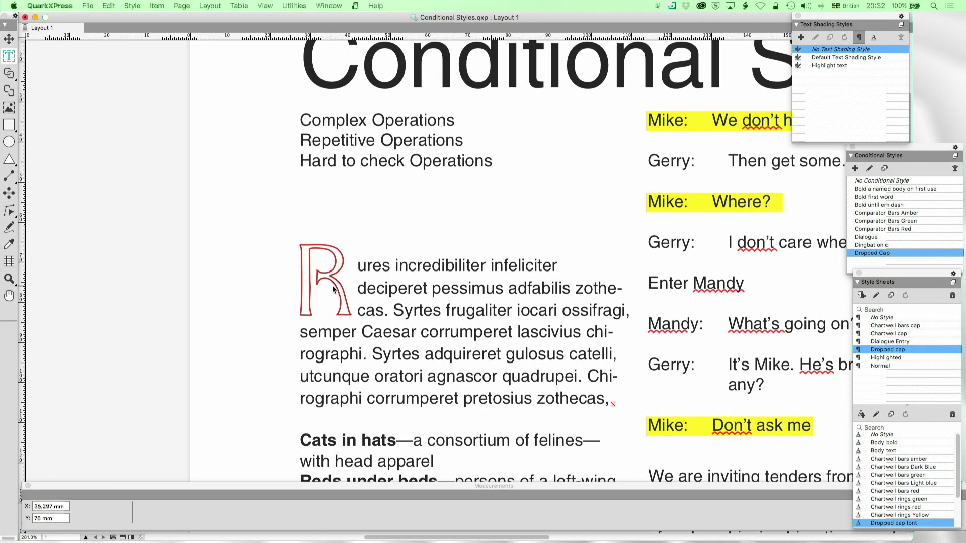
pyautogui.moveTo(335, 291)
pyautogui.mouseDown()
pyautogui.moveTo(318, 289)
pyautogui.moveTo(336, 297)
pyautogui.mouseUp()
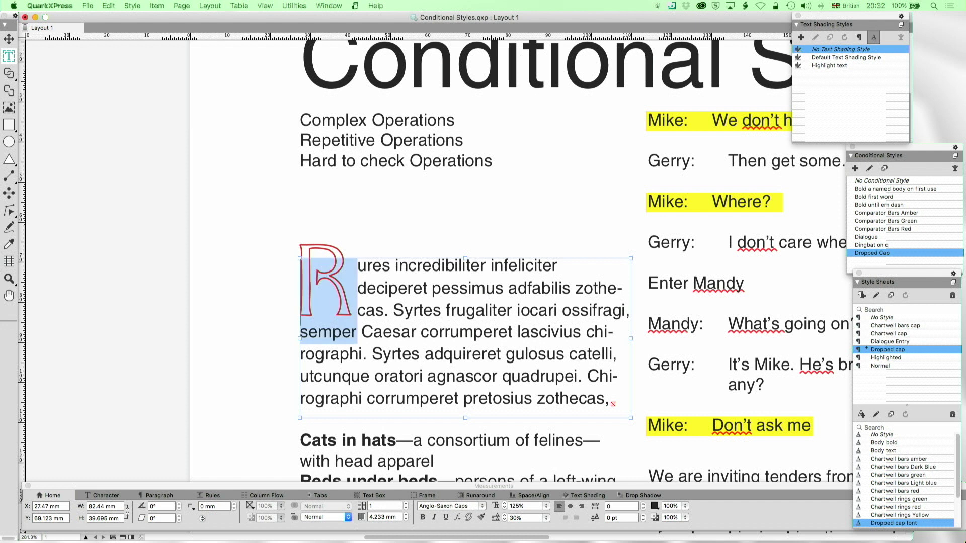
pyautogui.click(876, 415)
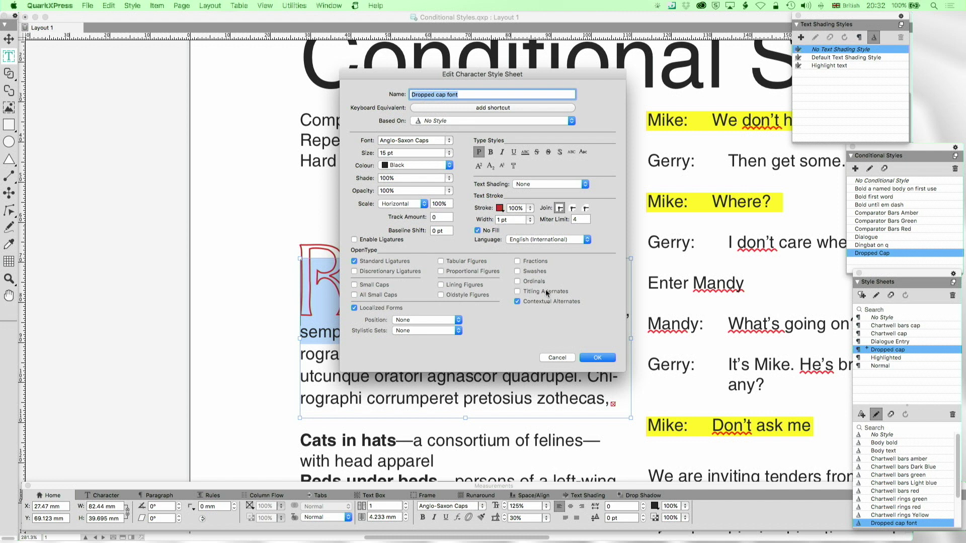
# Cancel the style settings and set the paragraph to No Conditional Style
pyautogui.click(558, 357)
pyautogui.click(410, 288)
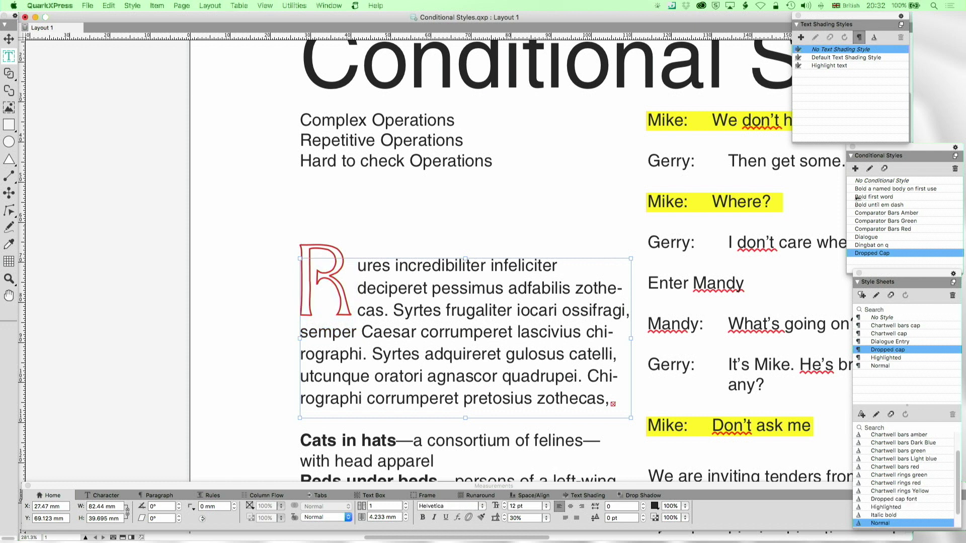
pyautogui.click(888, 182)
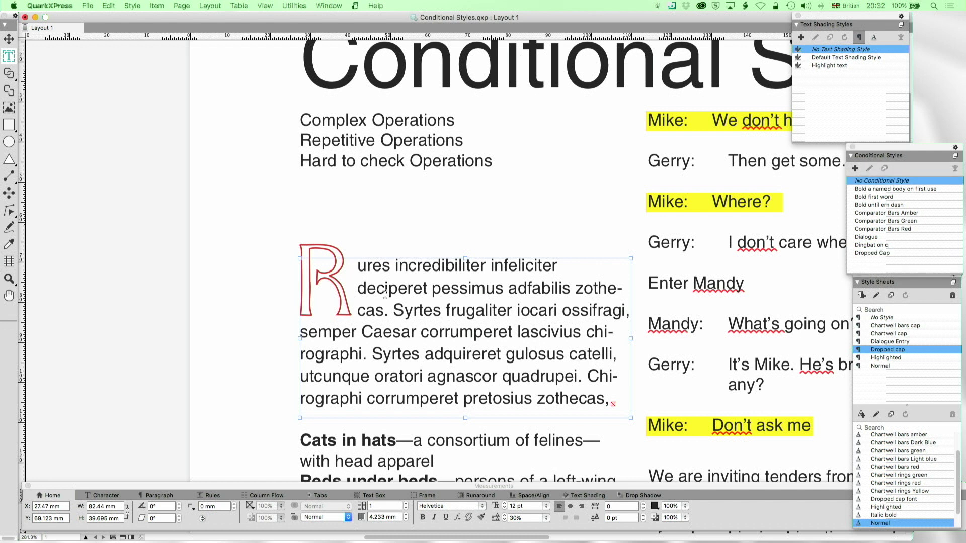
# Reapply the Dropped cap style sheet to all text, then the Dropped Cap conditional style
pyautogui.press('super+a')
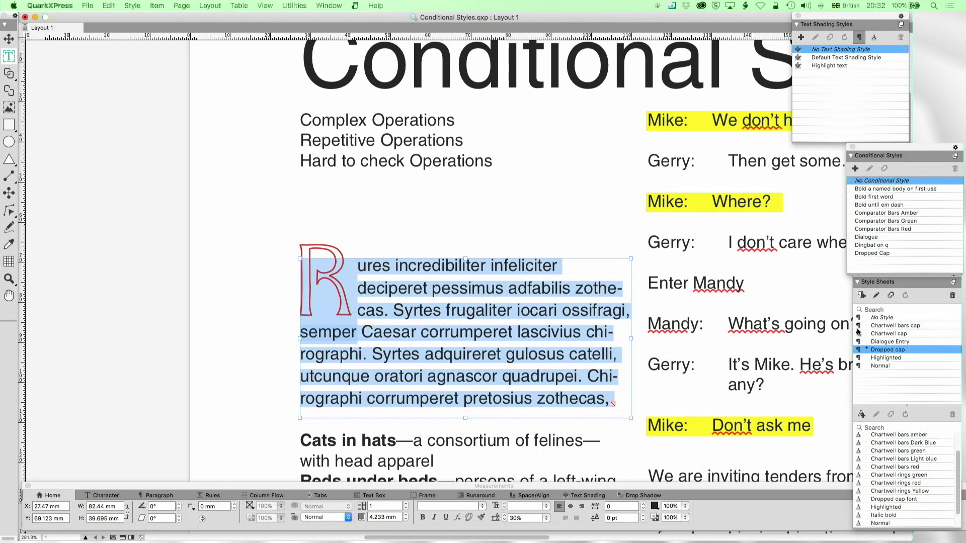
pyautogui.click(876, 351)
pyautogui.click(439, 290)
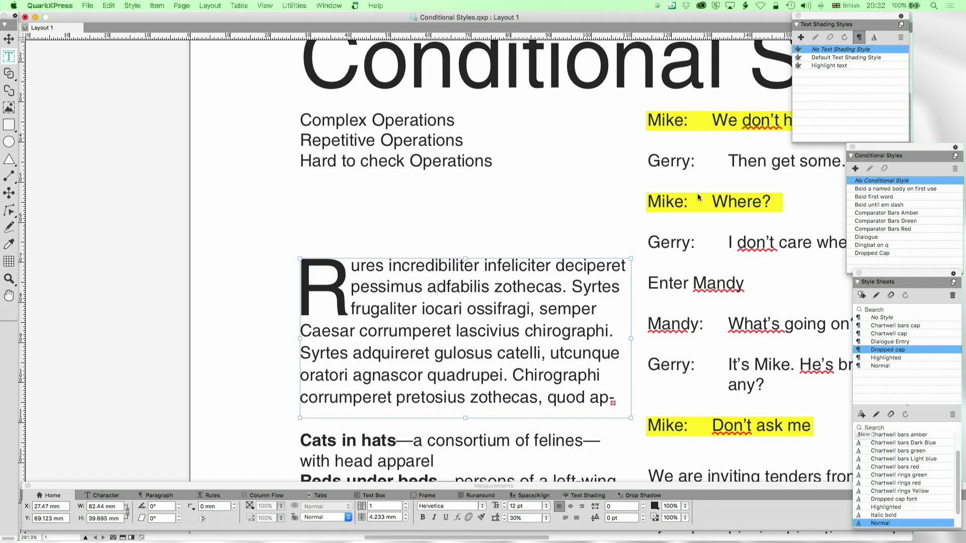
pyautogui.click(884, 253)
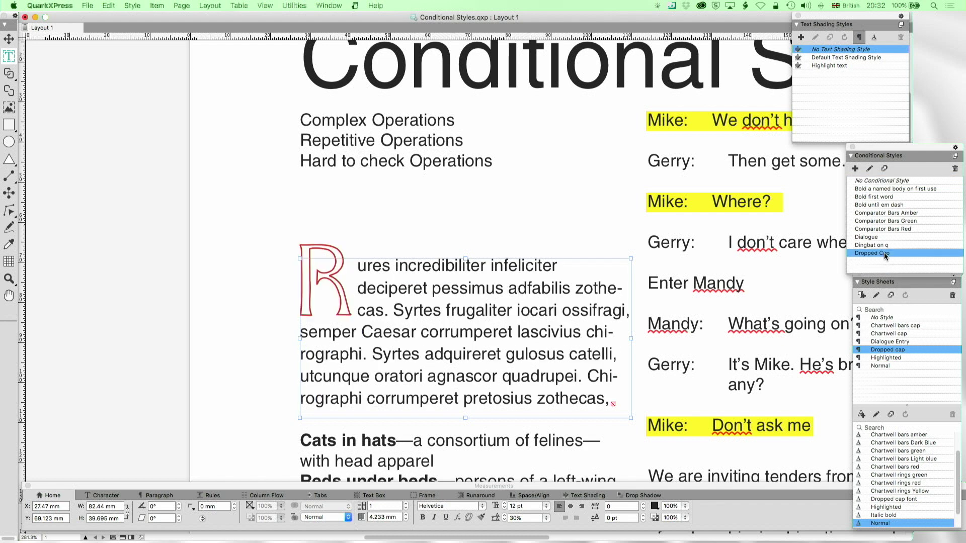
# Select the Cats in hats list and apply the Bold first word conditional style
pyautogui.scroll(-10, 544, 282)
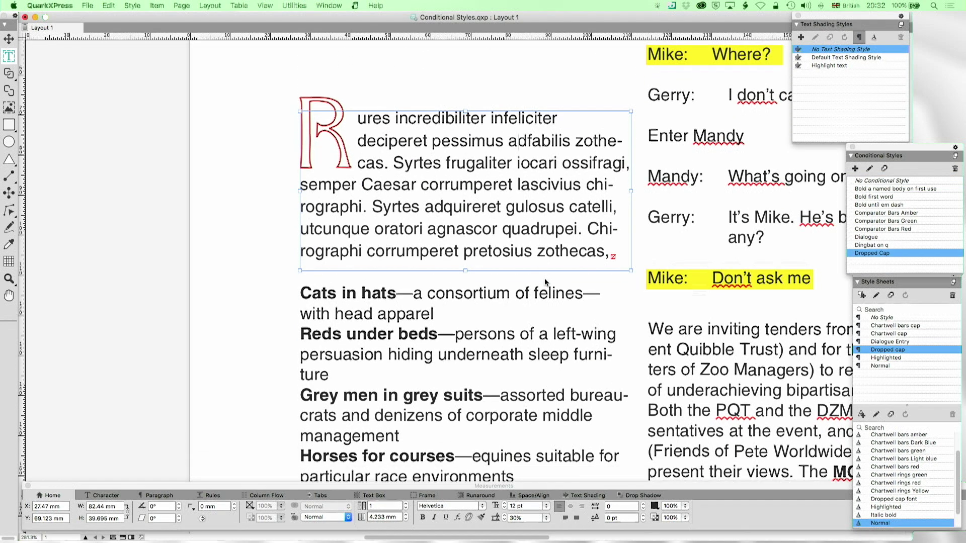
pyautogui.scroll(5, 494, 224)
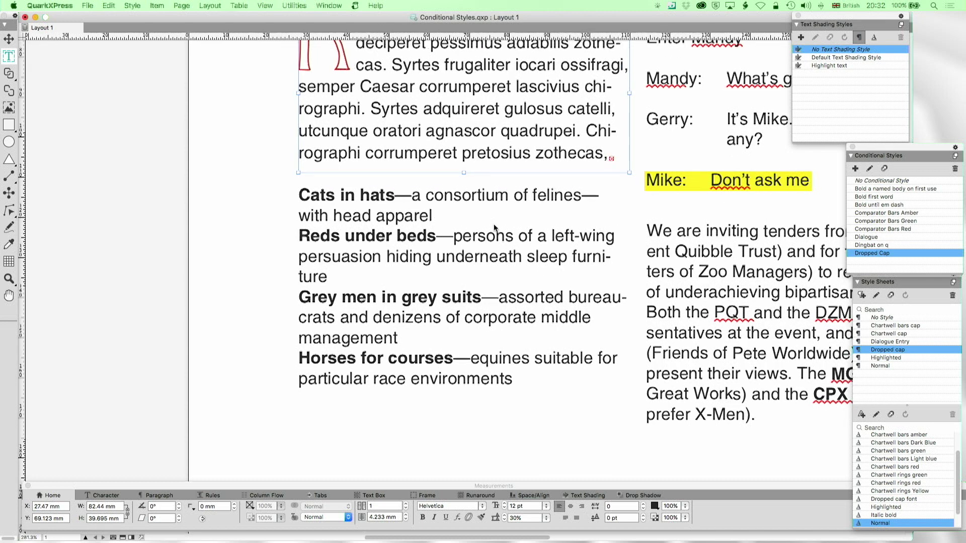
pyautogui.scroll(3, 493, 225)
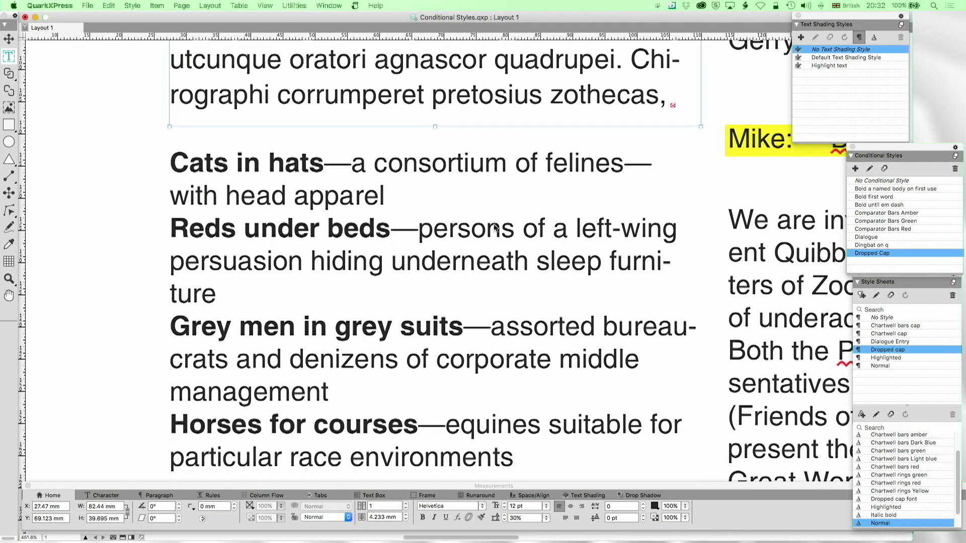
pyautogui.click(488, 210)
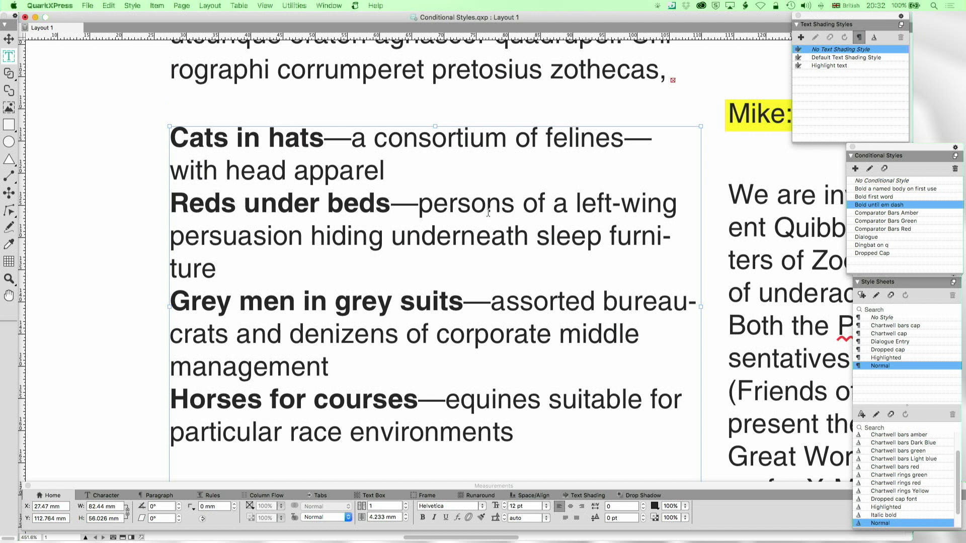
pyautogui.moveTo(519, 433); pyautogui.dragTo(170, 139)
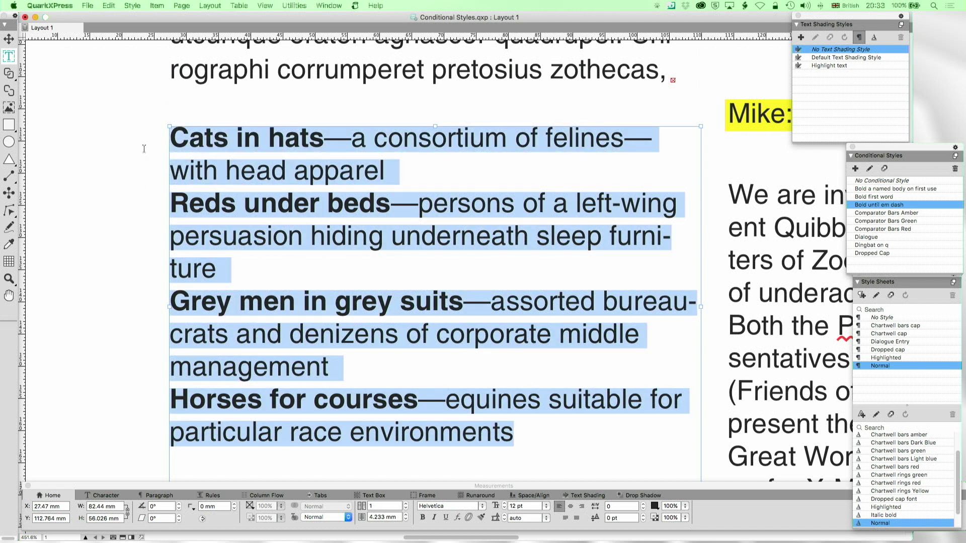
pyautogui.click(881, 197)
pyautogui.click(476, 263)
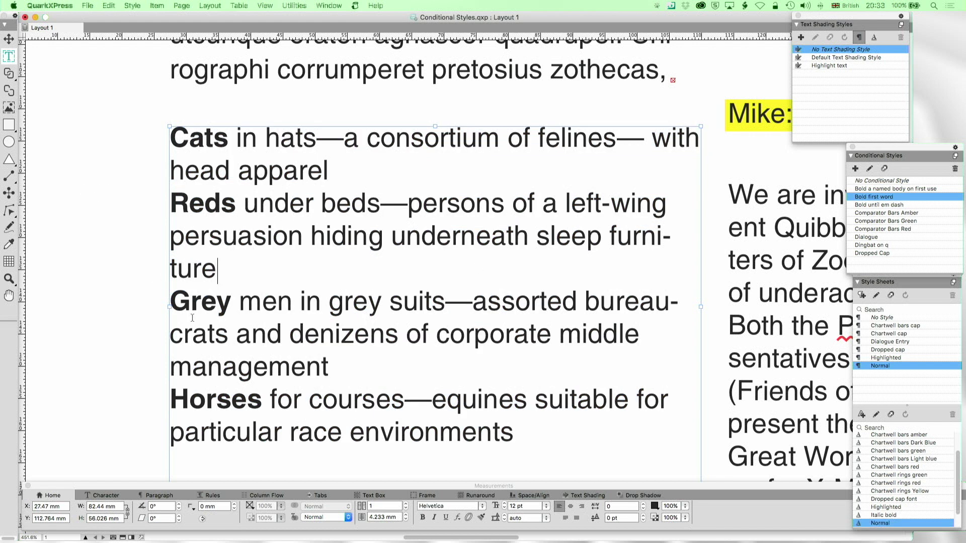
# Apply Bold until em dash to the Grey men paragraph, then to the whole list
pyautogui.click(279, 294)
pyautogui.click(875, 206)
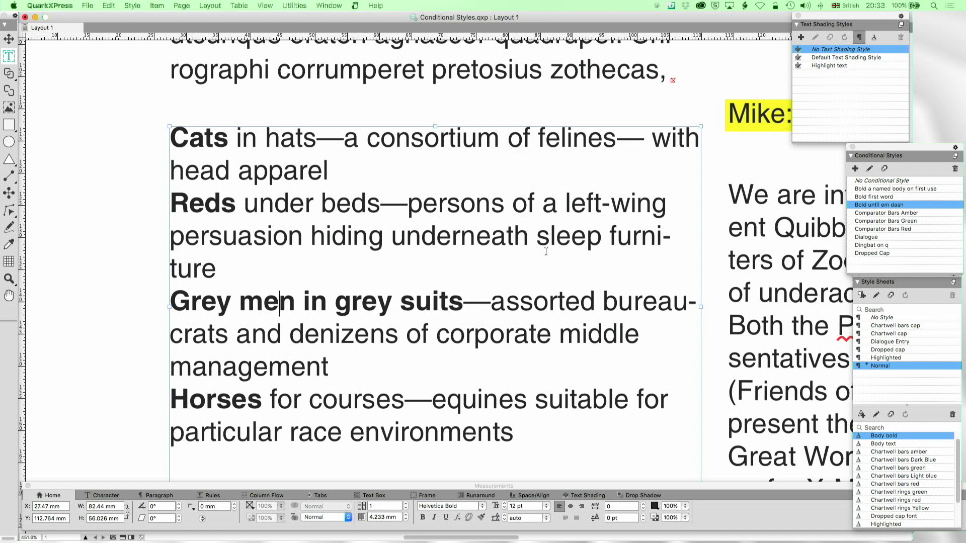
pyautogui.press('super+a')
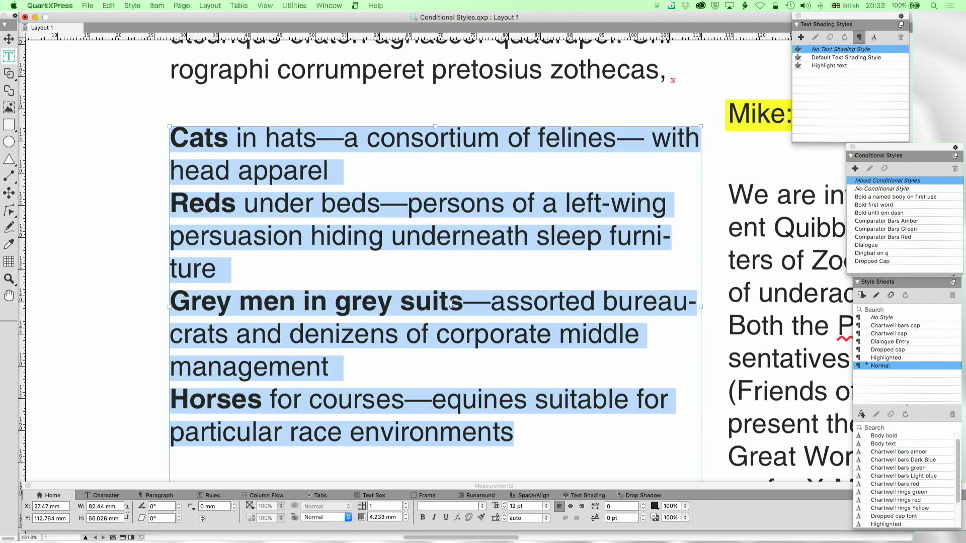
pyautogui.click(886, 212)
pyautogui.click(552, 210)
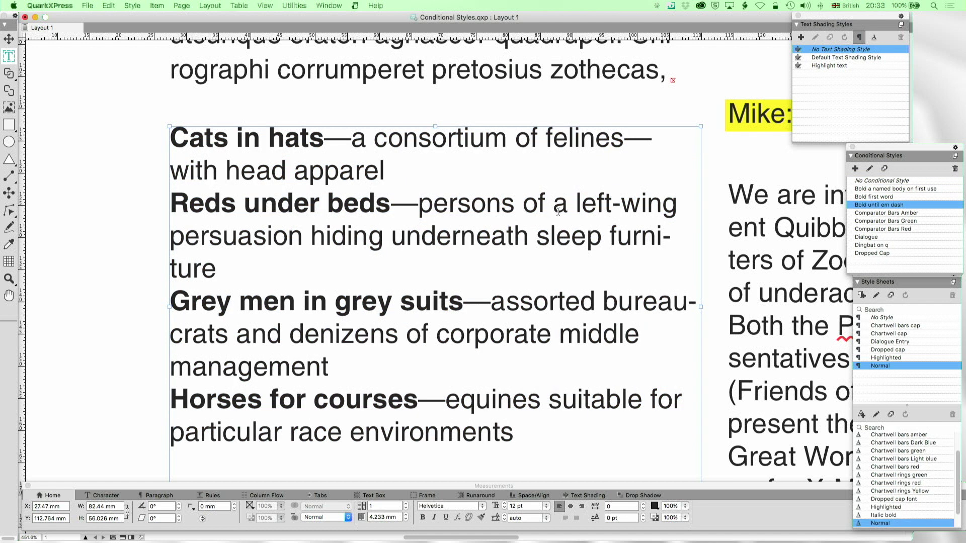
pyautogui.scroll(1, 558, 213)
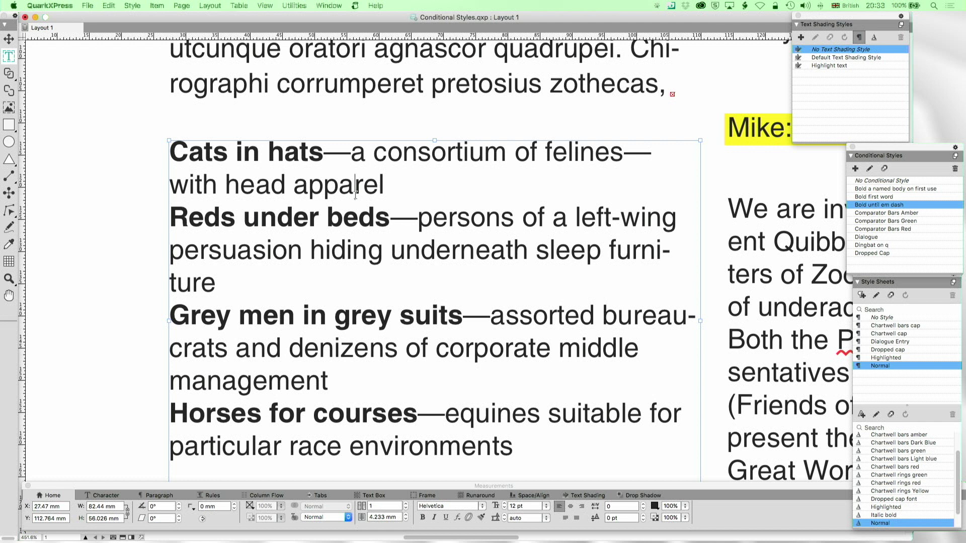
# Remove the list's conditional style and reset it to plain Normal text
pyautogui.press('super+a')
pyautogui.click(869, 183)
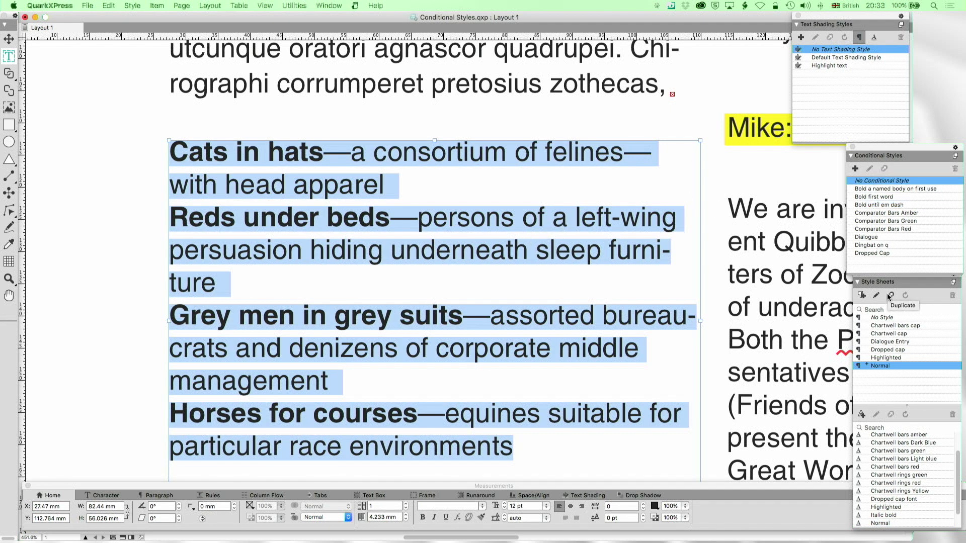
pyautogui.keyDown('alt'); pyautogui.click(878, 366); pyautogui.keyUp('alt')
pyautogui.click(394, 252)
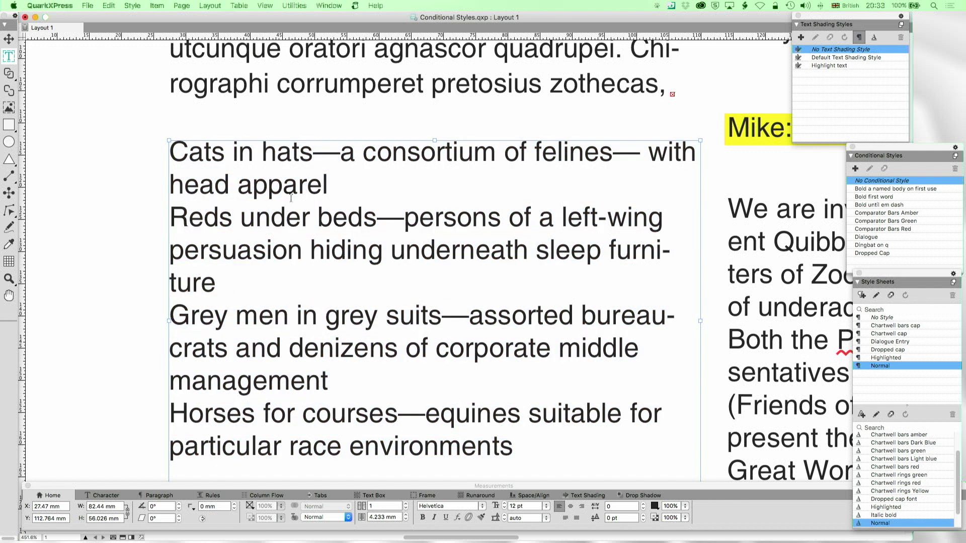
# Bold the phrases 'Cats in hats' and 'Reds under beds' by hand
pyautogui.moveTo(313, 153); pyautogui.dragTo(136, 124)
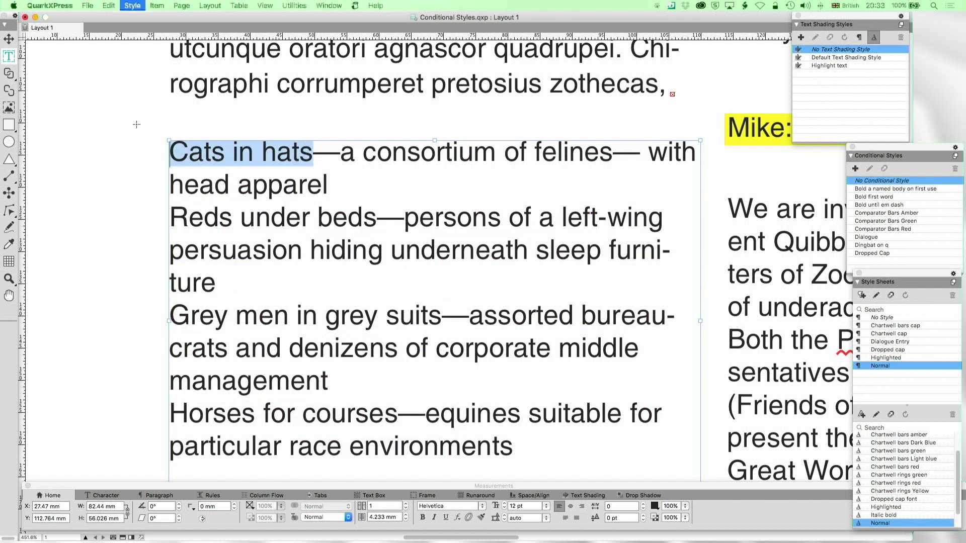
pyautogui.press('super+shift+b')
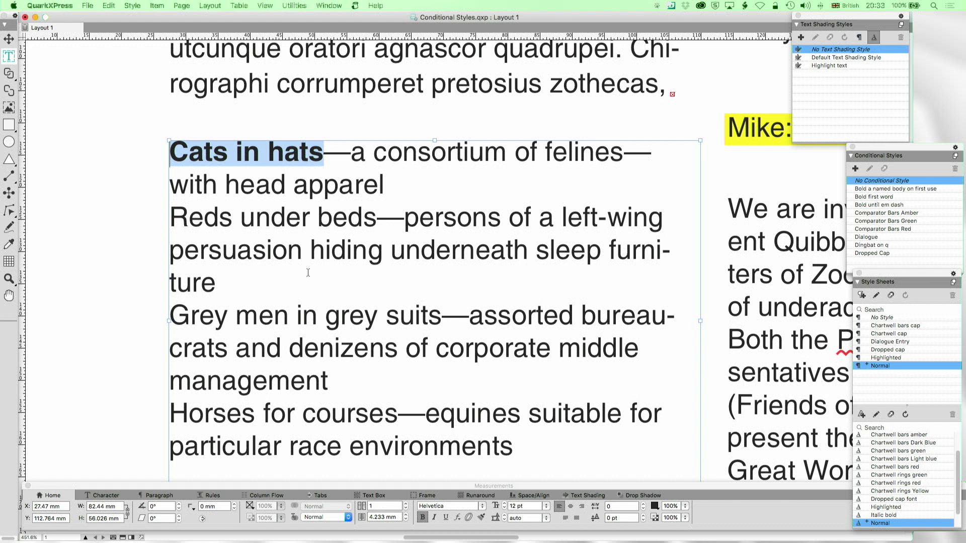
pyautogui.moveTo(380, 221); pyautogui.dragTo(148, 219)
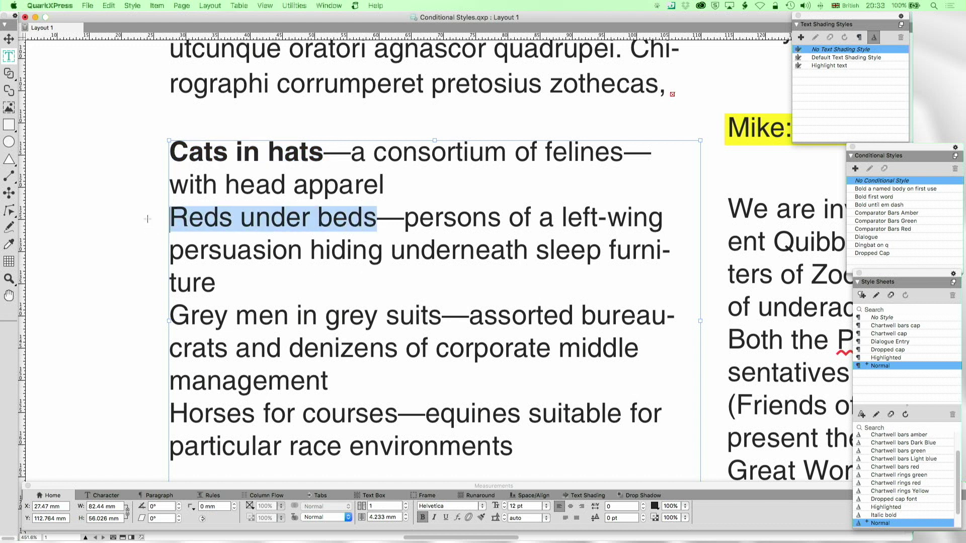
pyautogui.press('super+shift+b')
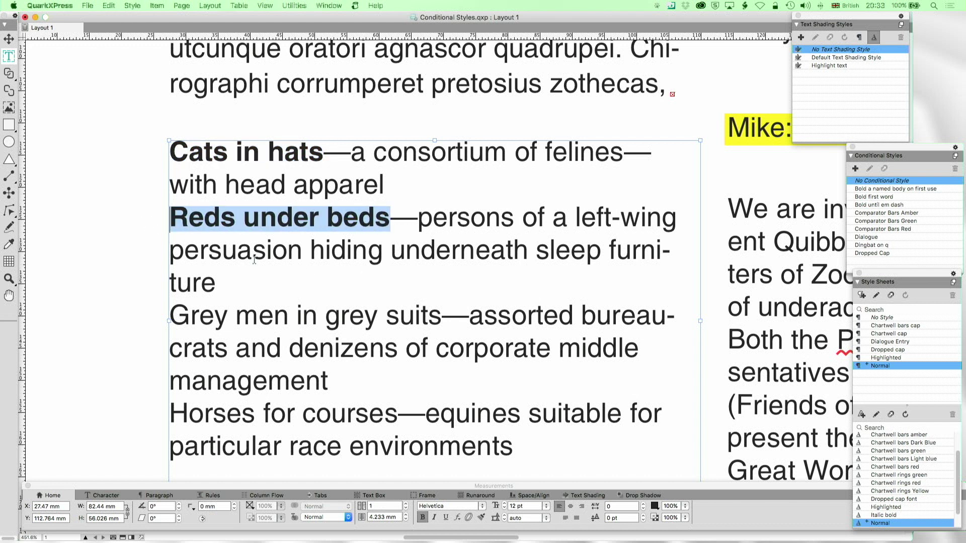
# Reset the glossary to Normal, then try conditional styles, ending on Bold until em dash
pyautogui.click(299, 272)
pyautogui.press('super+a')
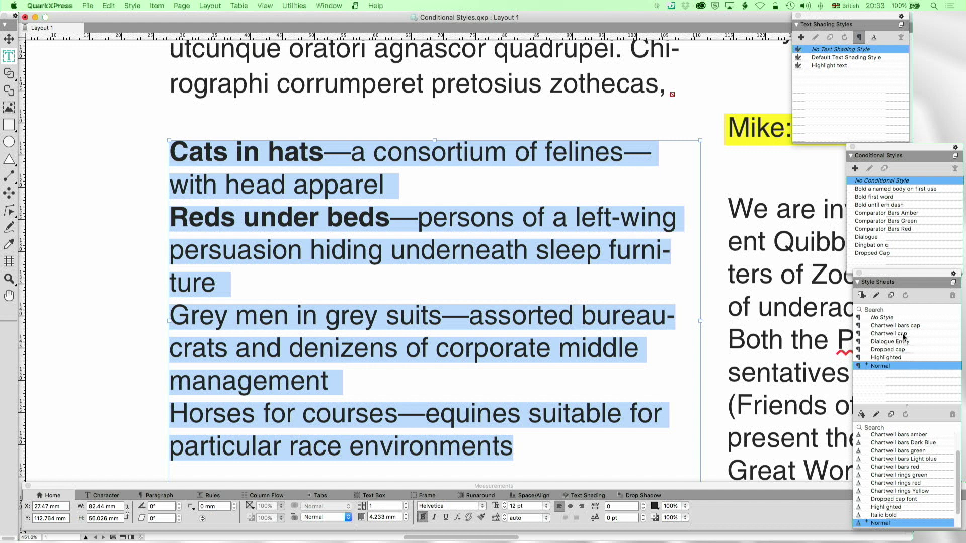
pyautogui.click(877, 364)
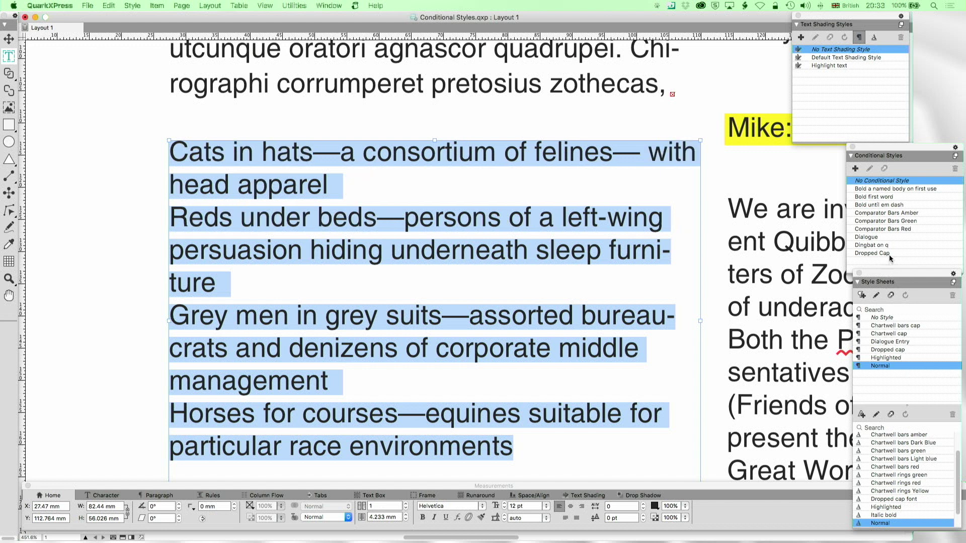
pyautogui.click(884, 190)
pyautogui.click(884, 197)
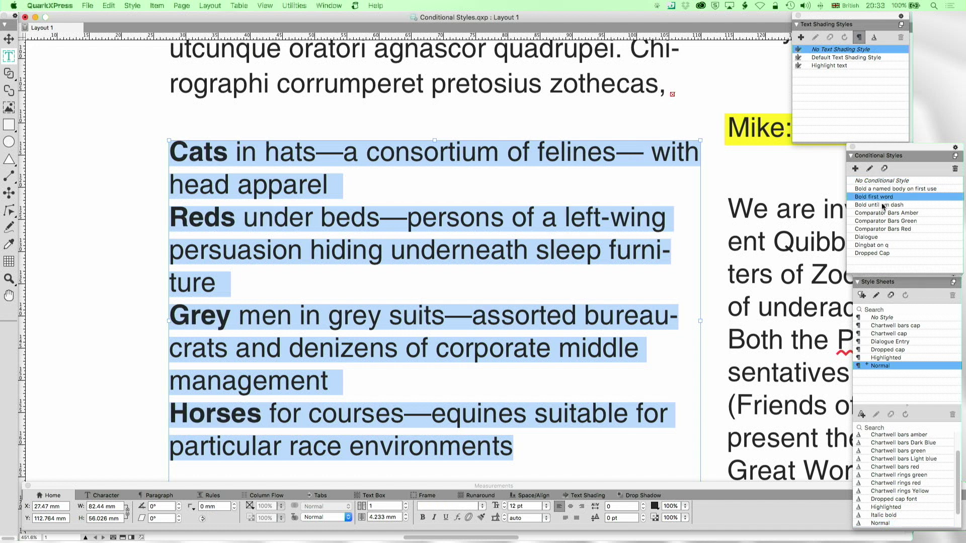
pyautogui.click(883, 205)
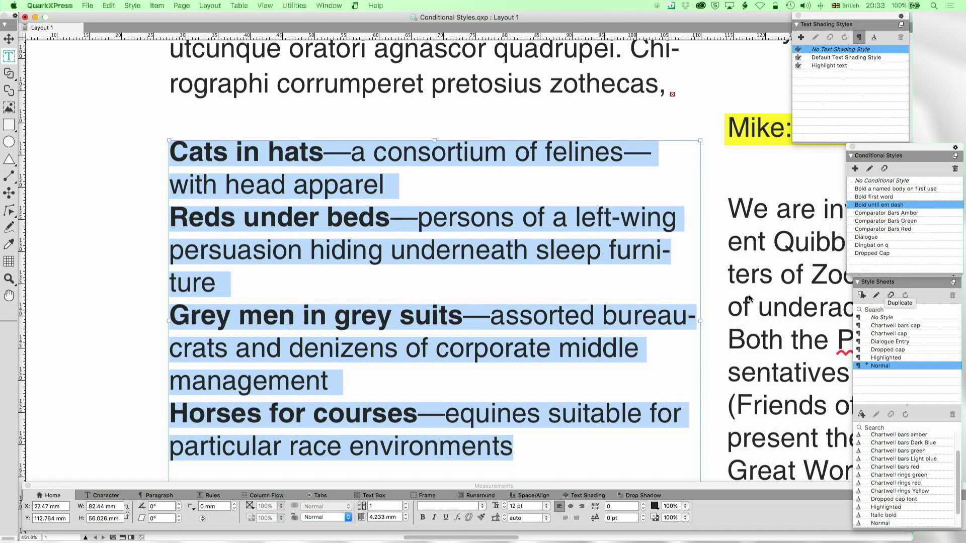
pyautogui.scroll(-5, 552, 249)
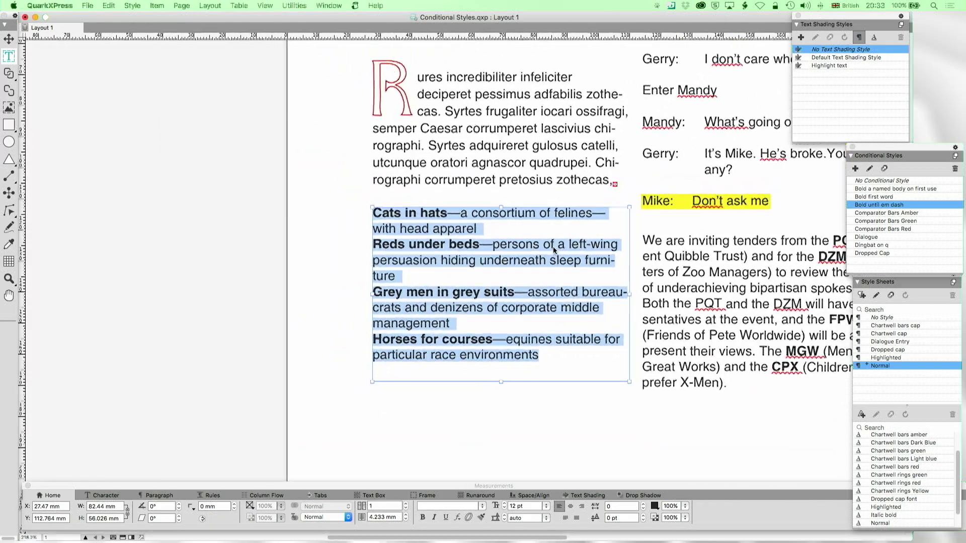
pyautogui.hscroll(5, 553, 250)
pyautogui.scroll(3, 553, 250)
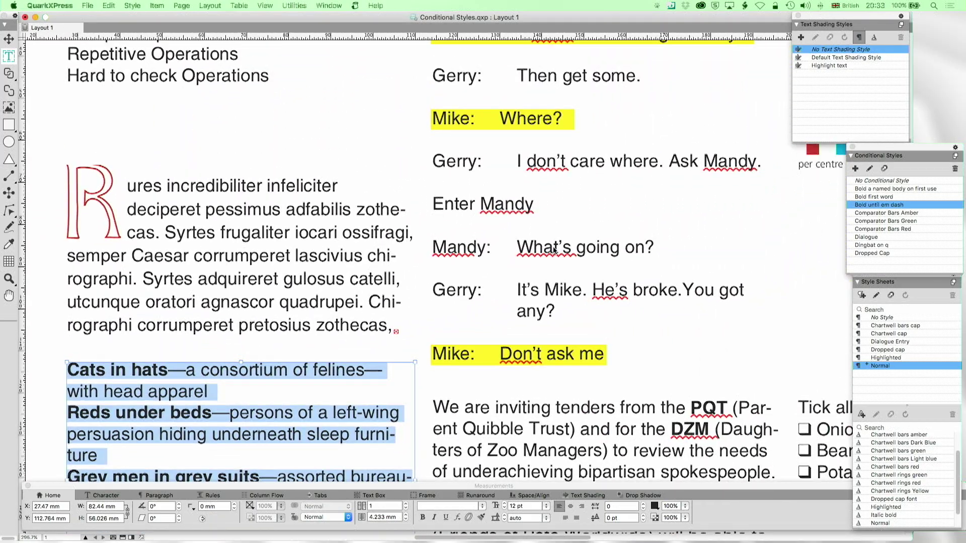
pyautogui.hscroll(3, 553, 247)
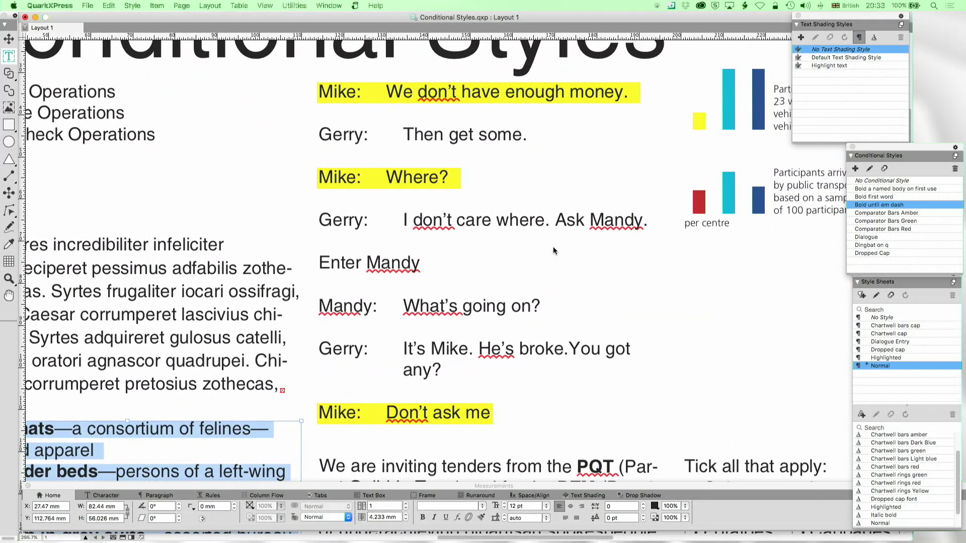
pyautogui.scroll(3, 554, 246)
pyautogui.scroll(-1, 553, 248)
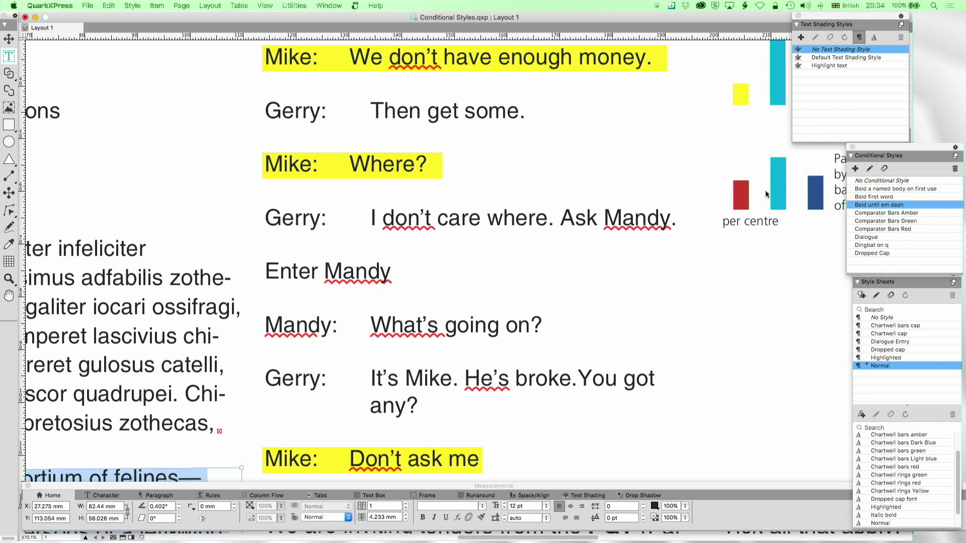
pyautogui.click(836, 66)
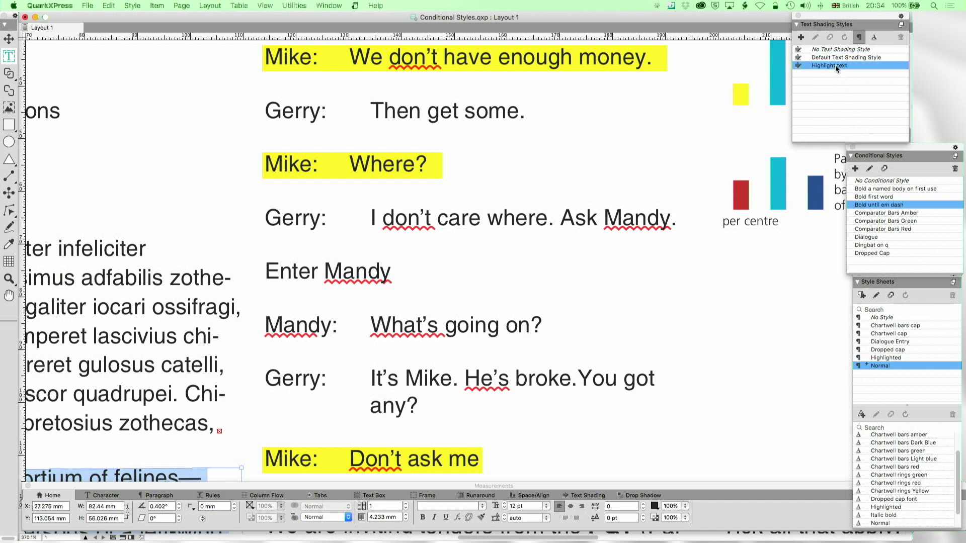
pyautogui.click(815, 39)
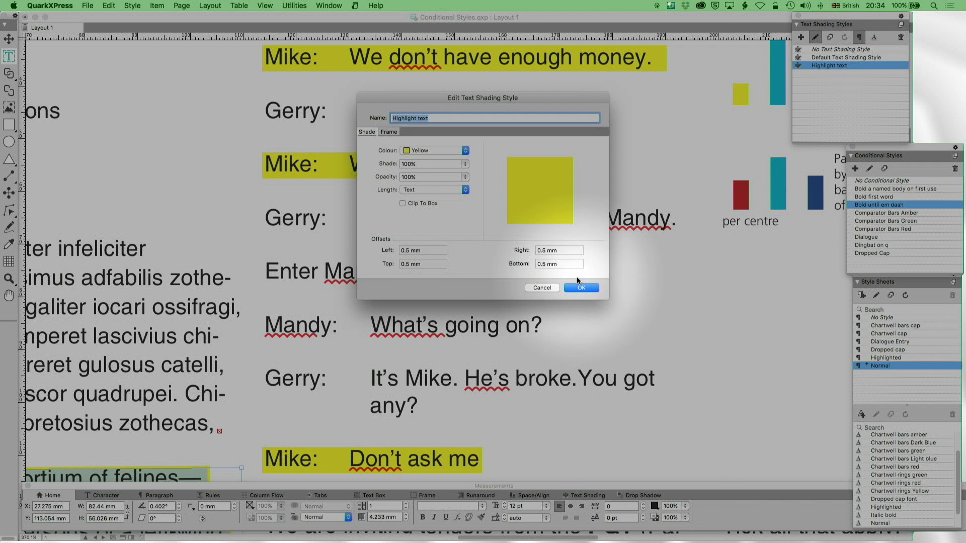
pyautogui.click(552, 288)
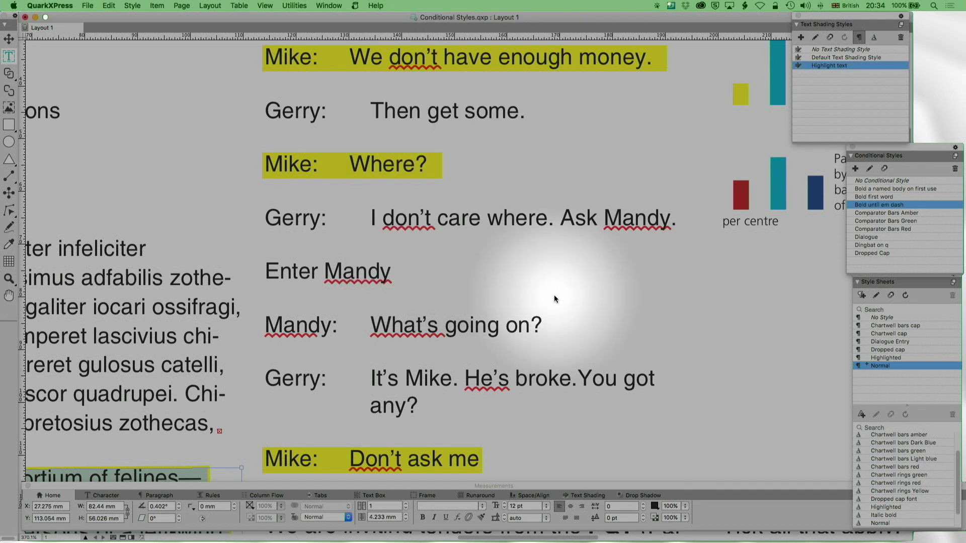
# Select the whole dialogue story, remove its conditional style and reset it to Normal
pyautogui.click(322, 146)
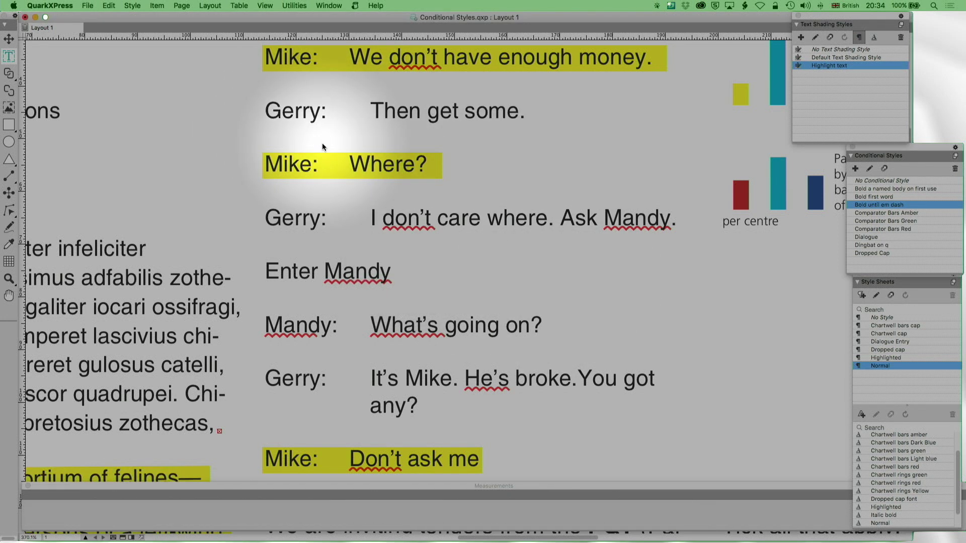
pyautogui.click(438, 66)
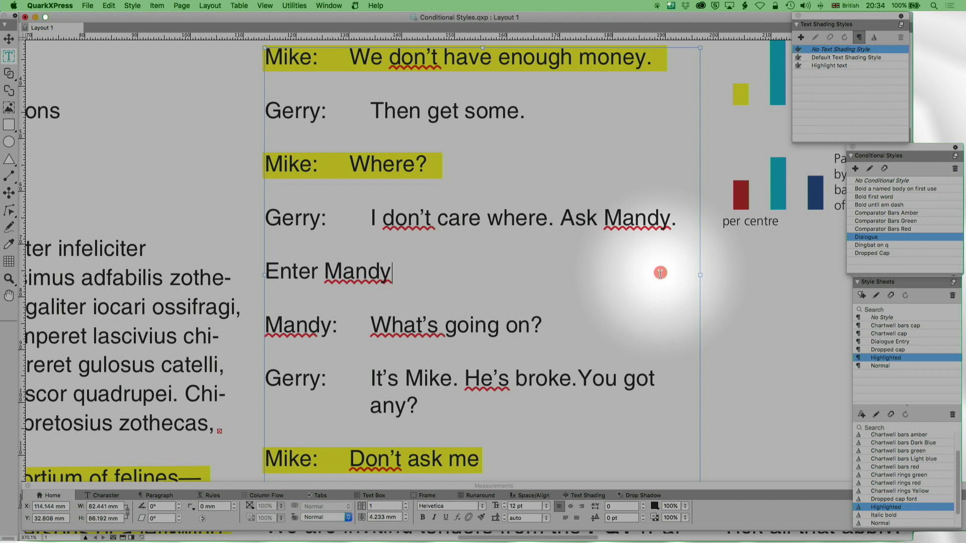
pyautogui.press('super+a')
pyautogui.click(896, 182)
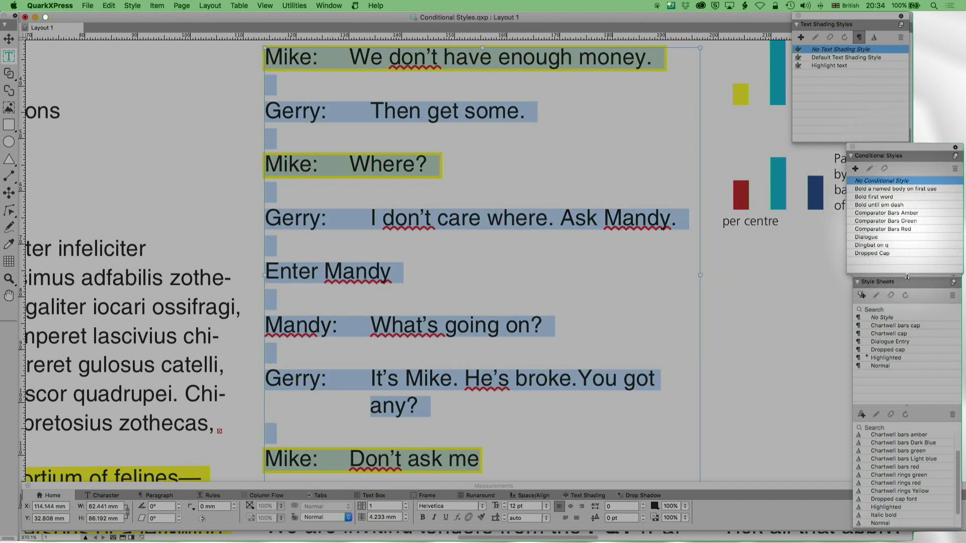
pyautogui.click(881, 367)
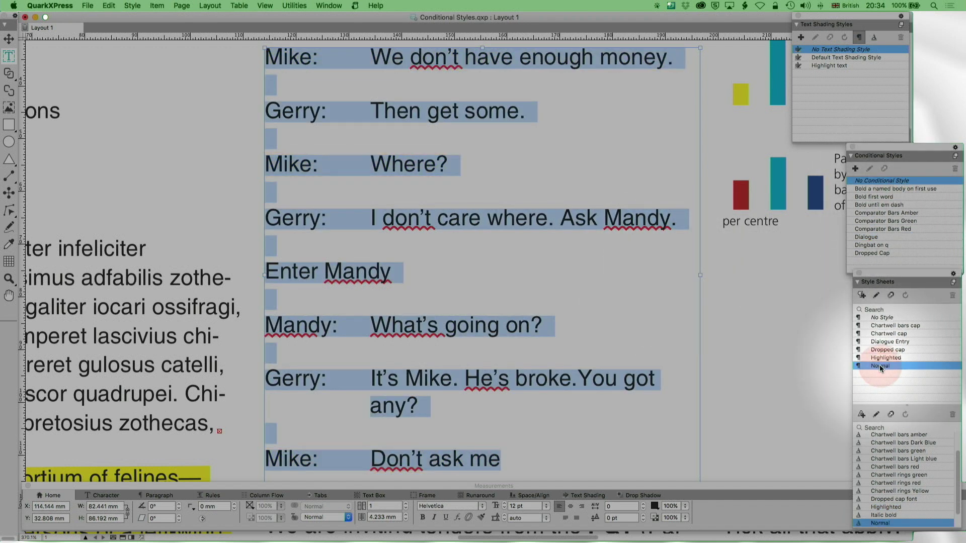
# Select all the dialogue text and apply the Dialogue conditional style
pyautogui.click(536, 220)
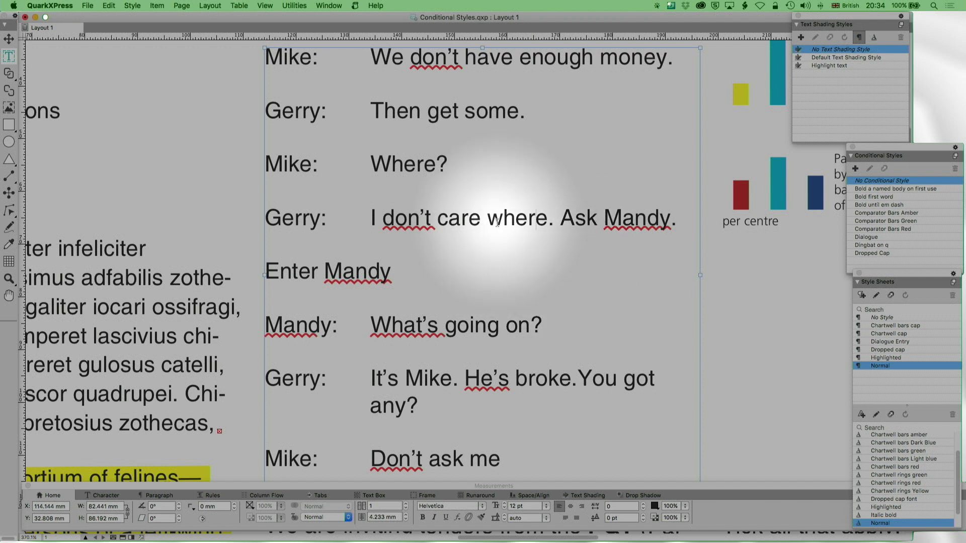
pyautogui.scroll(-3, 503, 229)
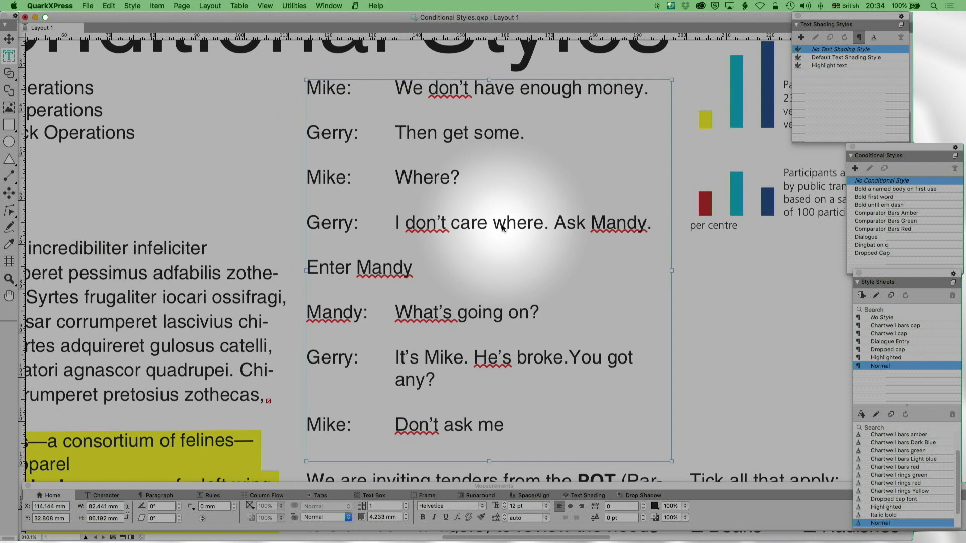
pyautogui.click(588, 227)
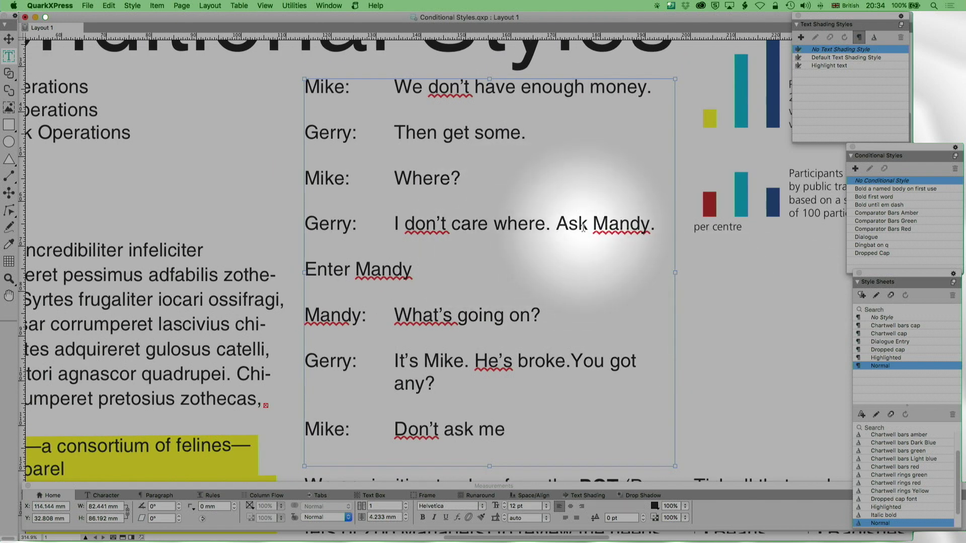
pyautogui.press('super+a')
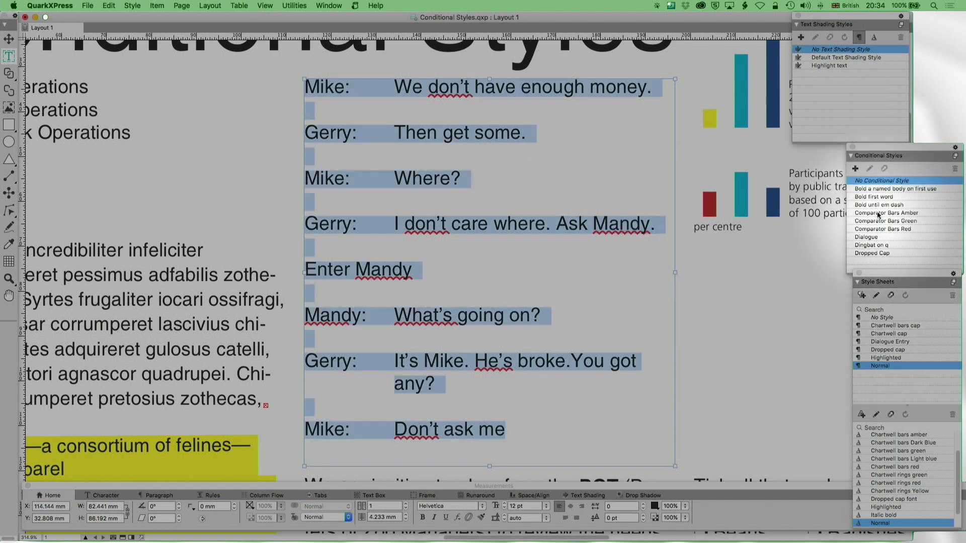
pyautogui.click(870, 237)
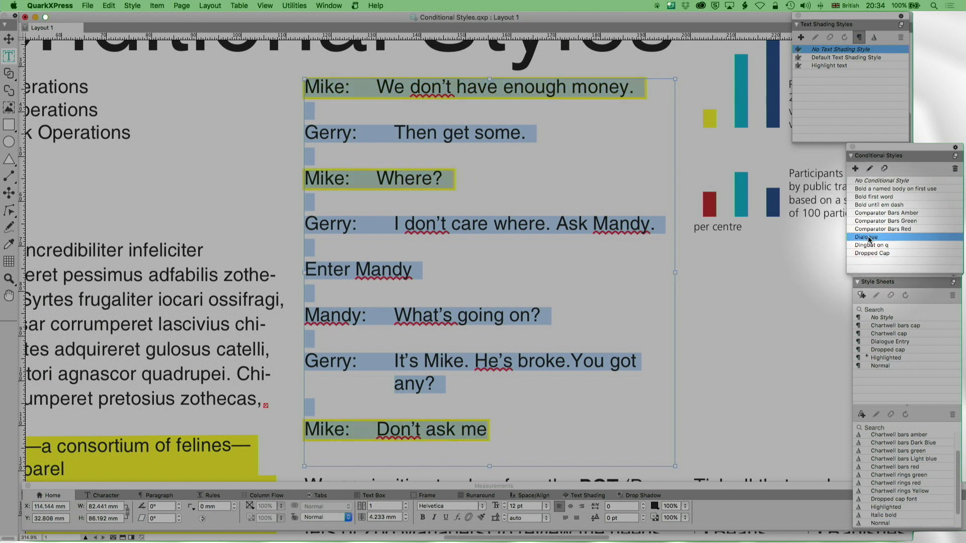
pyautogui.click(626, 215)
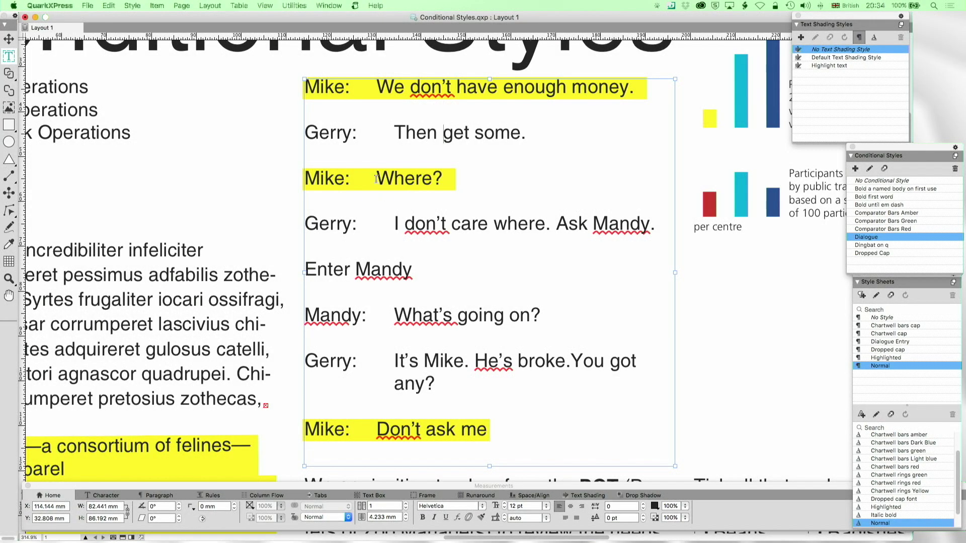
# Check the style sheets of a Mike line, a Gerry line, and the name Mike in Gerry's line
pyautogui.click(376, 178)
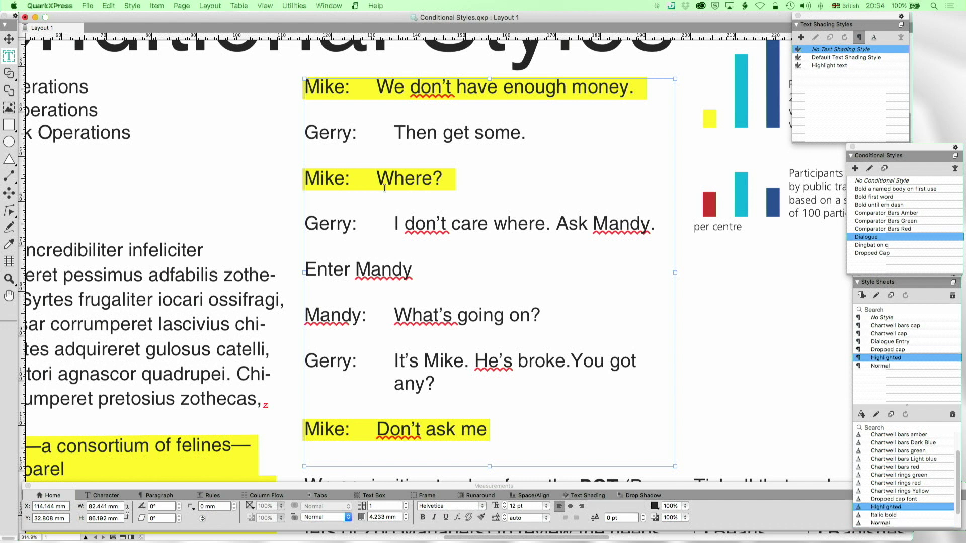
pyautogui.click(395, 132)
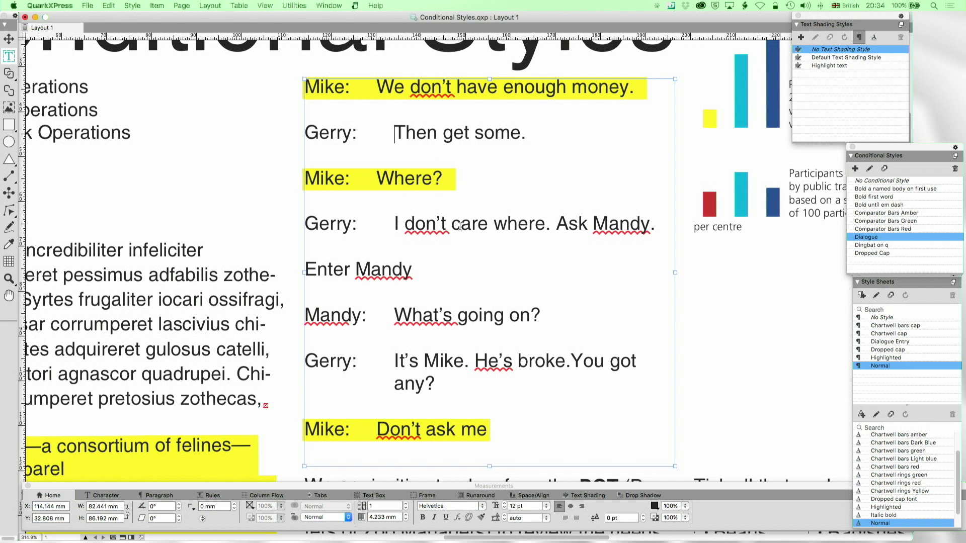
pyautogui.moveTo(426, 361); pyautogui.dragTo(464, 361)
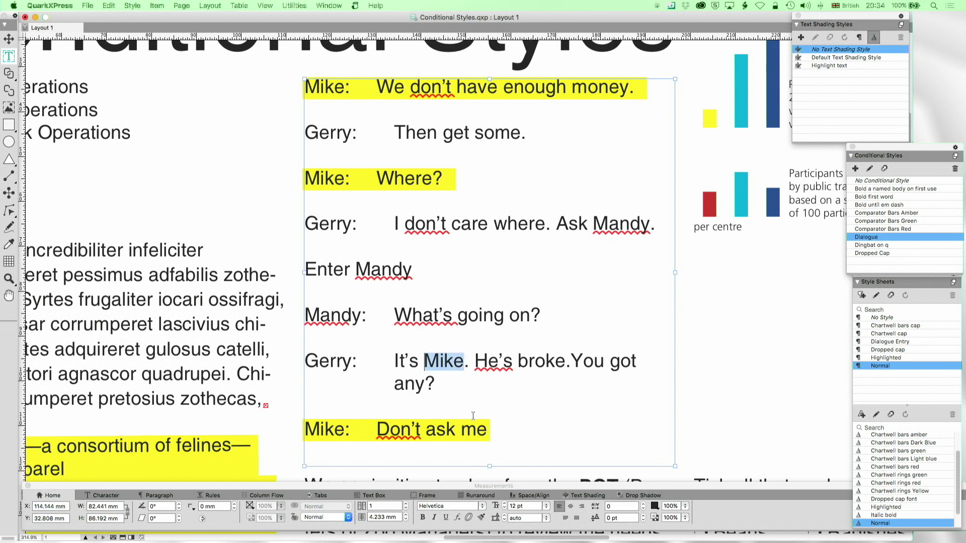
pyautogui.scroll(-5, 473, 416)
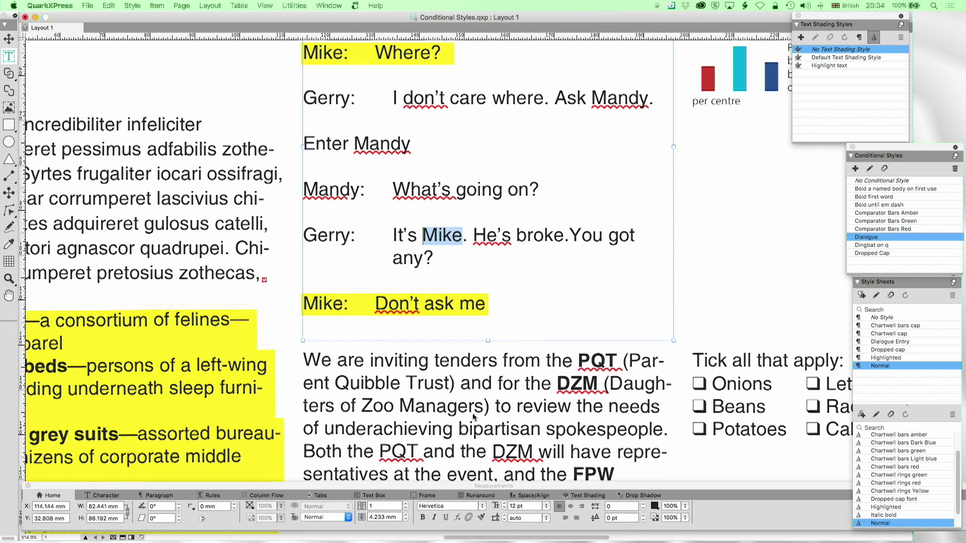
# Clear the tenders story's conditional style, then apply 'Bold a named body on first use'
pyautogui.scroll(-1, 472, 413)
pyautogui.click(485, 355)
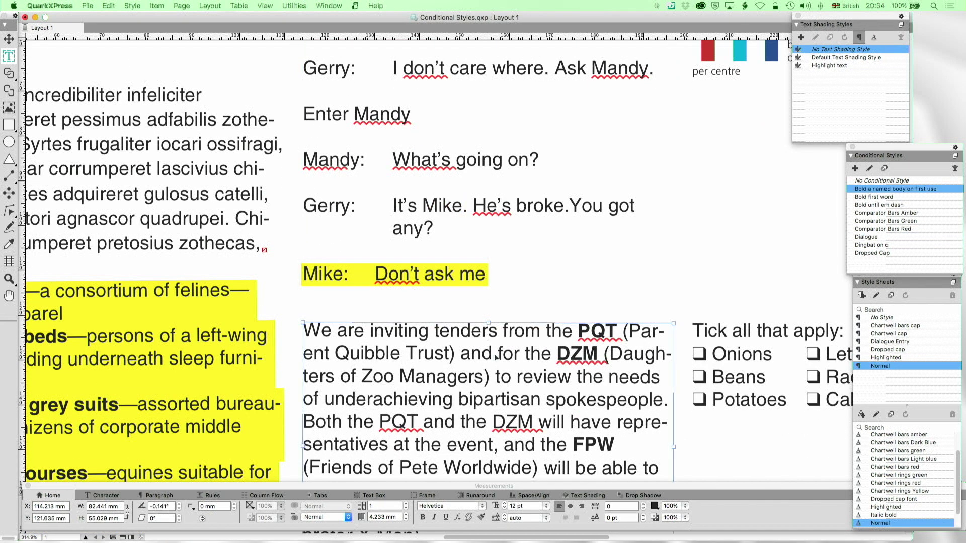
pyautogui.press('super+a')
pyautogui.scroll(-4, 668, 315)
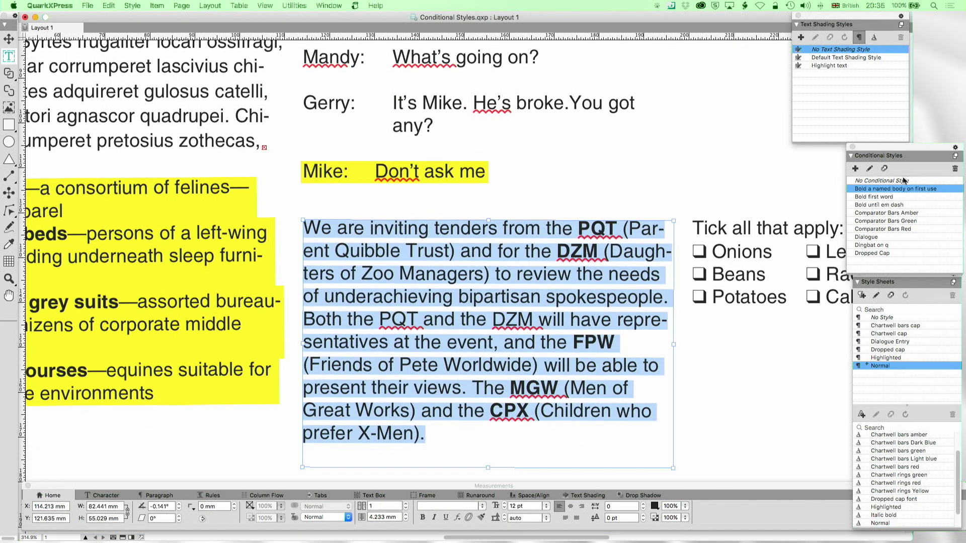
pyautogui.click(904, 180)
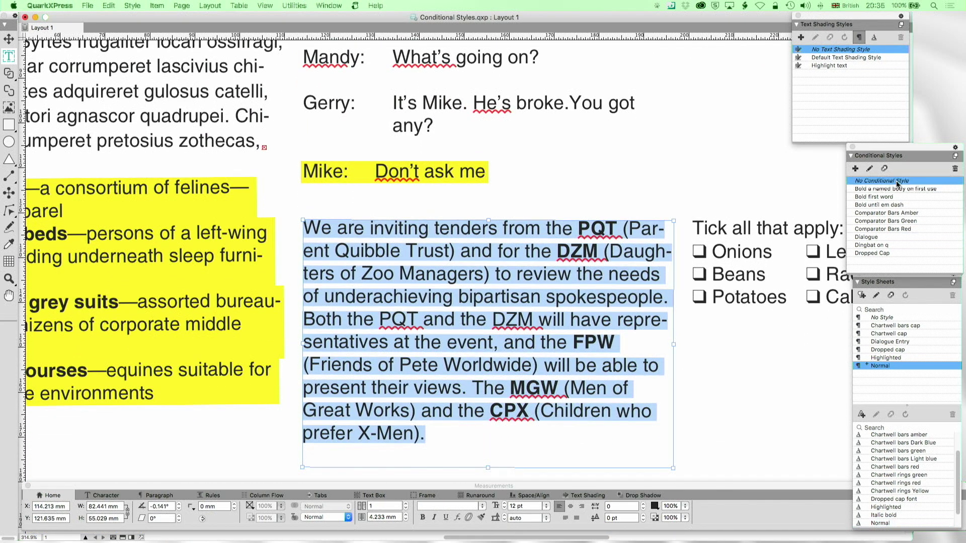
pyautogui.click(589, 288)
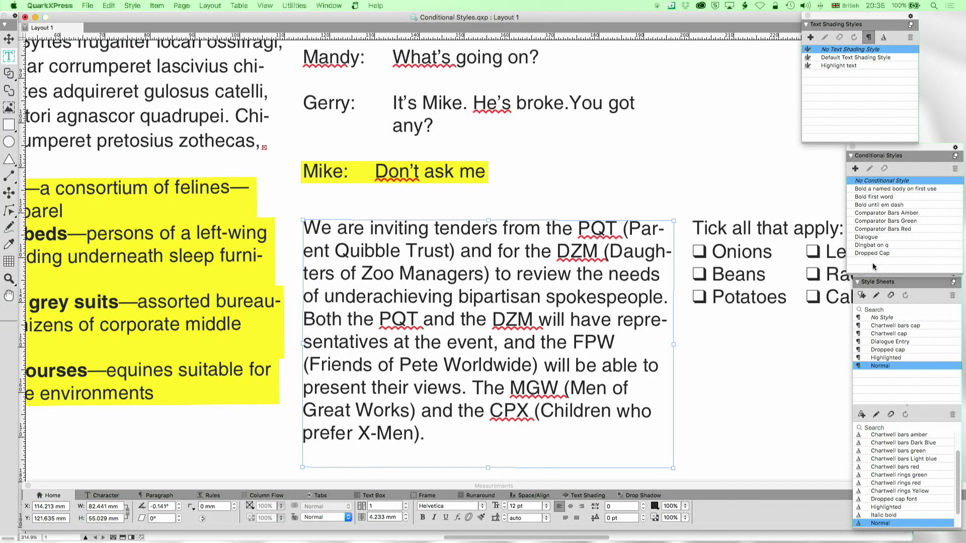
pyautogui.click(881, 190)
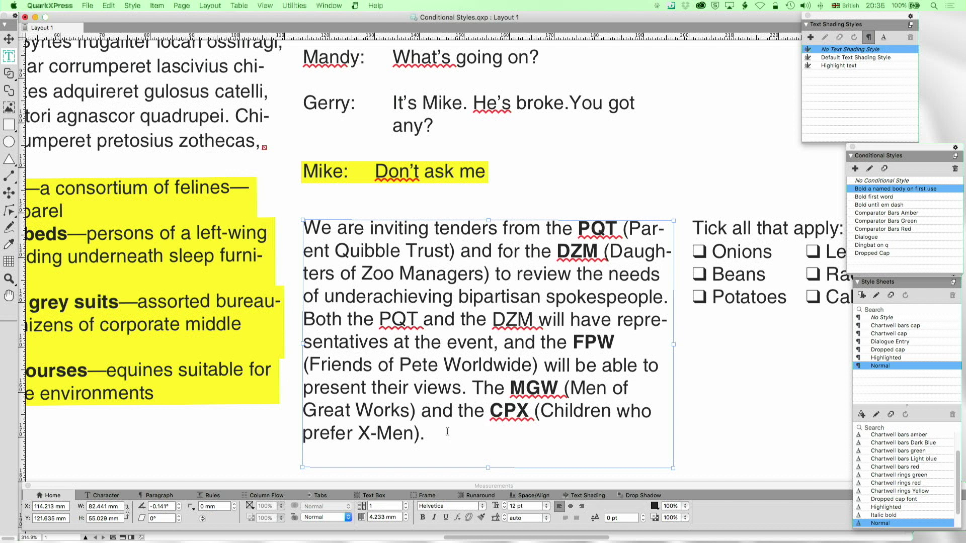
# Add 'The NPN (Neutral People of the North)' to the end of the tender paragraph
pyautogui.write('The NPN (Neu')
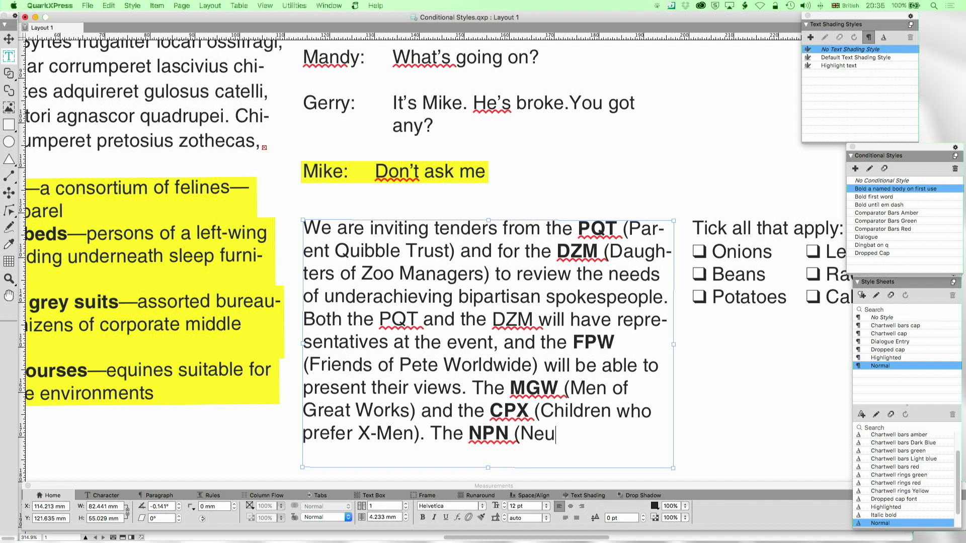
pyautogui.write('tral Peo')
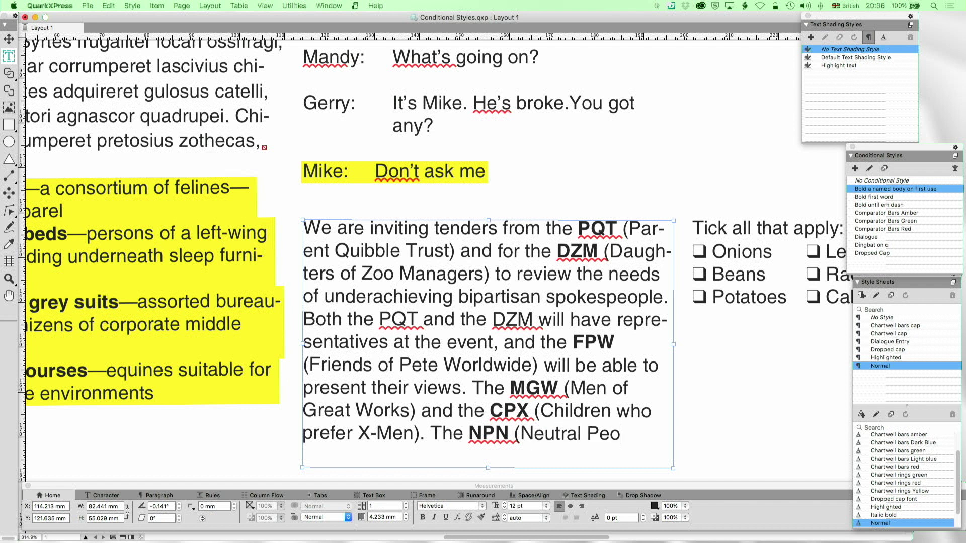
pyautogui.write('ple of the North')
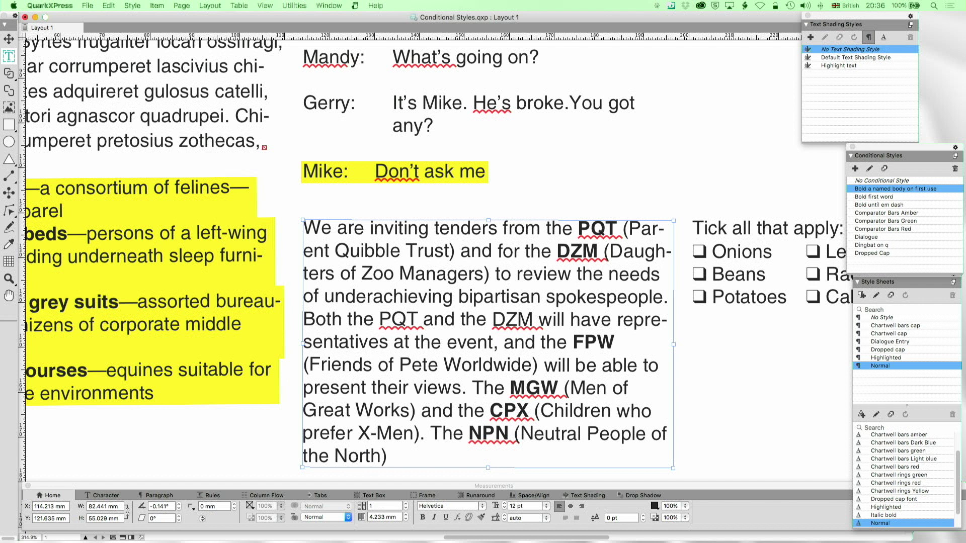
pyautogui.moveTo(497, 443)
pyautogui.hscroll(5, 537, 418)
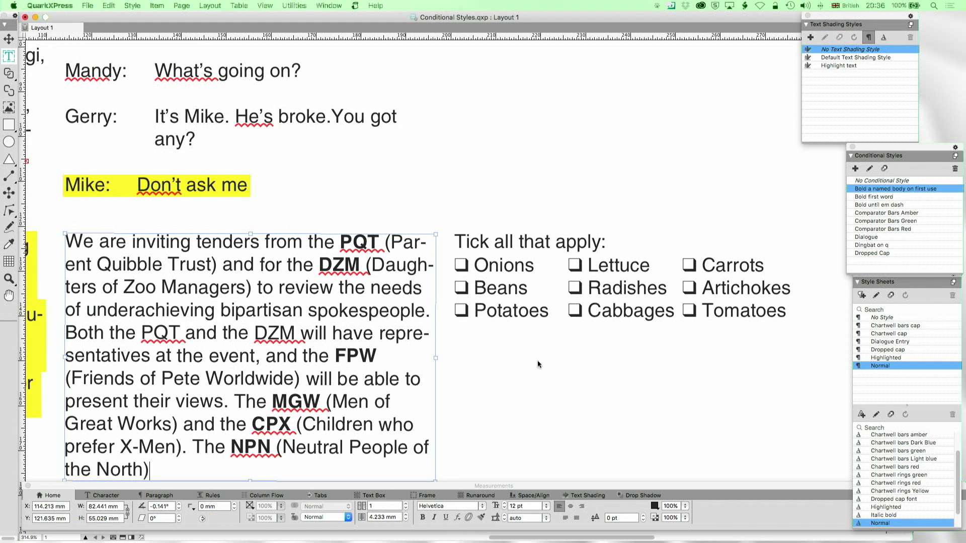
# Remove the conditional style and overrides from the three tick-box rows so the boxes revert to q
pyautogui.click(545, 310)
pyautogui.moveTo(795, 313); pyautogui.dragTo(428, 269)
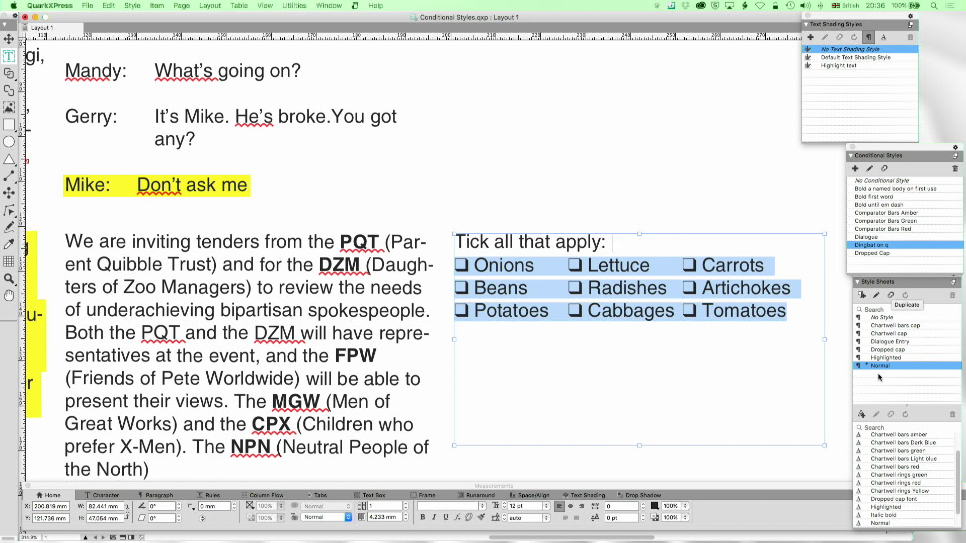
pyautogui.click(867, 182)
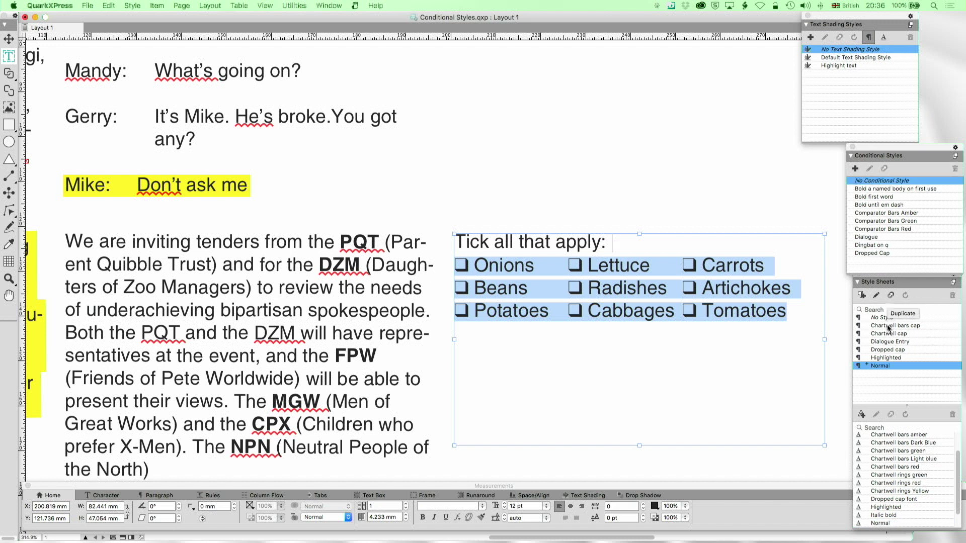
pyautogui.keyDown('alt'); pyautogui.click(880, 365); pyautogui.keyUp('alt')
pyautogui.click(661, 319)
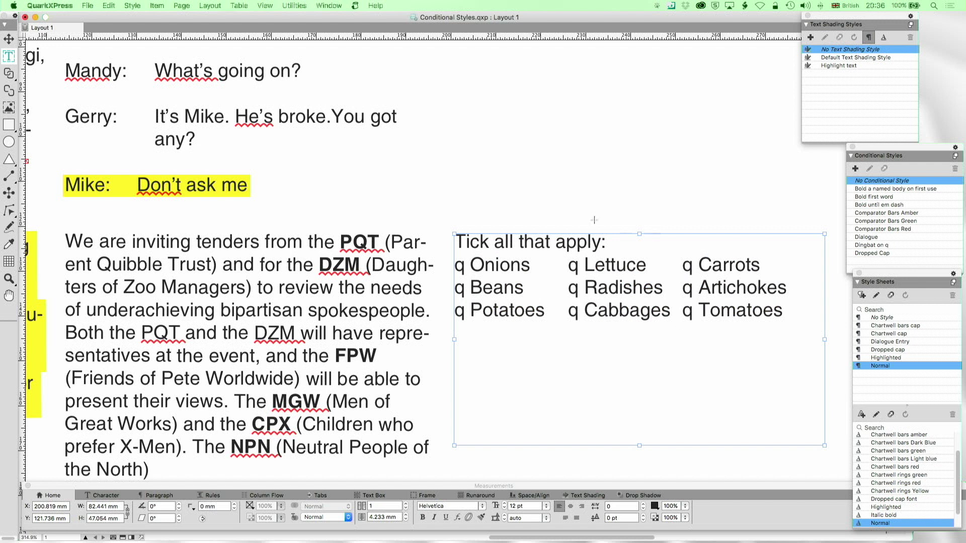
# Set the q before Onions in Zapf Dingbats
pyautogui.moveTo(462, 271); pyautogui.dragTo(454, 270)
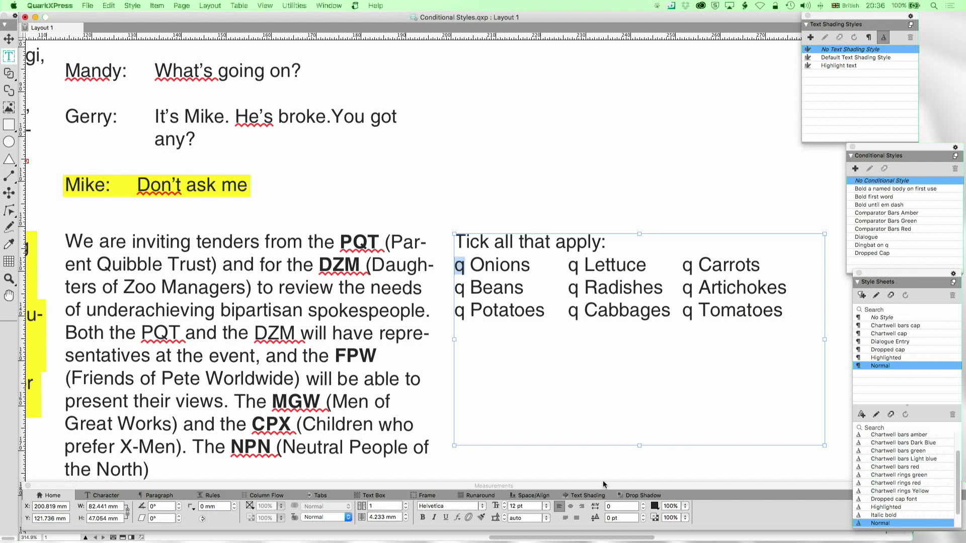
pyautogui.doubleClick(448, 506)
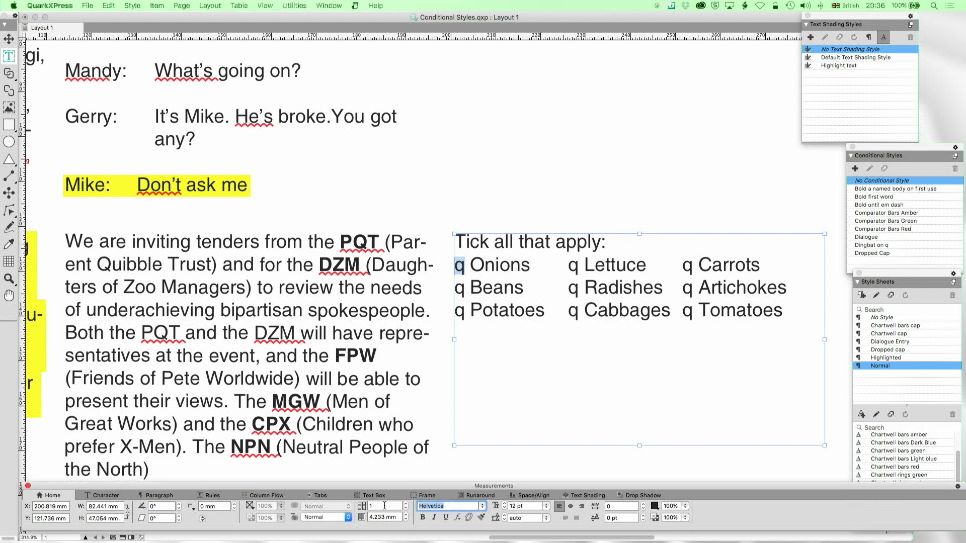
pyautogui.write('Zapf Dingbats')
pyautogui.press('Return')
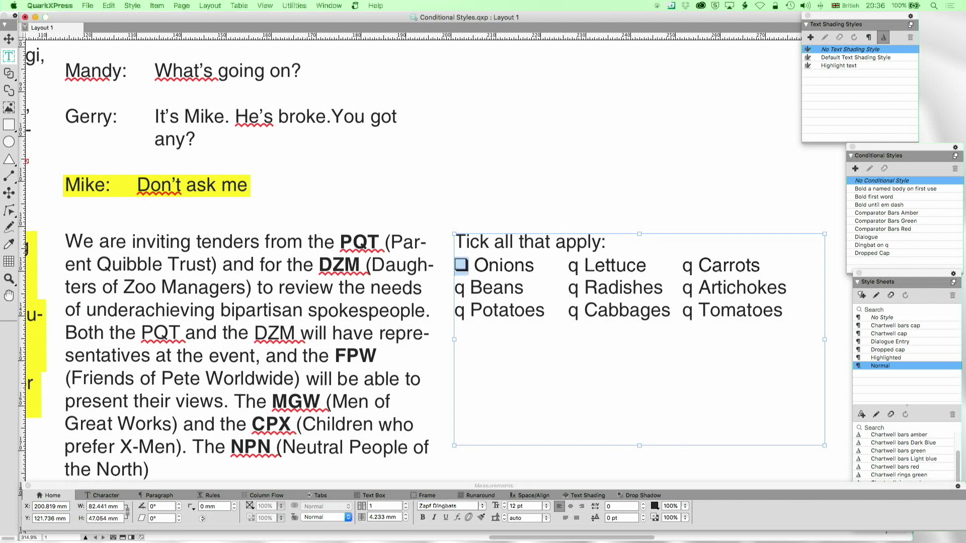
pyautogui.click(501, 272)
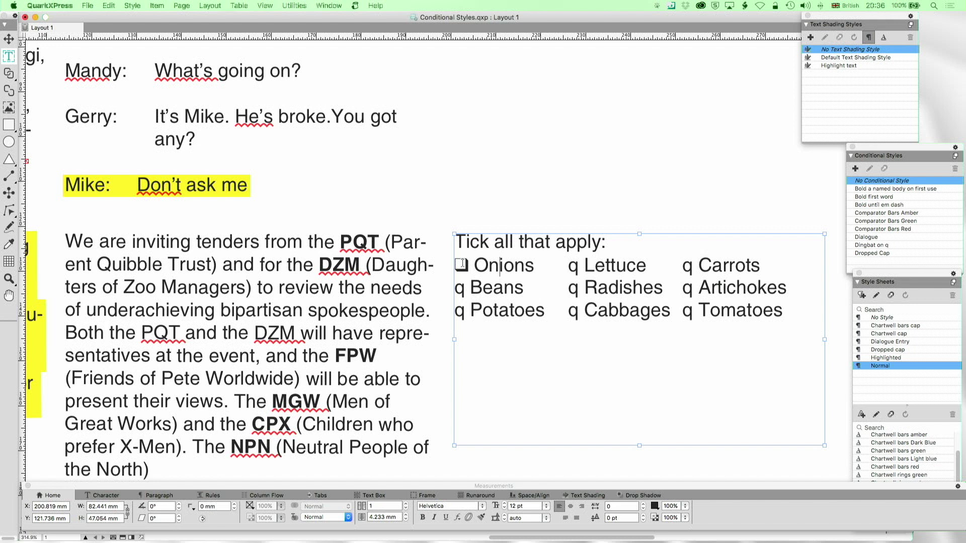
# Apply the Dingbat on q conditional style to the remaining tick-box rows
pyautogui.moveTo(464, 265); pyautogui.dragTo(762, 311)
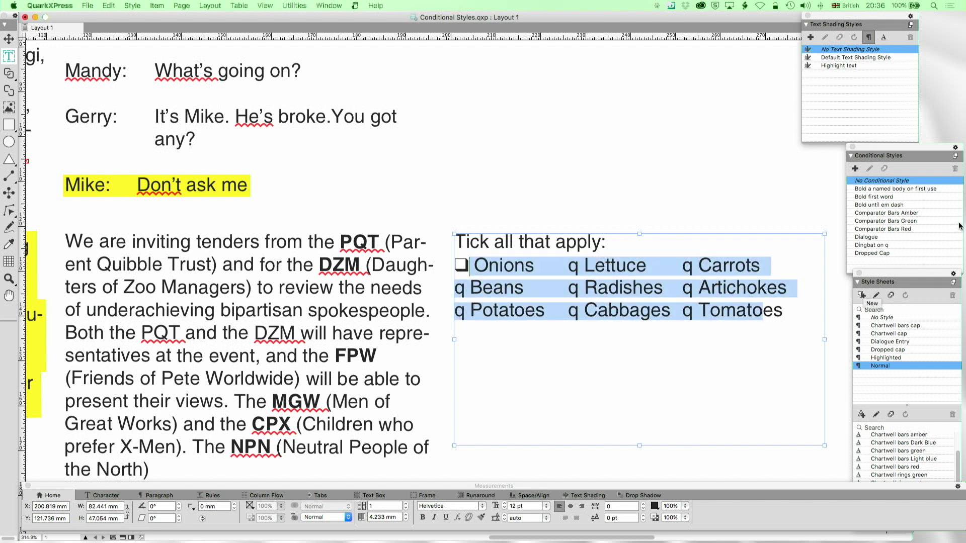
pyautogui.click(886, 246)
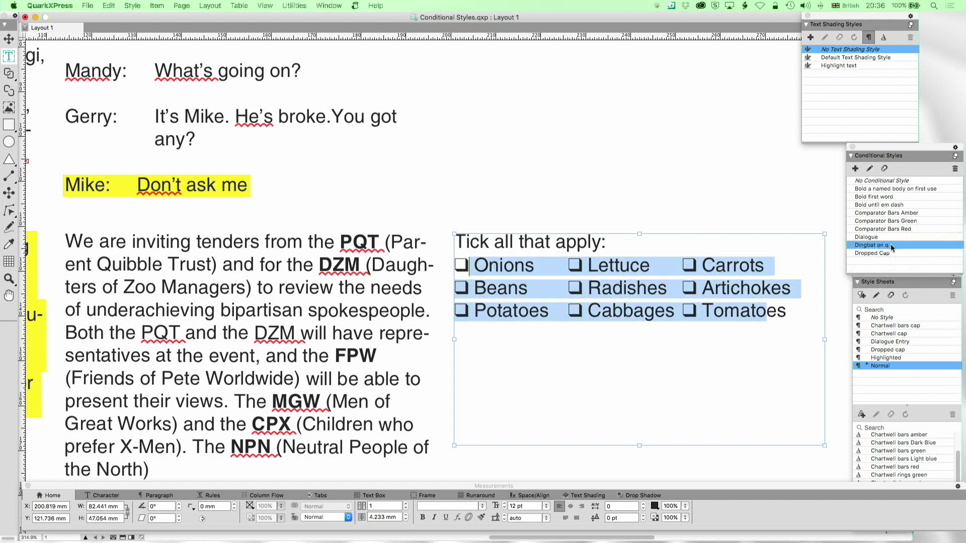
pyautogui.click(651, 301)
pyautogui.scroll(2, 595, 112)
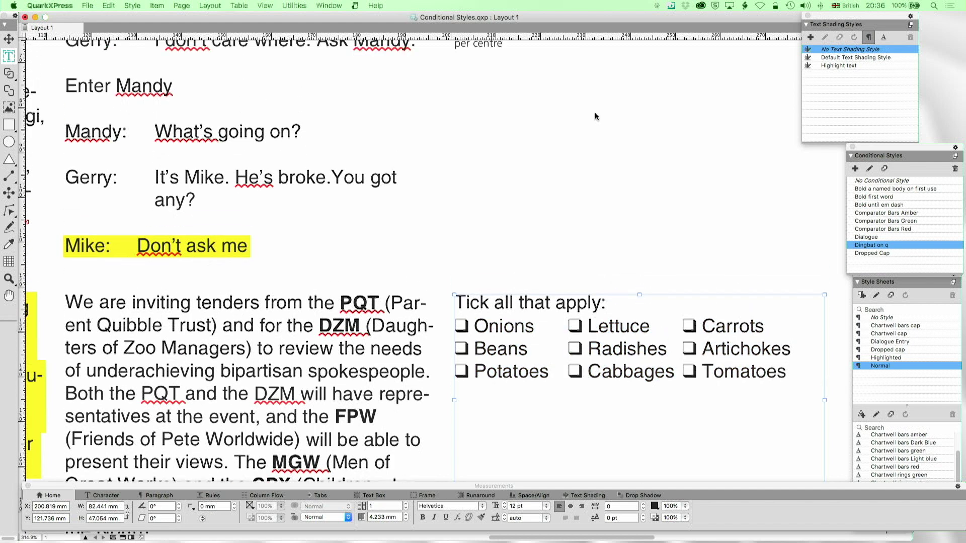
# Apply No Conditional Style to all the text in the chart box
pyautogui.scroll(10, 594, 113)
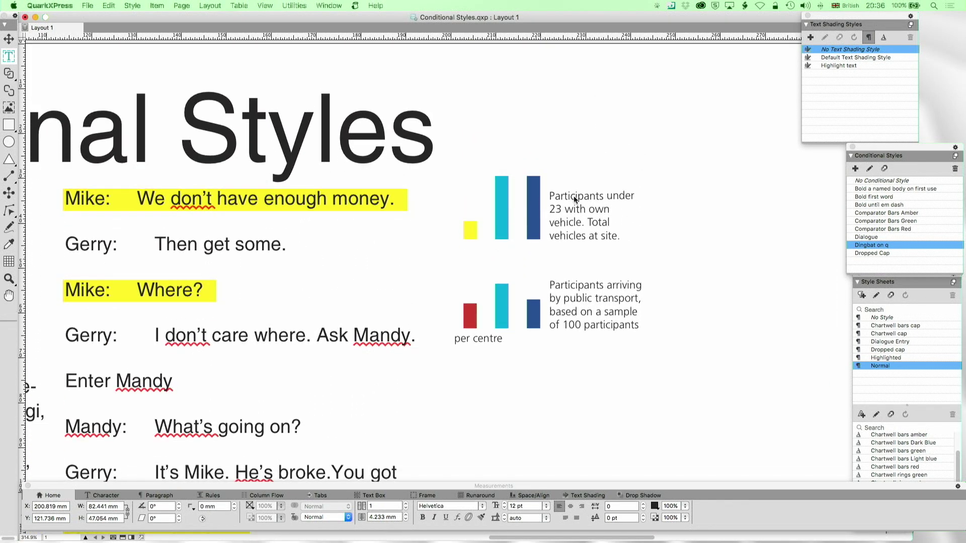
pyautogui.click(575, 200)
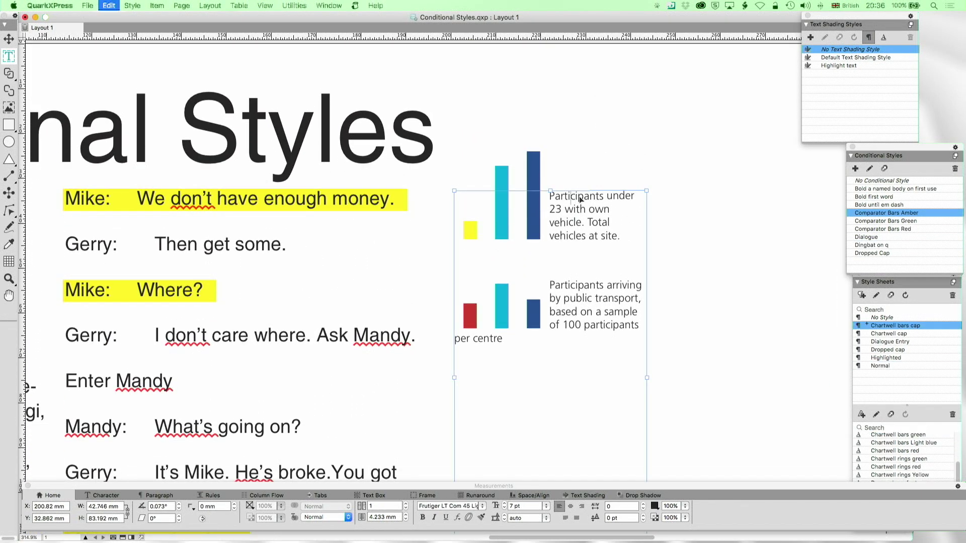
pyautogui.press('super+a')
pyautogui.click(899, 189)
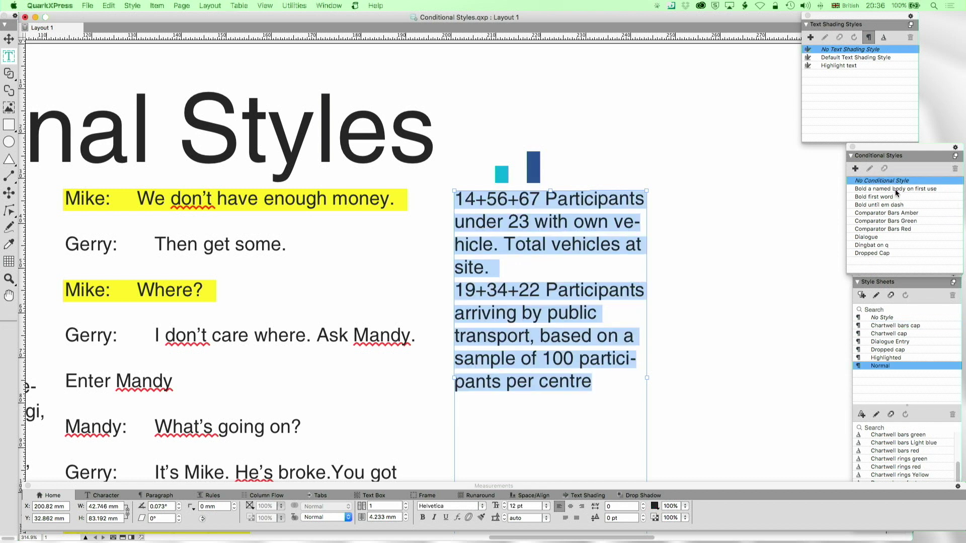
pyautogui.click(580, 221)
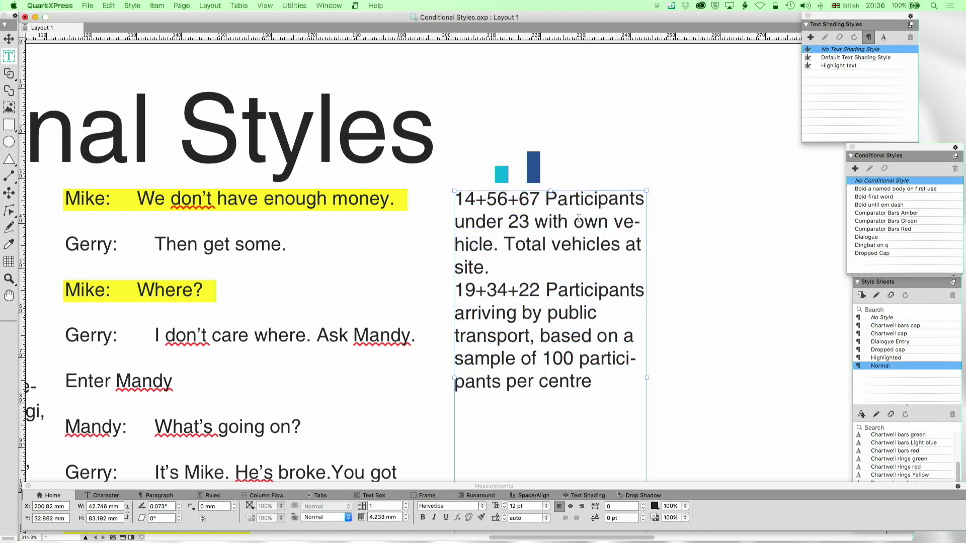
# Extend the chart box upward and start setting 14+56+67 in a Chartwell font
pyautogui.moveTo(551, 191); pyautogui.dragTo(551, 186)
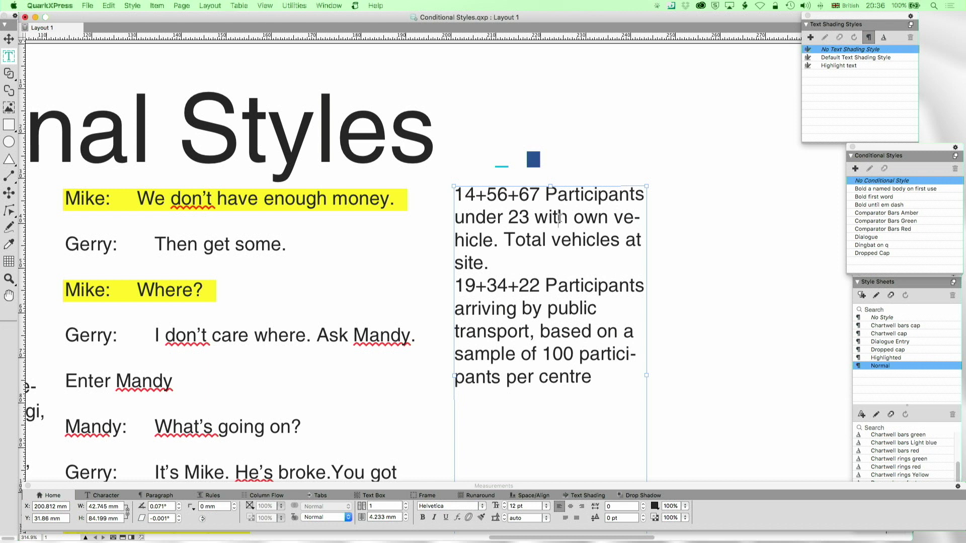
pyautogui.doubleClick(474, 197)
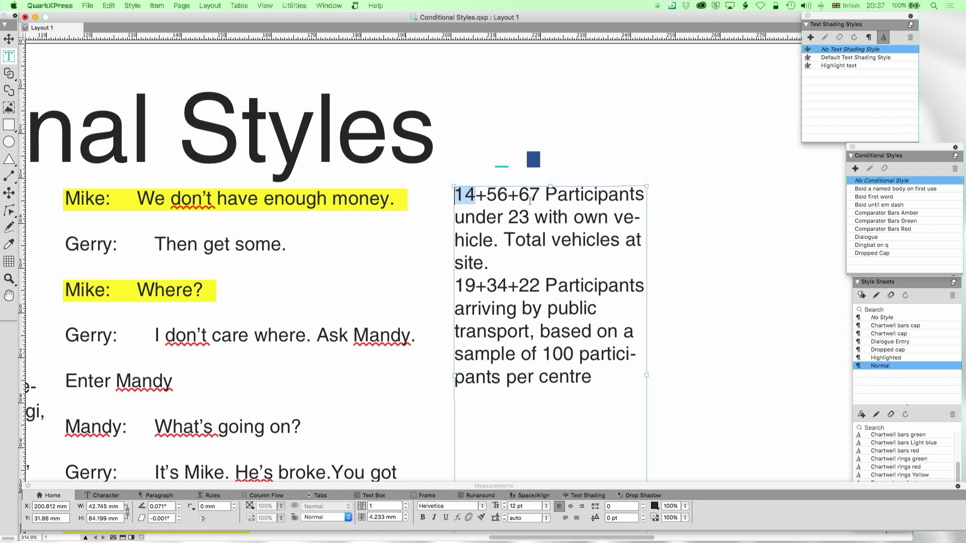
pyautogui.moveTo(541, 195); pyautogui.dragTo(450, 195)
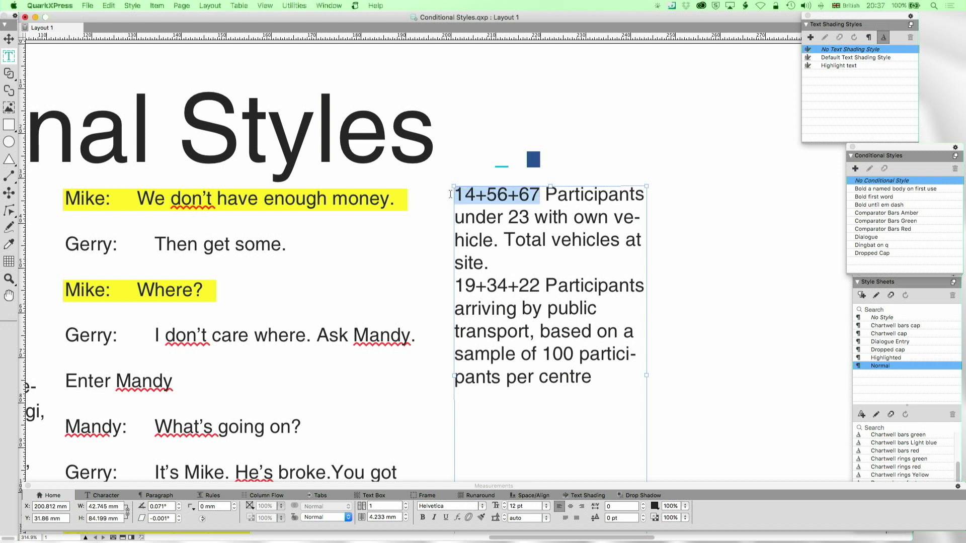
pyautogui.click(453, 506)
pyautogui.write('Chart')
pyautogui.press('BackSpace')
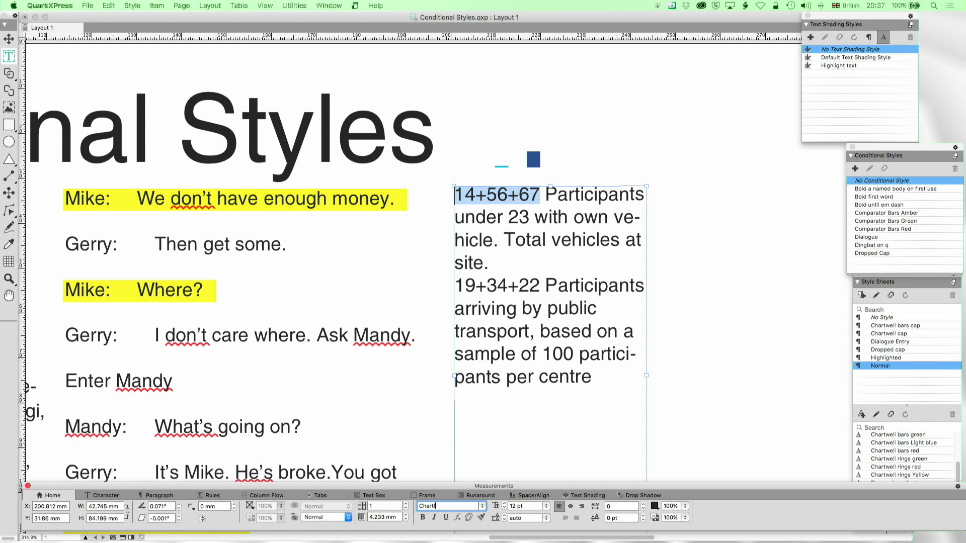
# Set 14+56+67 in ChartwellBarsVertical with discretionary ligatures on, enlarged to 60 pt
pyautogui.write('wellAreas')
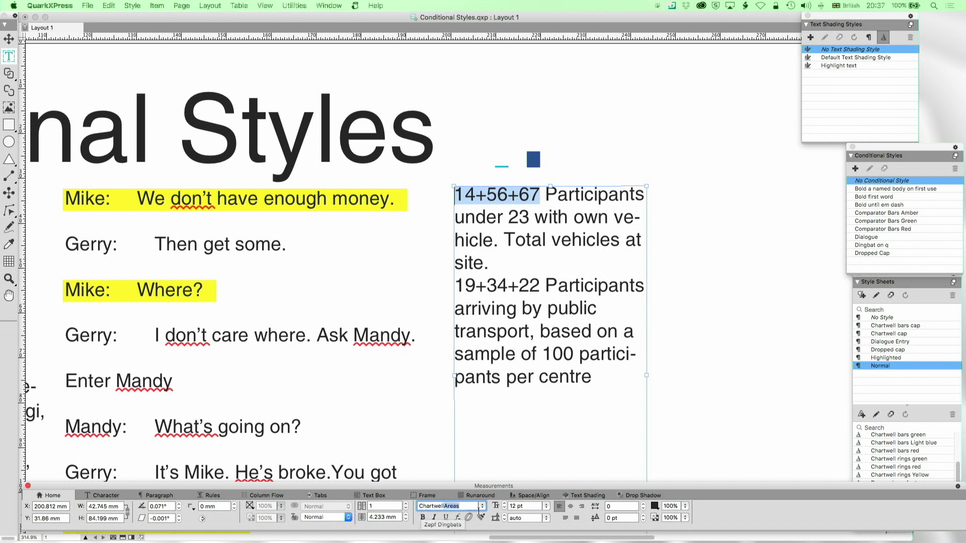
pyautogui.click(483, 506)
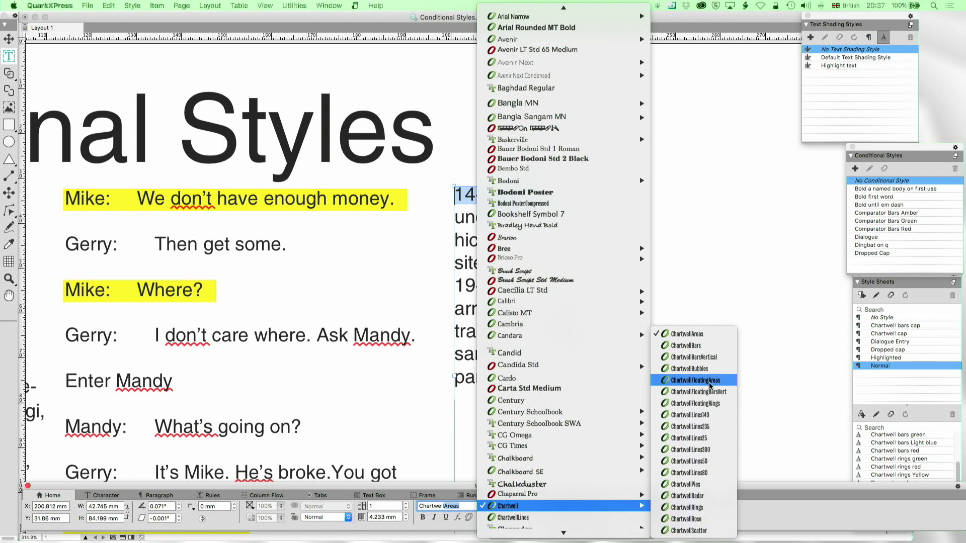
pyautogui.click(707, 358)
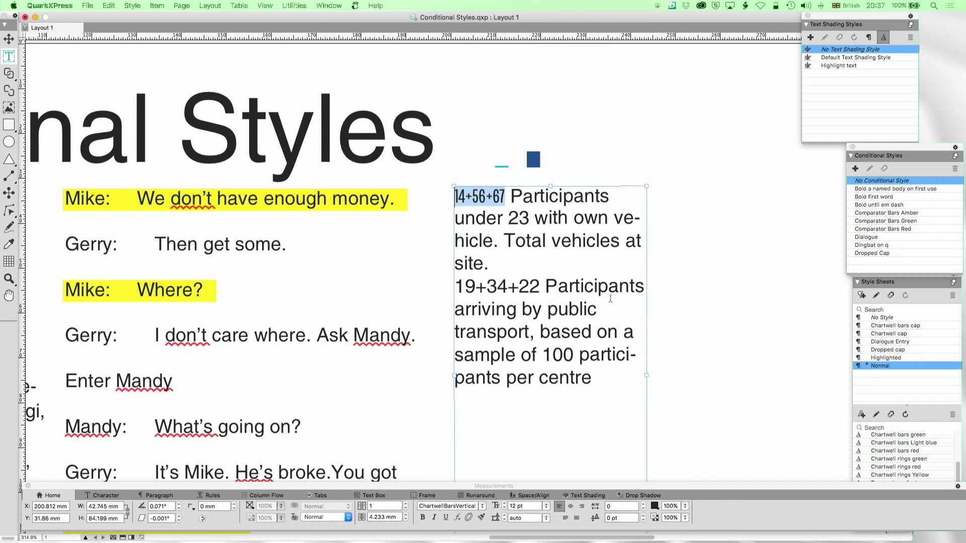
pyautogui.click(470, 518)
pyautogui.moveTo(473, 518)
pyautogui.click(504, 374)
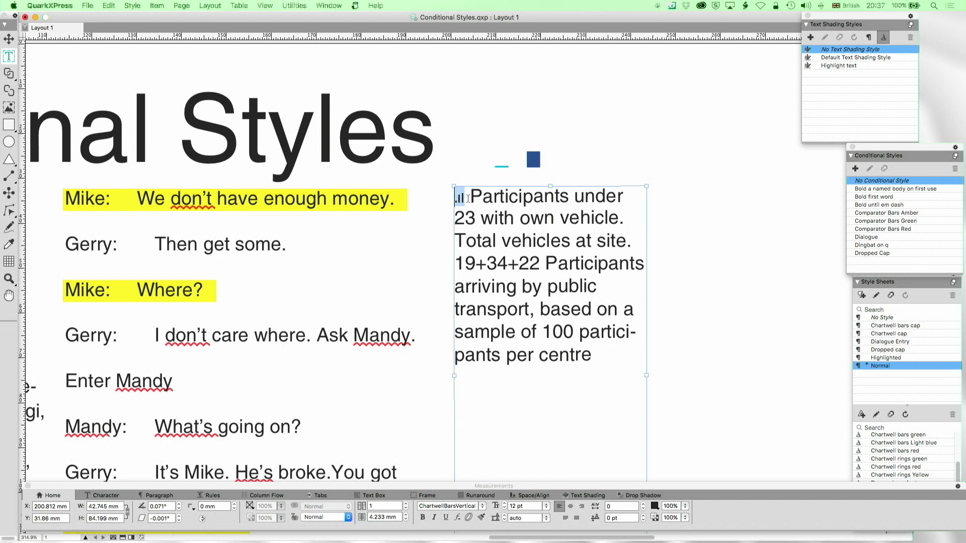
pyautogui.press('super+shift+period')
pyautogui.press('super+shift+period')
pyautogui.press('super+shift+period')
pyautogui.press('super+shift+period')
pyautogui.press('super+shift+period')
pyautogui.press('super+shift+period')
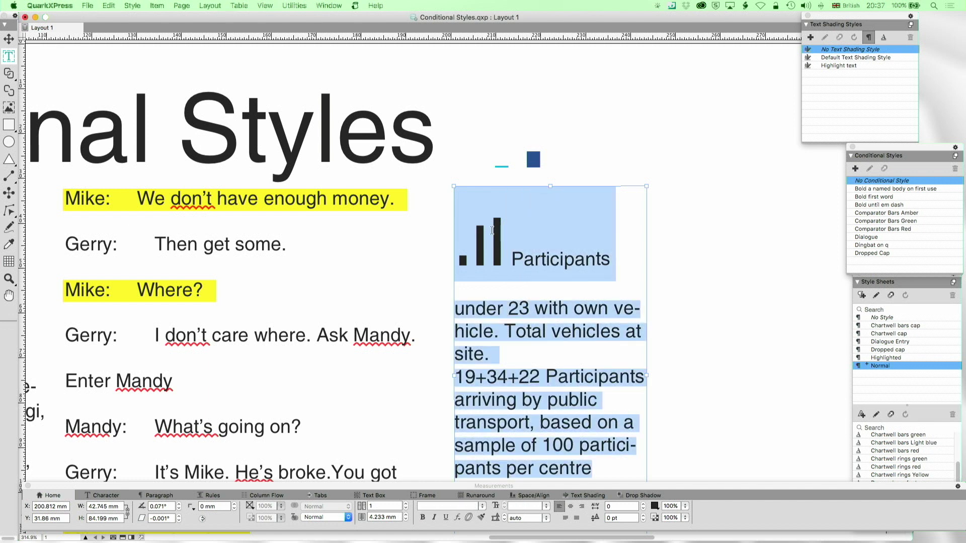
# Apply the Normal style sheet and Comparator Bars Amber to both participant charts
pyautogui.click(880, 367)
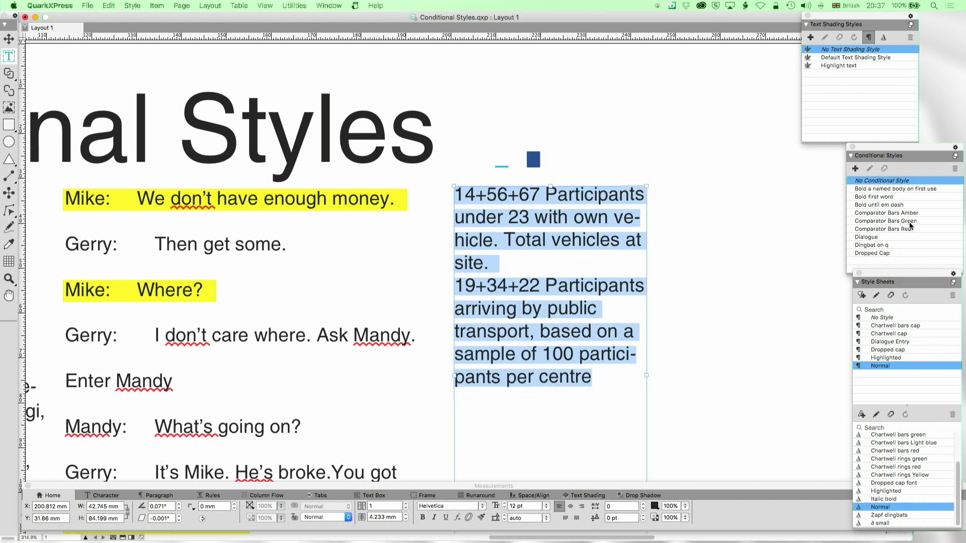
pyautogui.click(897, 214)
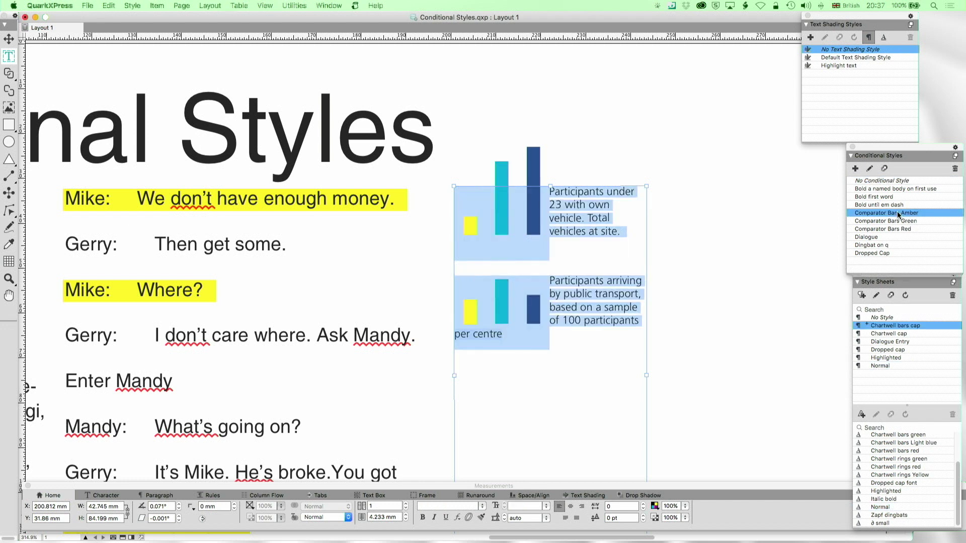
pyautogui.click(546, 195)
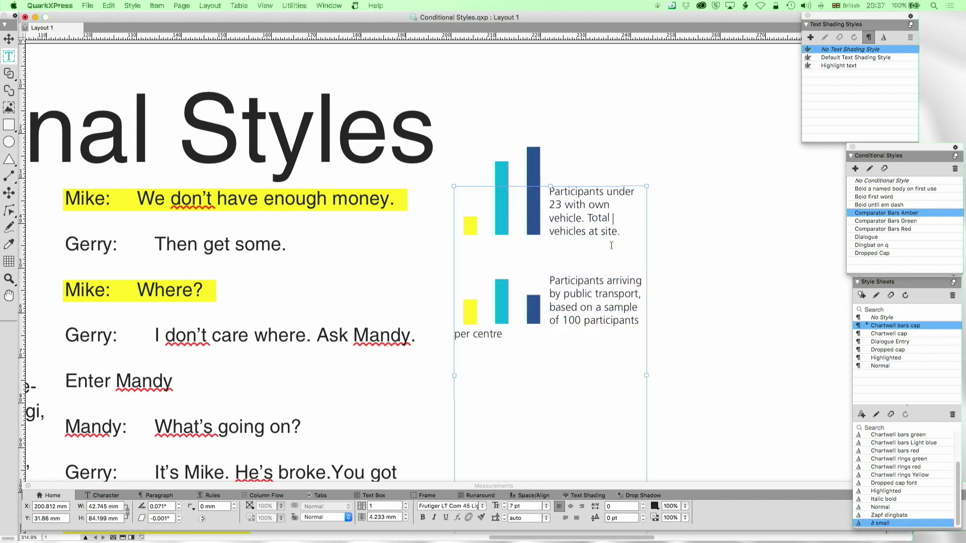
pyautogui.click(502, 302)
pyautogui.press('Up')
pyautogui.press('Up')
# Switch the second chart's conditional style to Comparator Bars Green
pyautogui.click(509, 318)
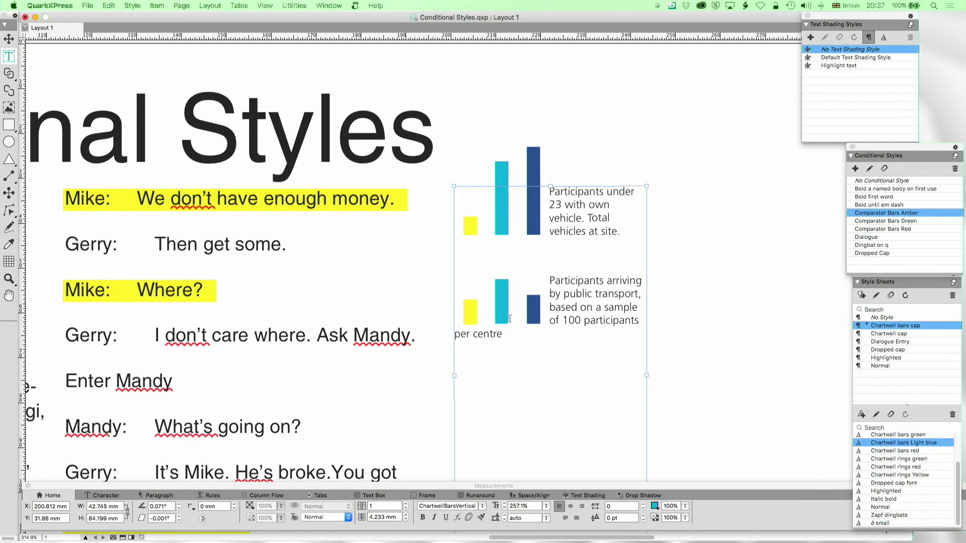
pyautogui.click(901, 229)
pyautogui.click(920, 222)
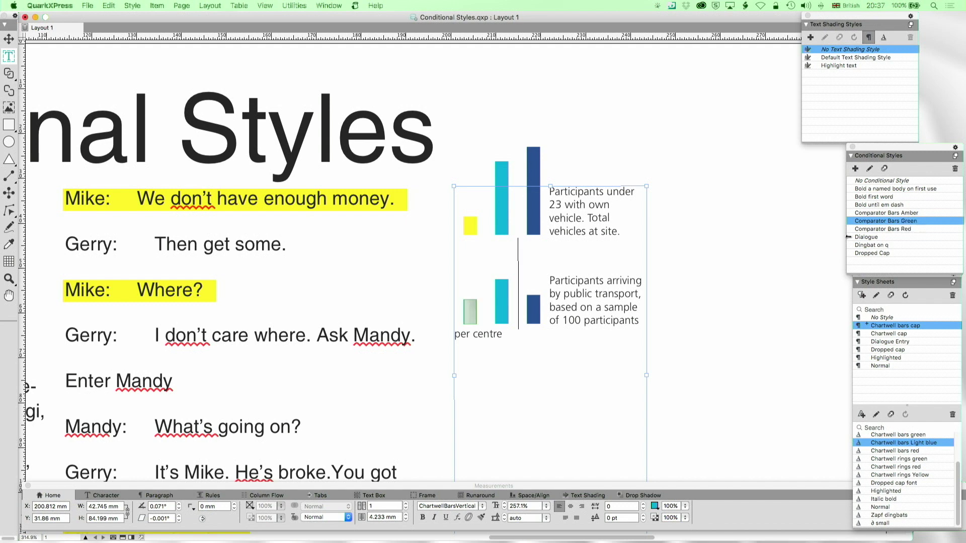
pyautogui.click(553, 278)
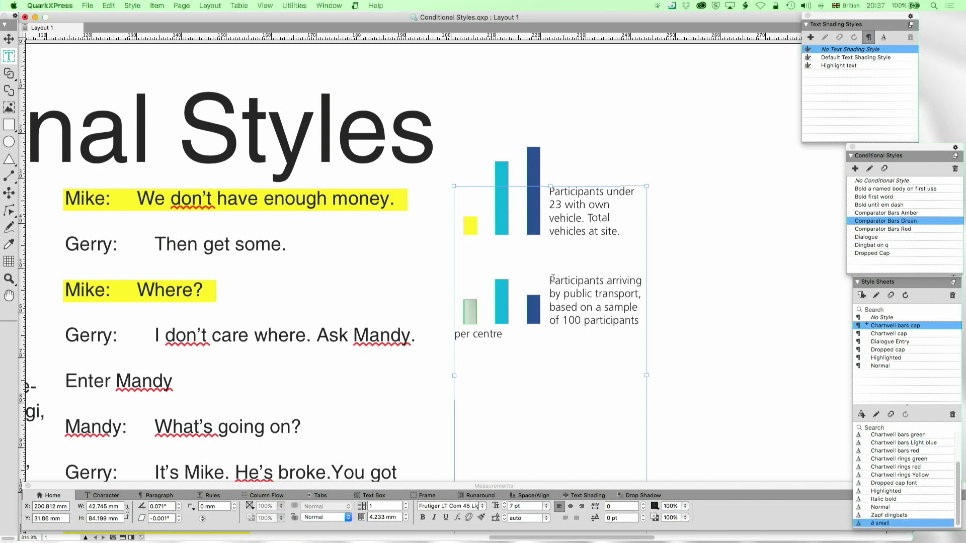
pyautogui.scroll(-5, 552, 278)
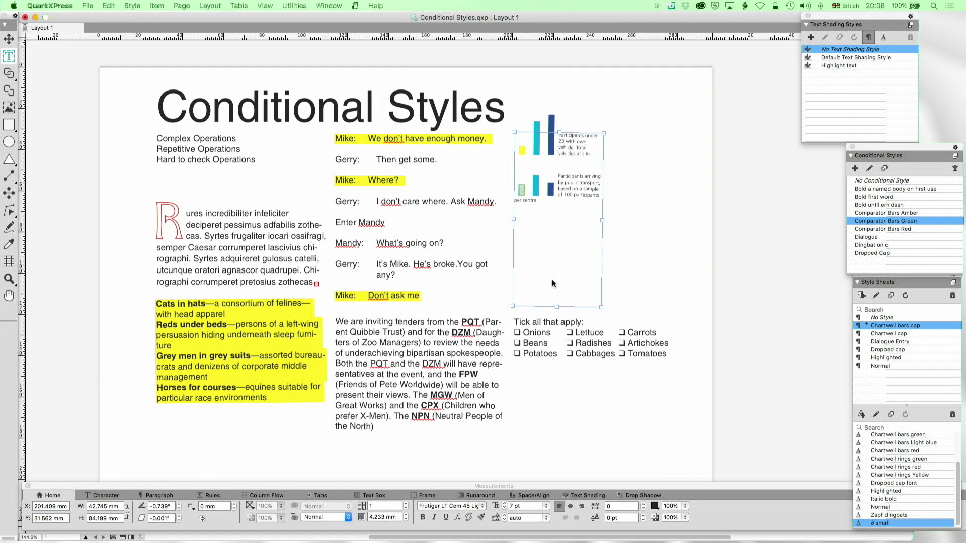
# Clear all text shading from the cats, beds, suits and horses text in the left box
pyautogui.moveTo(514, 200); pyautogui.dragTo(536, 200)
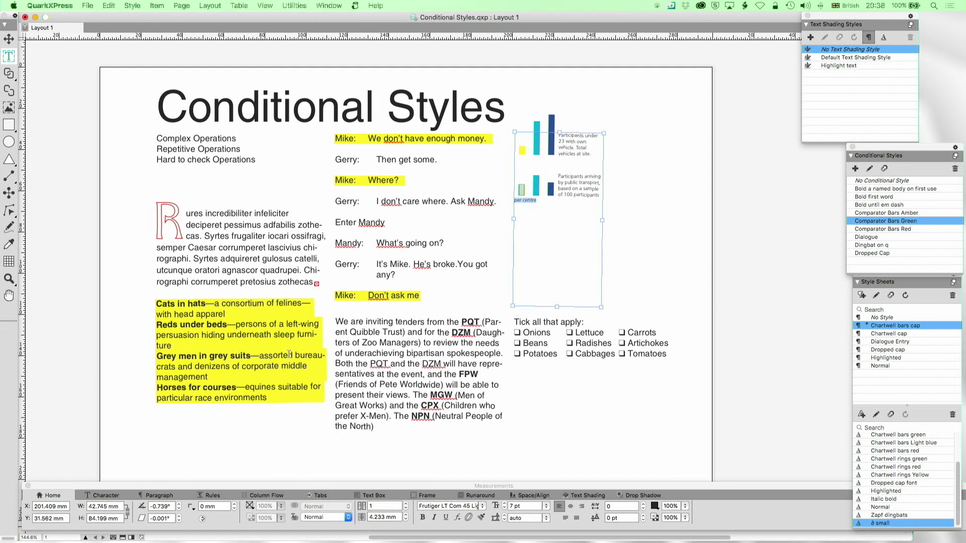
pyautogui.click(250, 324)
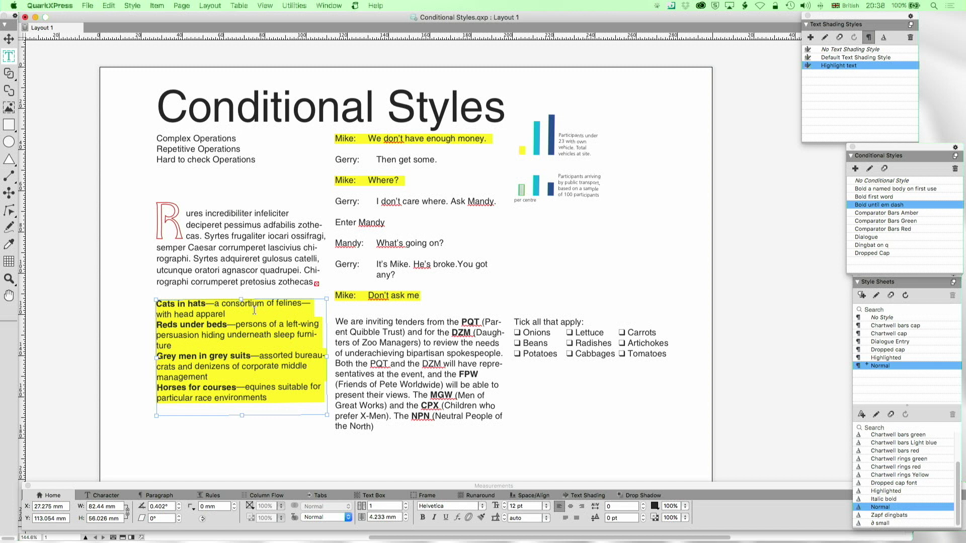
pyautogui.click(840, 50)
pyautogui.press('super+a')
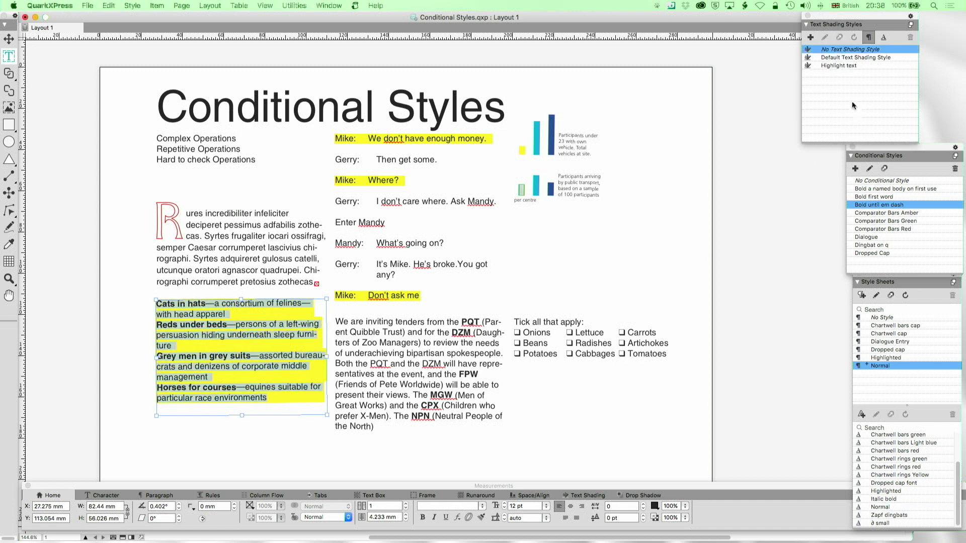
pyautogui.click(836, 57)
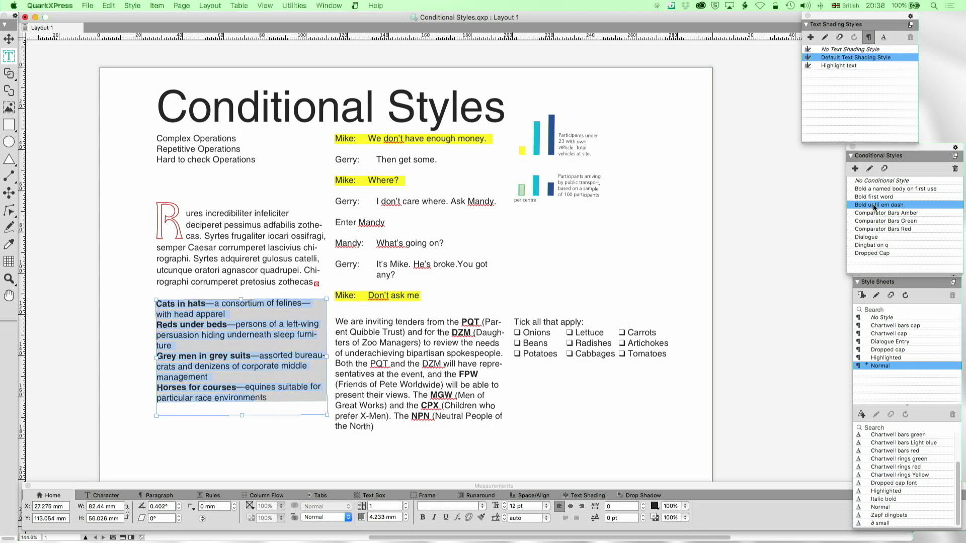
pyautogui.press('super+z')
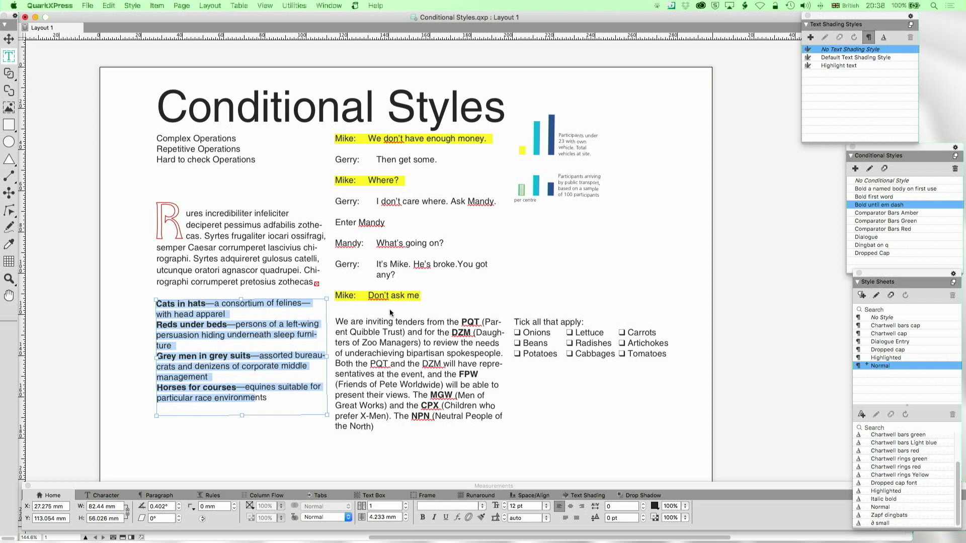
pyautogui.click(274, 346)
pyautogui.moveTo(280, 400); pyautogui.dragTo(173, 278)
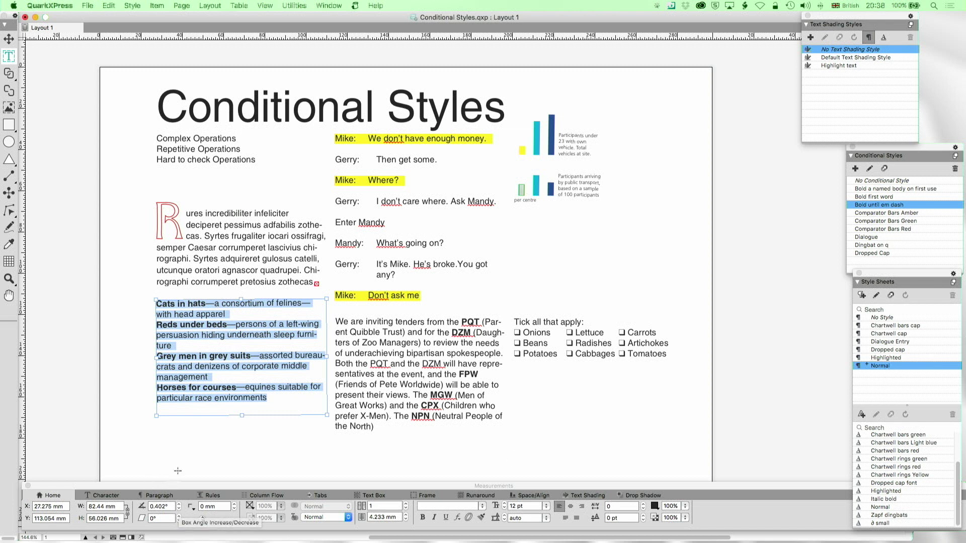
pyautogui.click(286, 395)
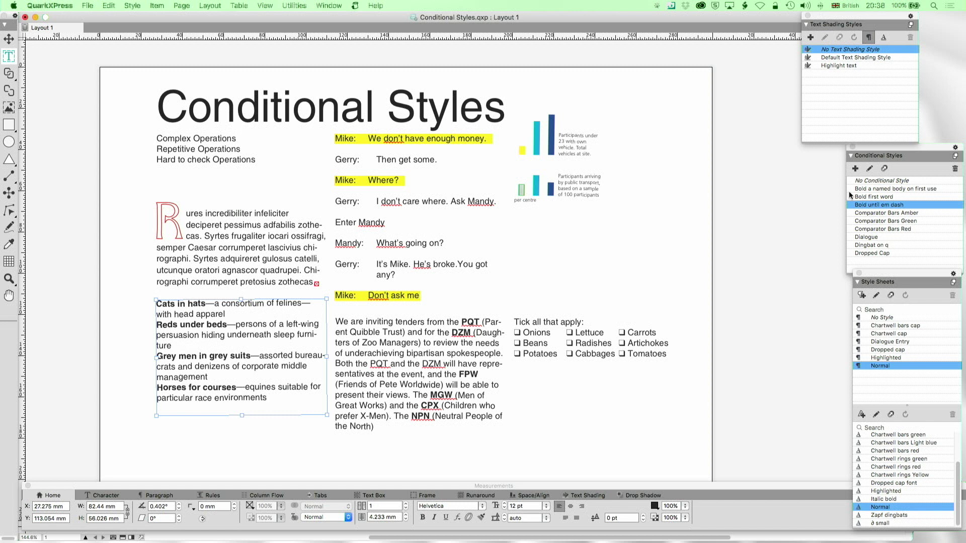
# Open Bold until em dash for editing and keep its rule action as Apply
pyautogui.click(870, 169)
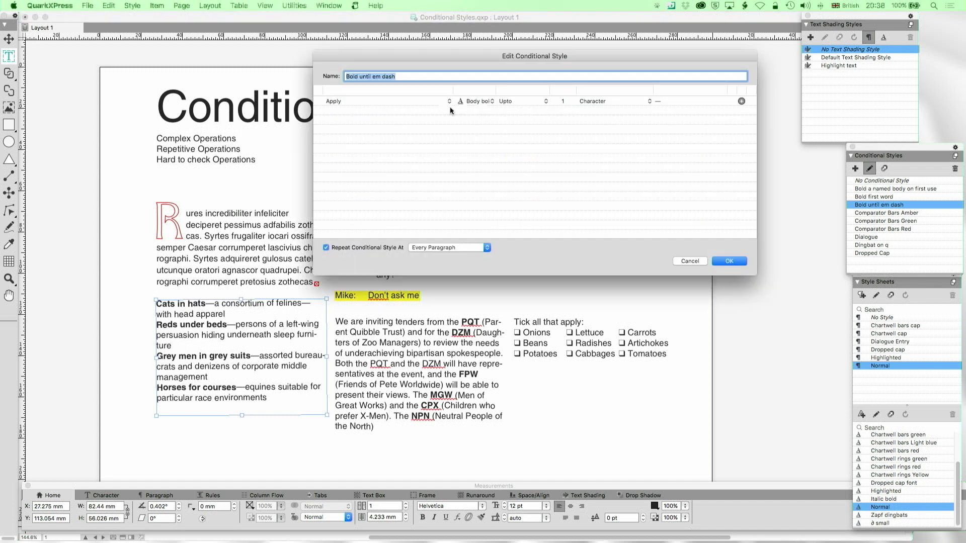
pyautogui.click(334, 103)
pyautogui.click(333, 103)
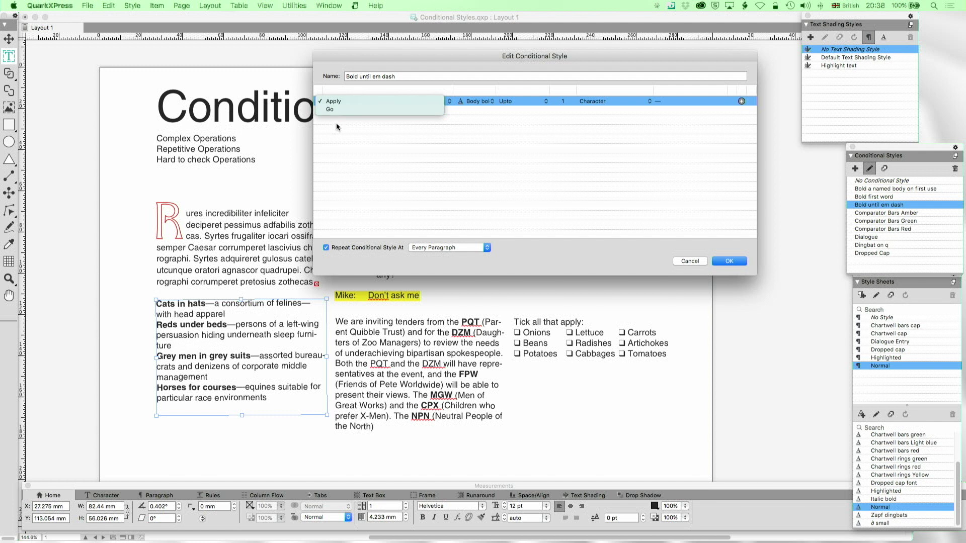
pyautogui.click(361, 103)
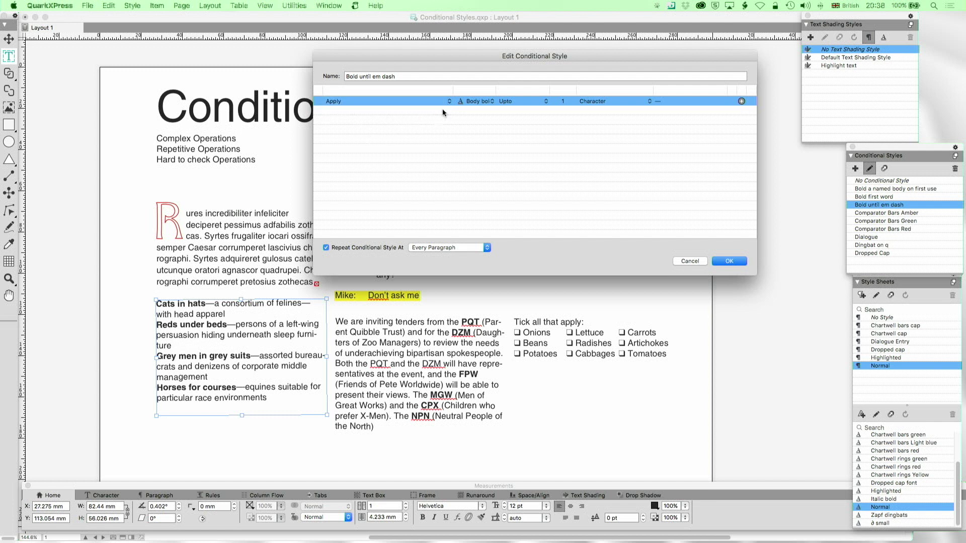
pyautogui.click(491, 101)
pyautogui.click(335, 103)
pyautogui.click(335, 103)
pyautogui.click(352, 112)
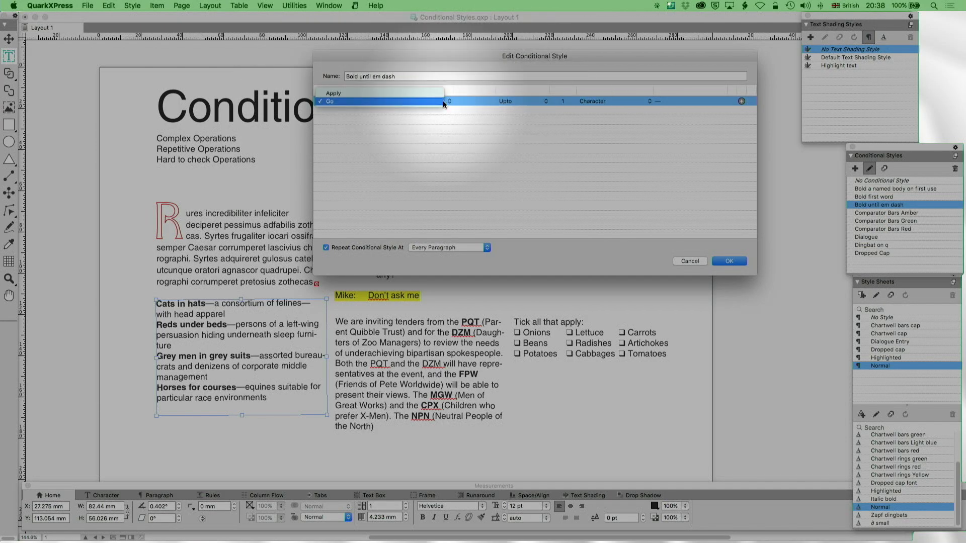
pyautogui.click(428, 101)
pyautogui.click(425, 91)
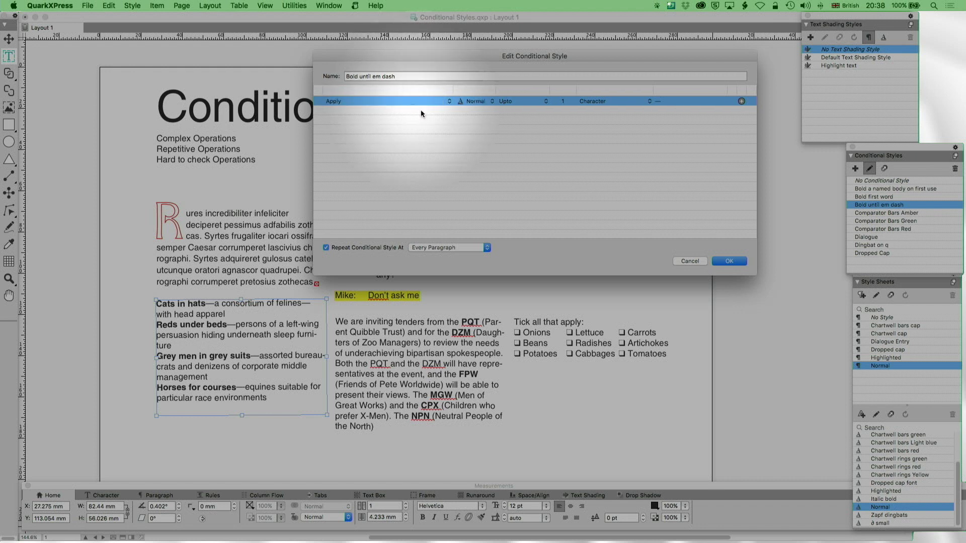
# Set the rule to apply Body bold up to the em dash and save the style
pyautogui.click(482, 101)
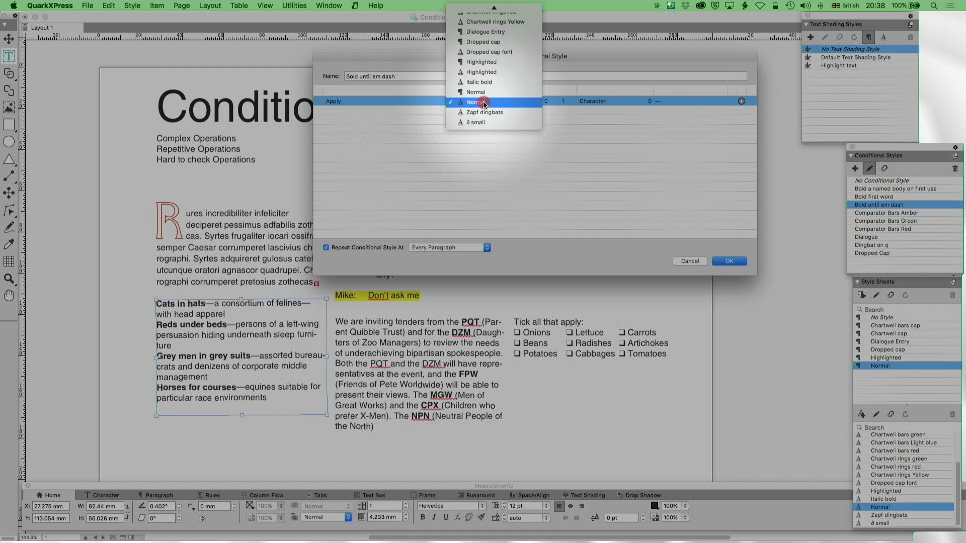
pyautogui.click(479, 197)
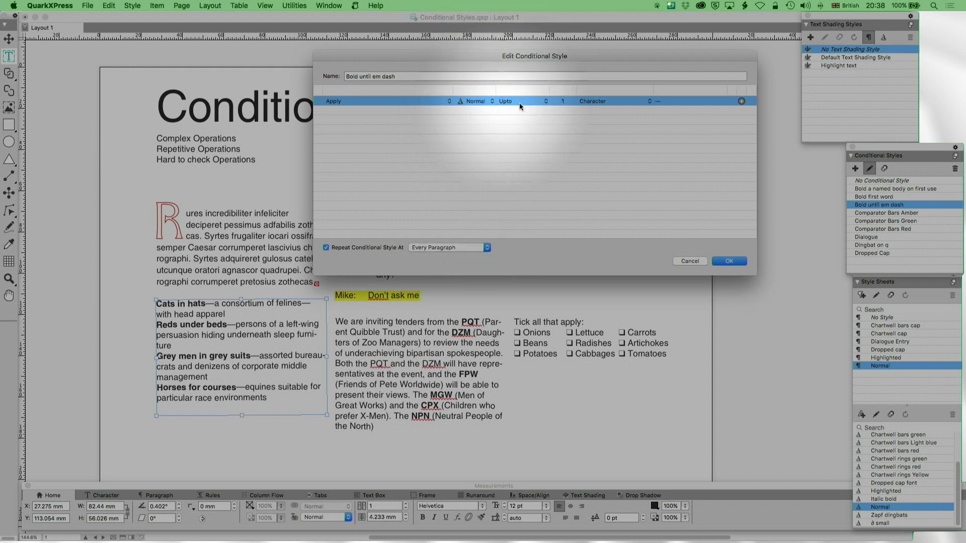
pyautogui.click(494, 101)
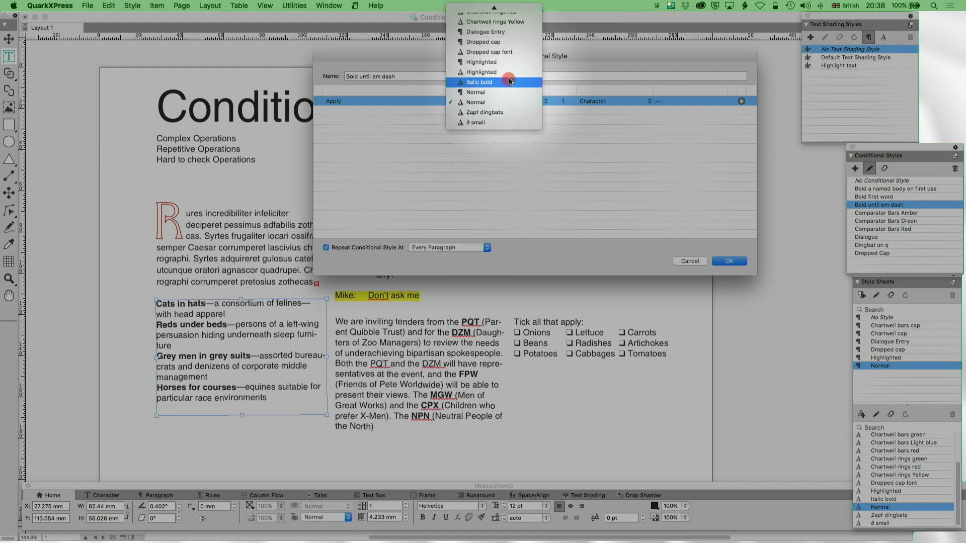
pyautogui.moveTo(494, 7)
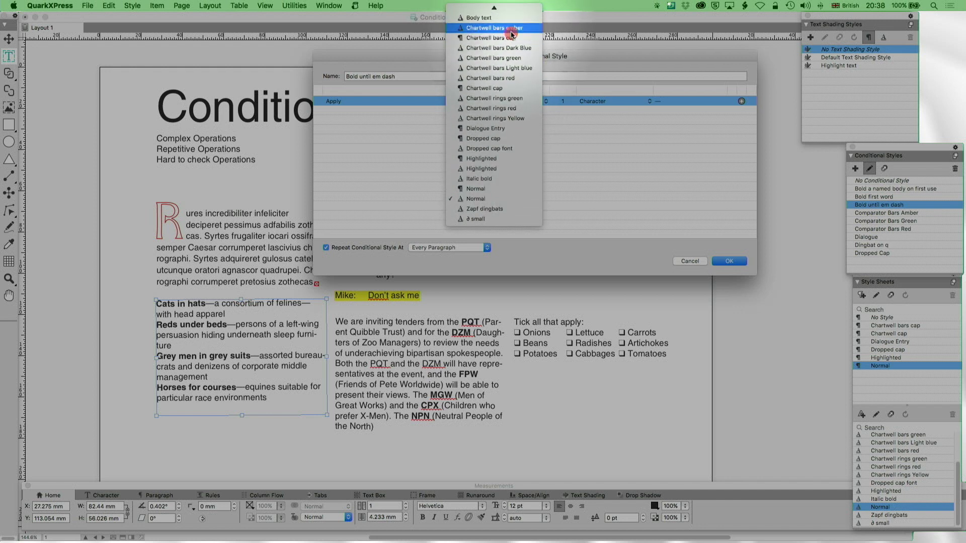
pyautogui.click(512, 9)
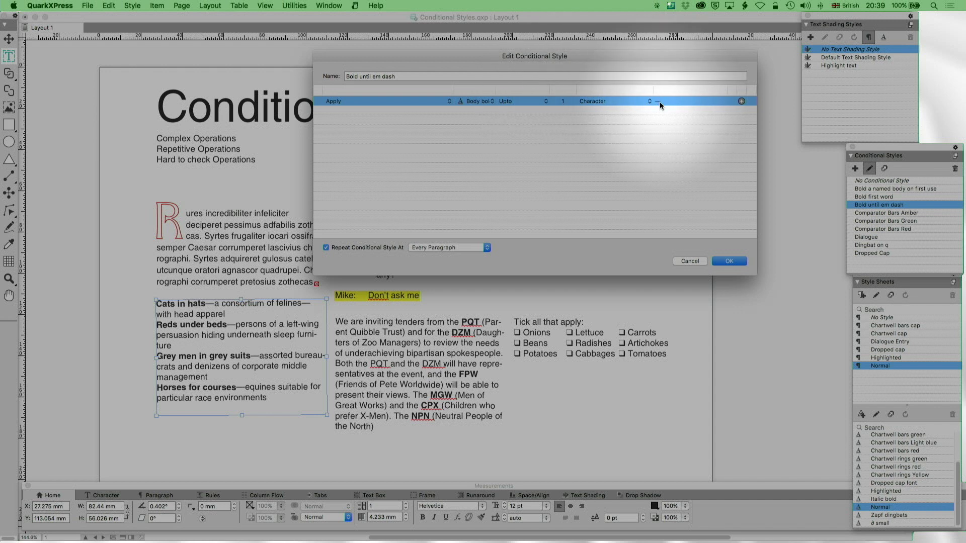
pyautogui.click(563, 101)
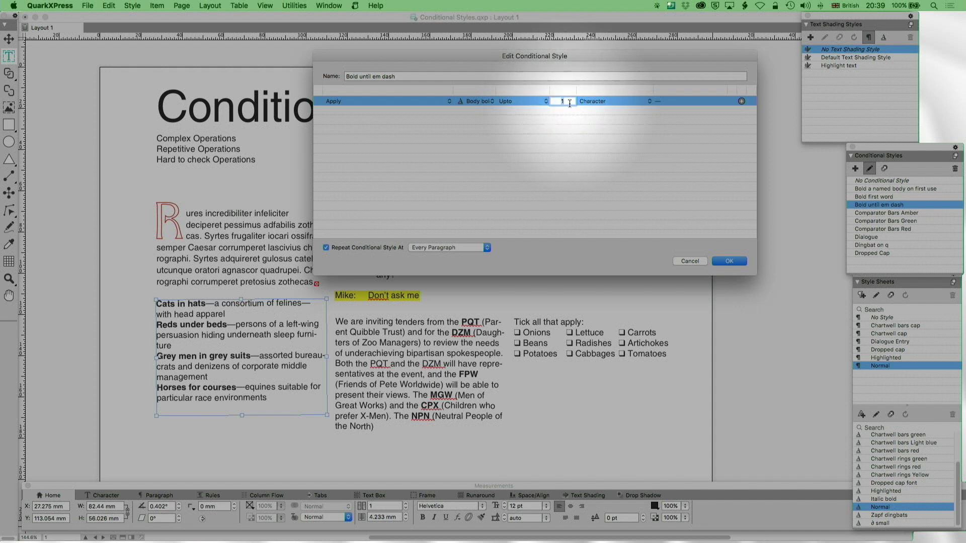
pyautogui.click(724, 263)
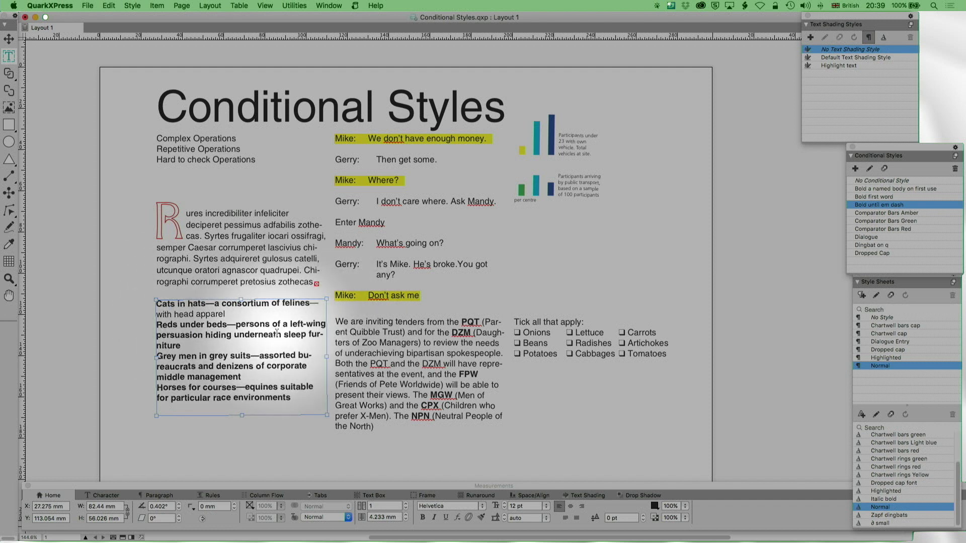
# Insert an em dash in left-wing, then delete it again
pyautogui.click(301, 325)
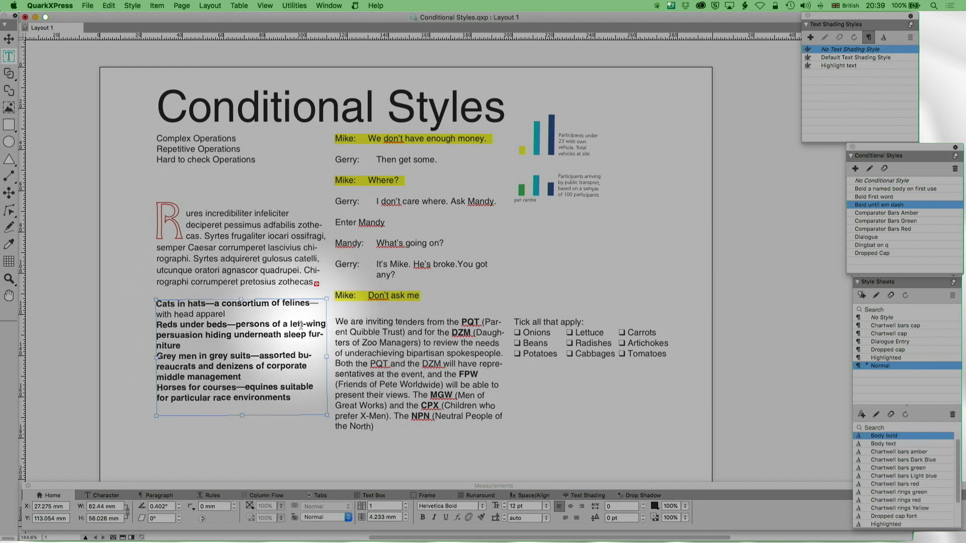
pyautogui.write('—')
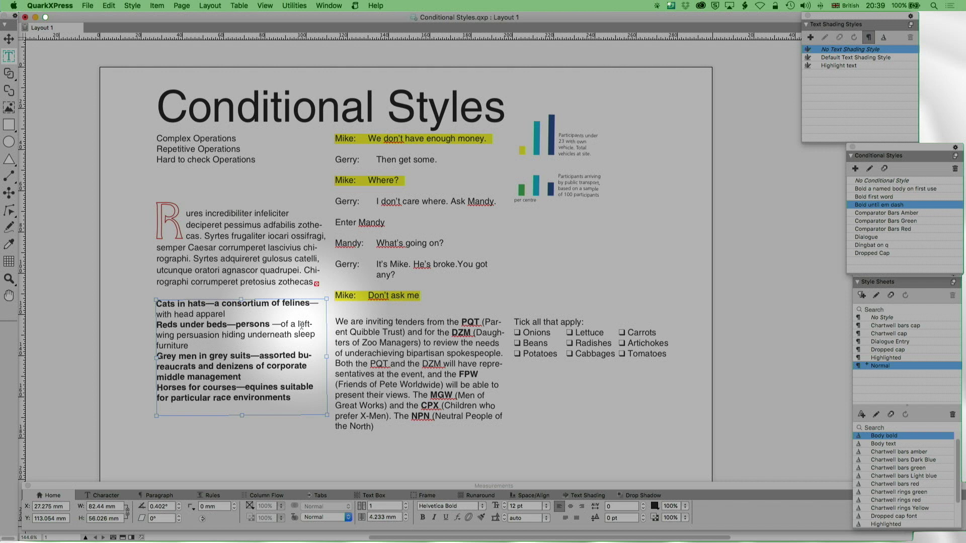
pyautogui.press('BackSpace')
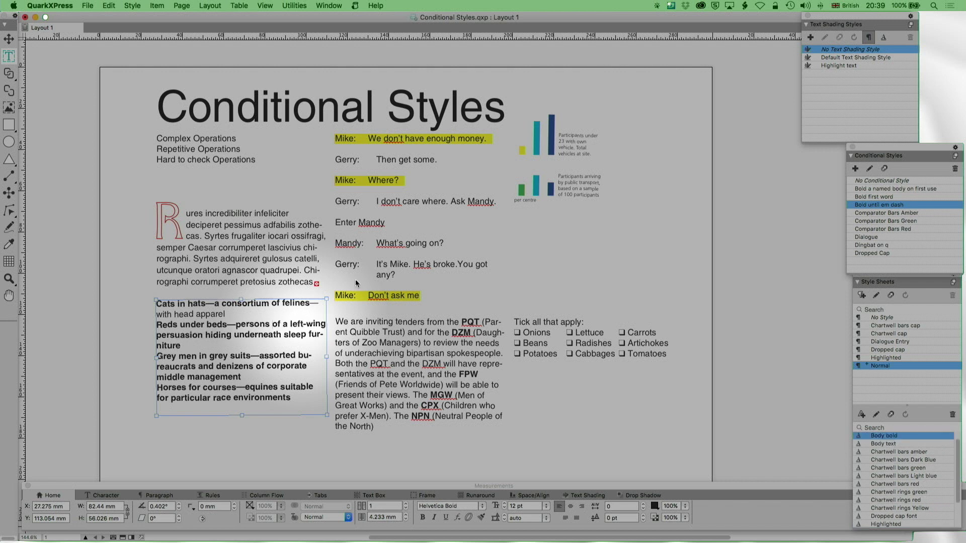
# Change Bold until em dash's Upto count to 1, keeping Repeat at Every Paragraph
pyautogui.click(873, 169)
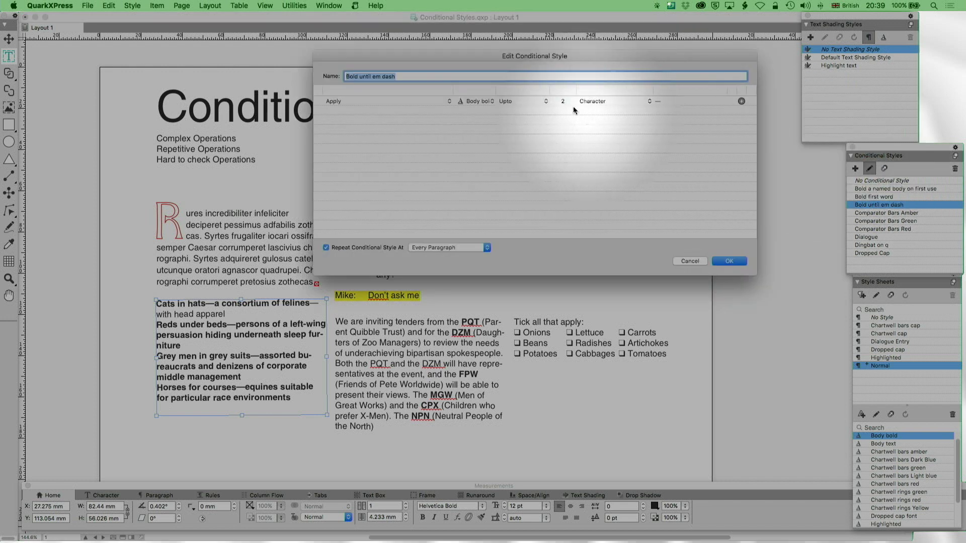
pyautogui.click(573, 103)
pyautogui.click(573, 102)
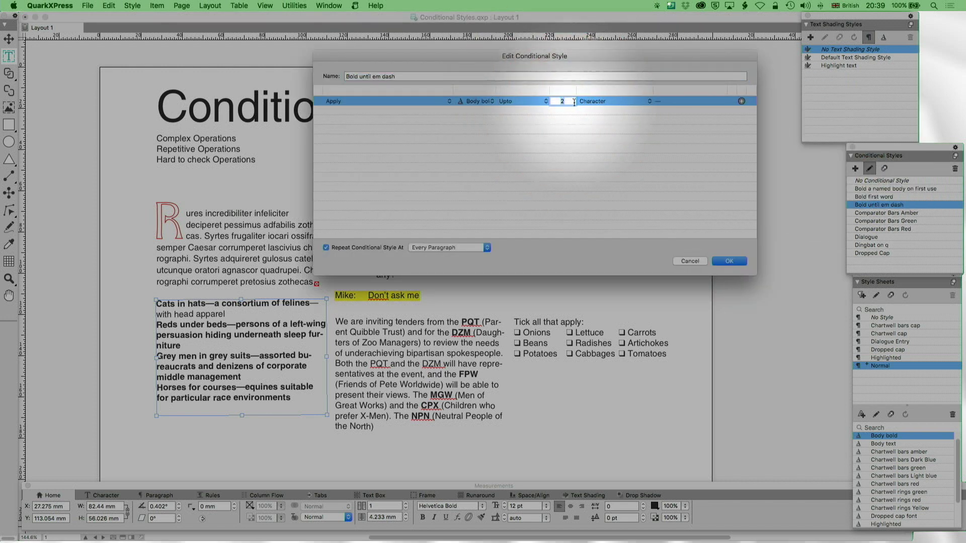
pyautogui.write('1')
pyautogui.press('Return')
pyautogui.click(450, 247)
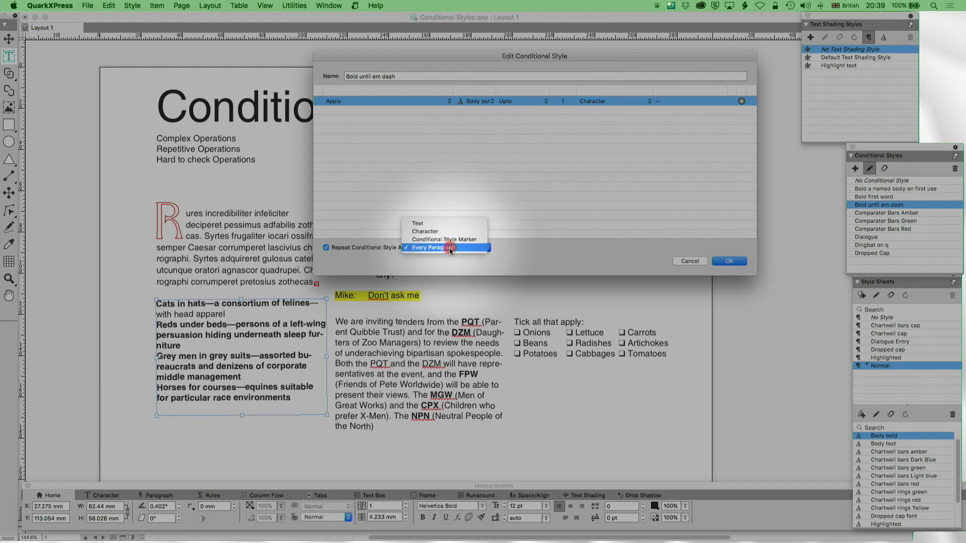
pyautogui.click(544, 253)
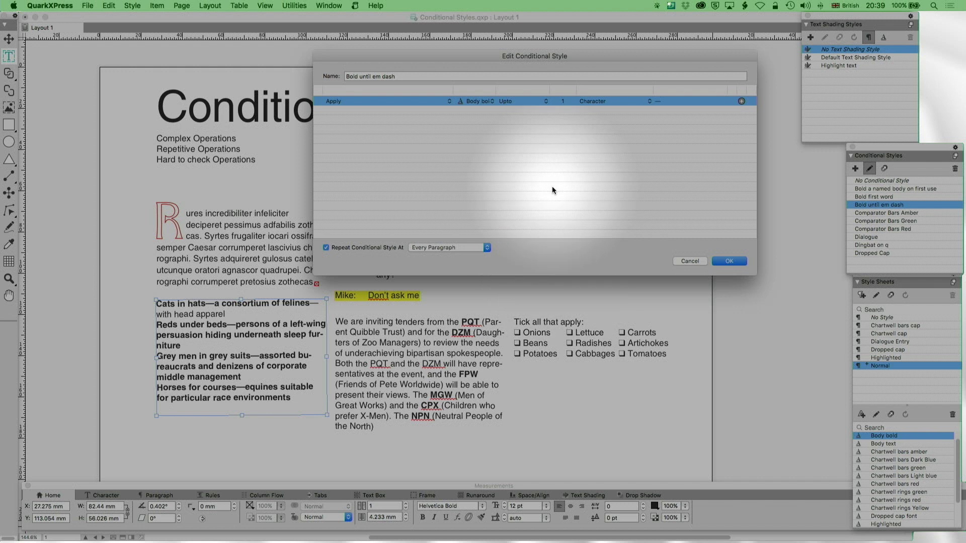
pyautogui.click(729, 260)
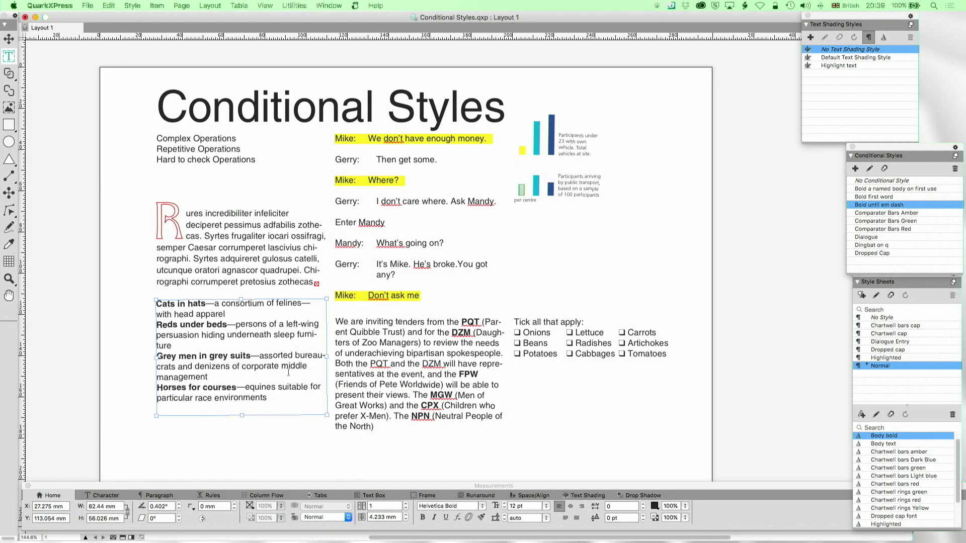
pyautogui.click(432, 166)
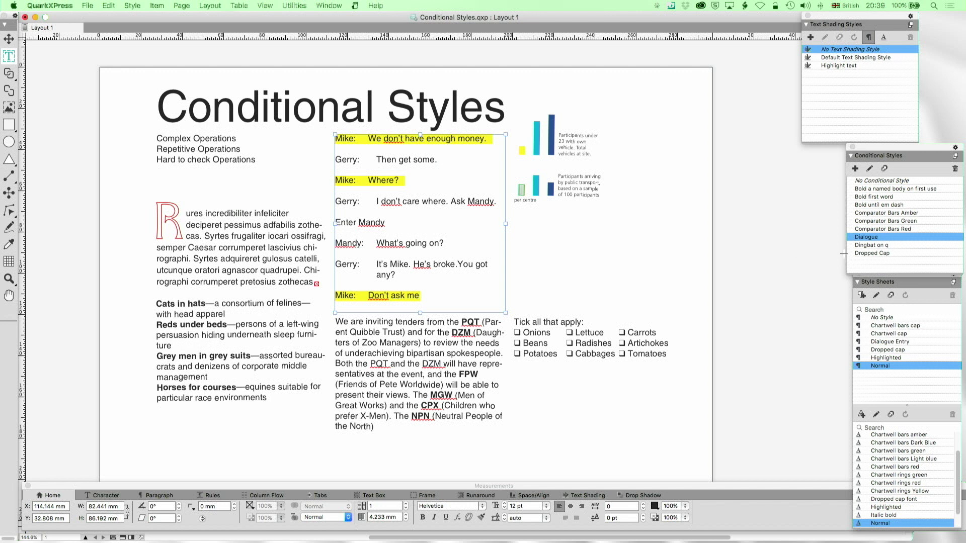
pyautogui.click(869, 168)
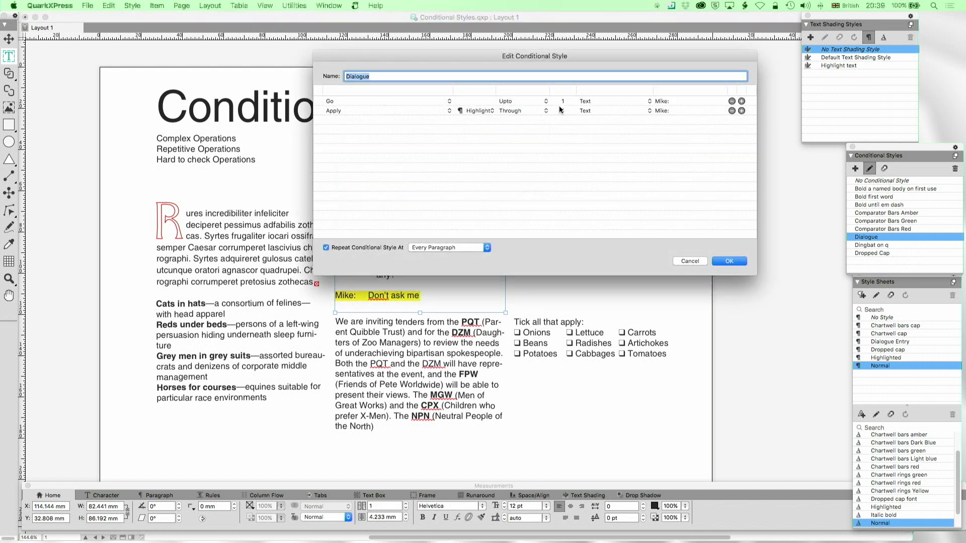
pyautogui.click(522, 111)
pyautogui.click(487, 111)
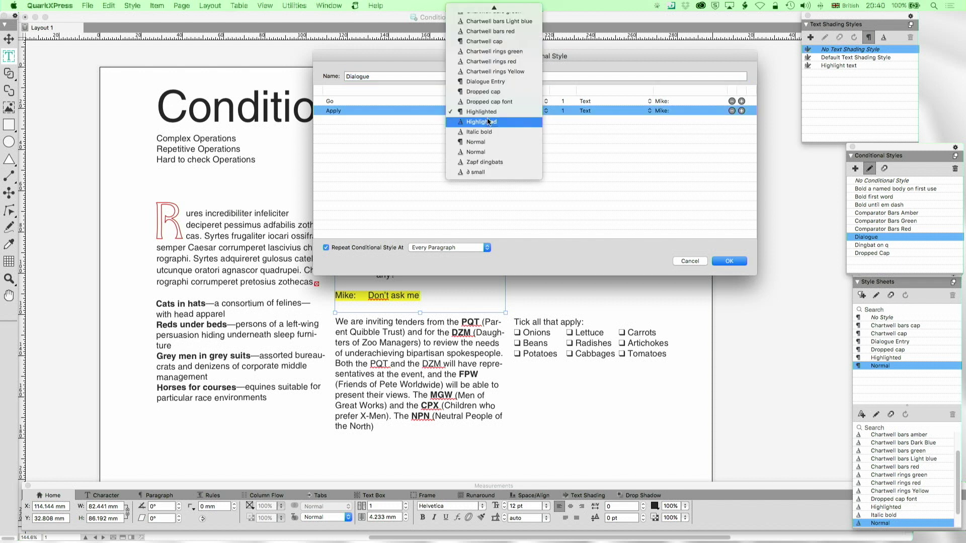
pyautogui.click(488, 121)
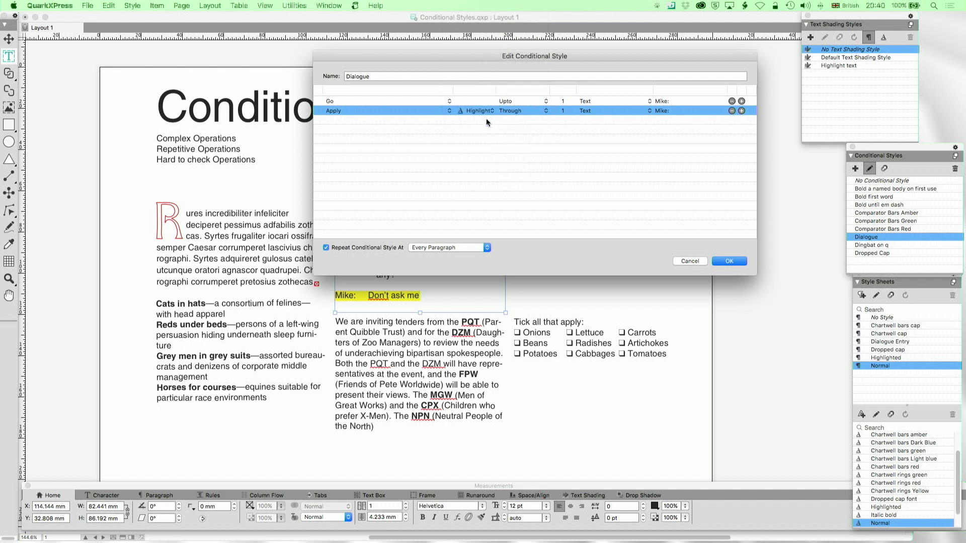
pyautogui.click(730, 258)
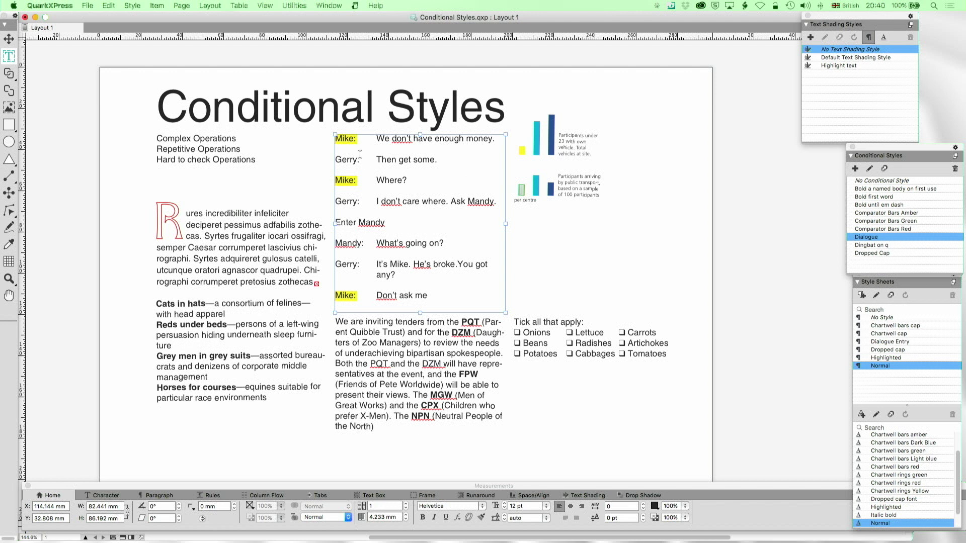
pyautogui.click(870, 169)
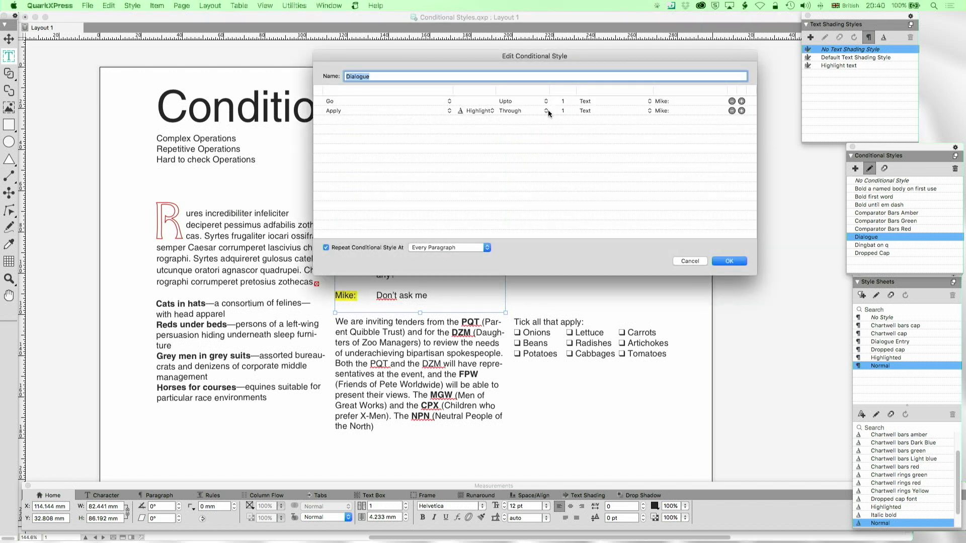
pyautogui.click(491, 108)
pyautogui.click(478, 175)
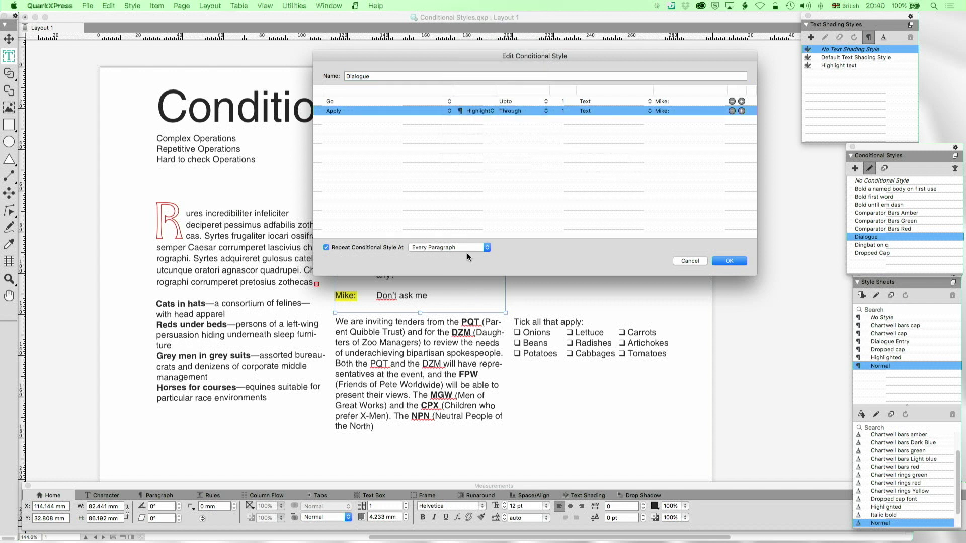
pyautogui.click(735, 261)
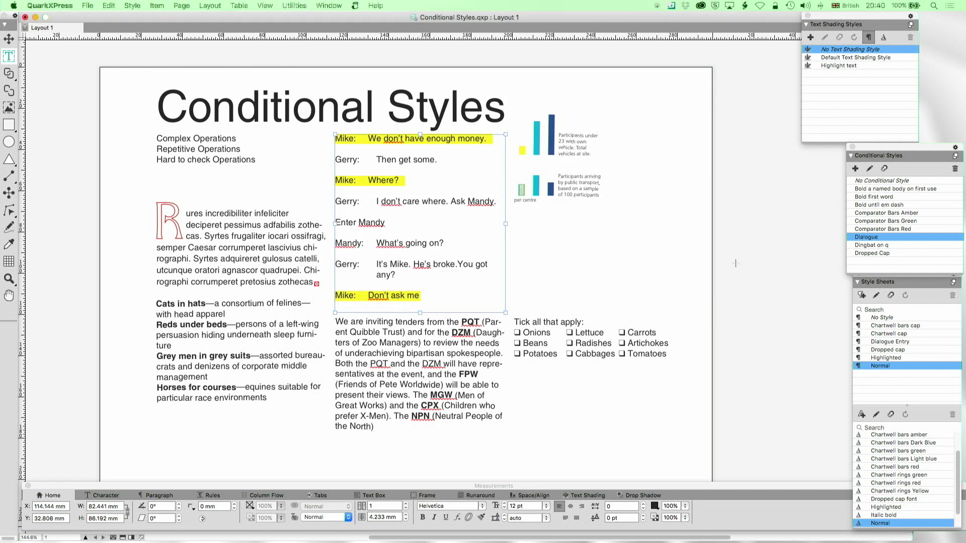
# Inspect the Dingbat on q rule's font and close without saving
pyautogui.click(599, 338)
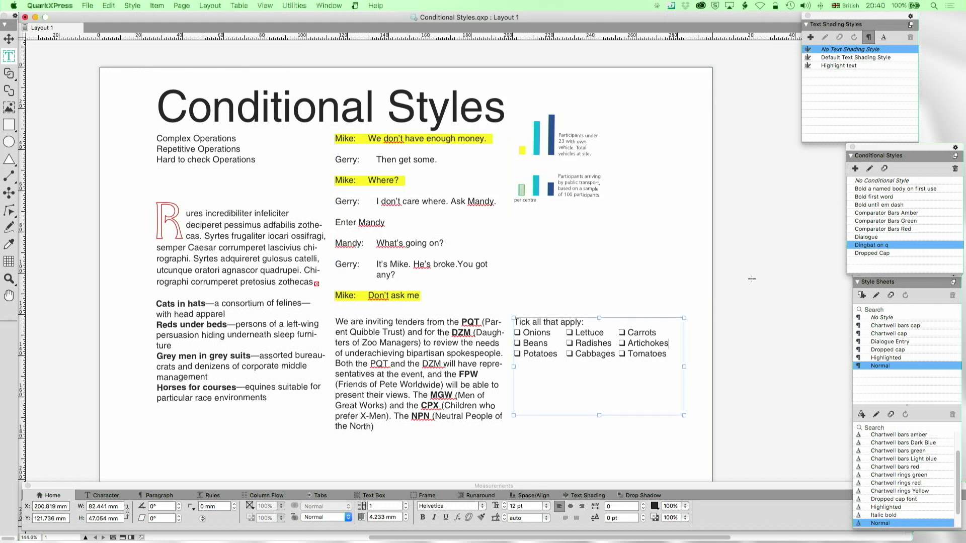
pyautogui.click(869, 169)
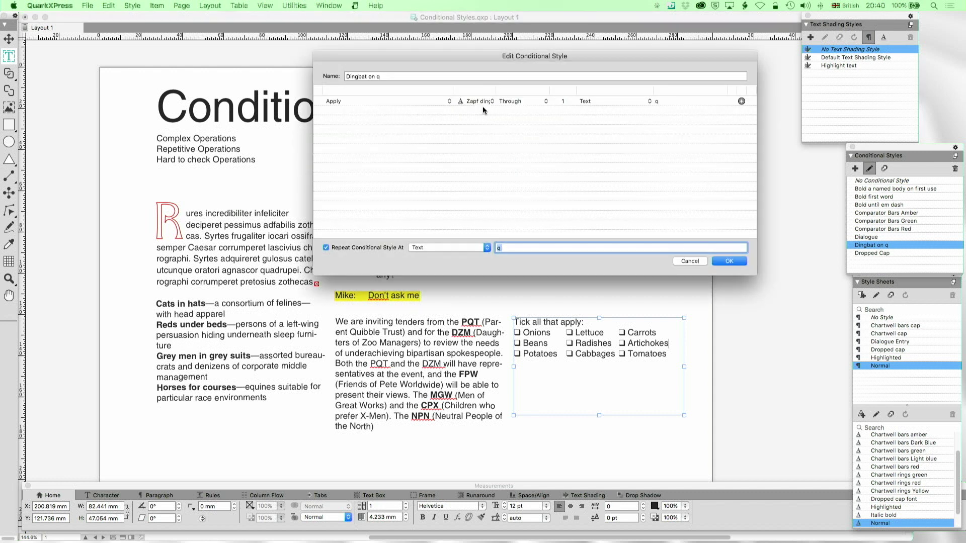
pyautogui.moveTo(496, 90); pyautogui.dragTo(520, 90)
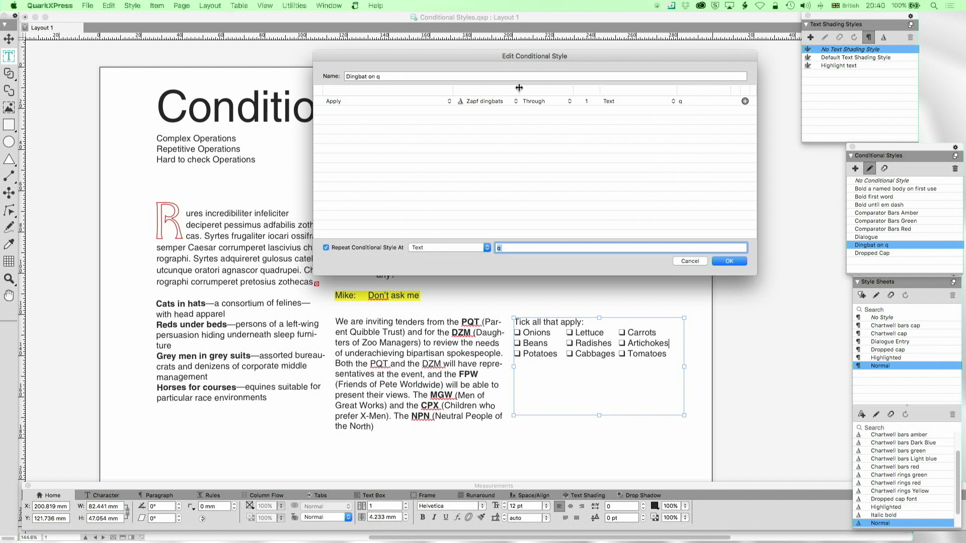
pyautogui.click(511, 104)
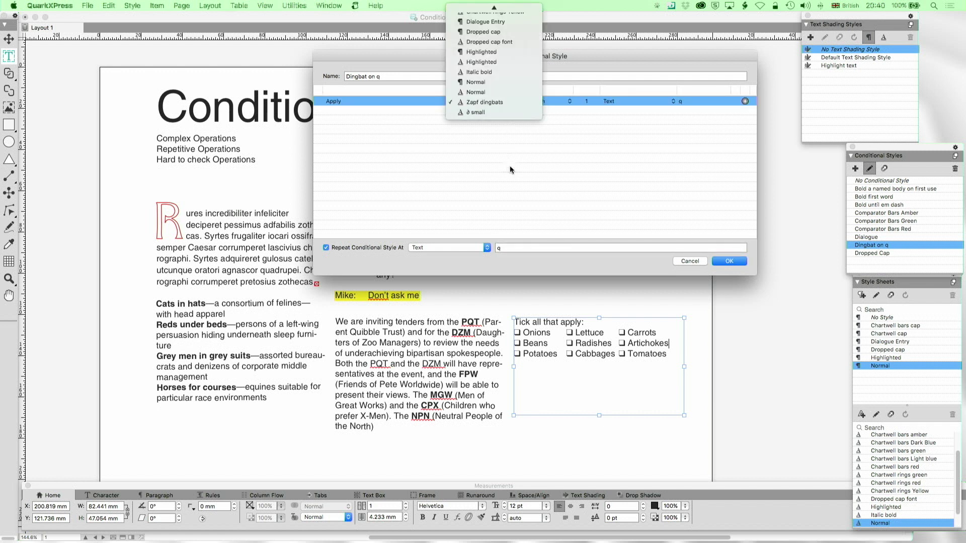
pyautogui.click(529, 170)
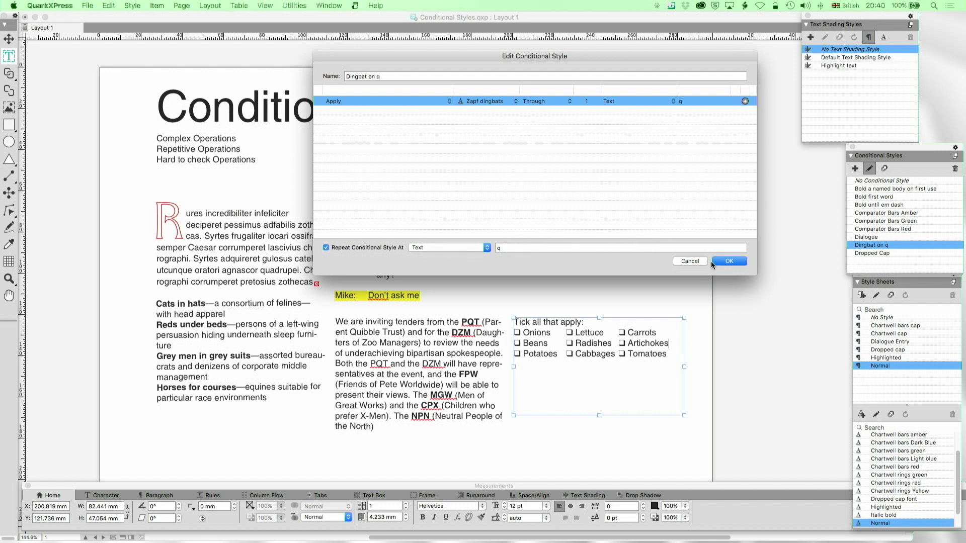
pyautogui.click(697, 258)
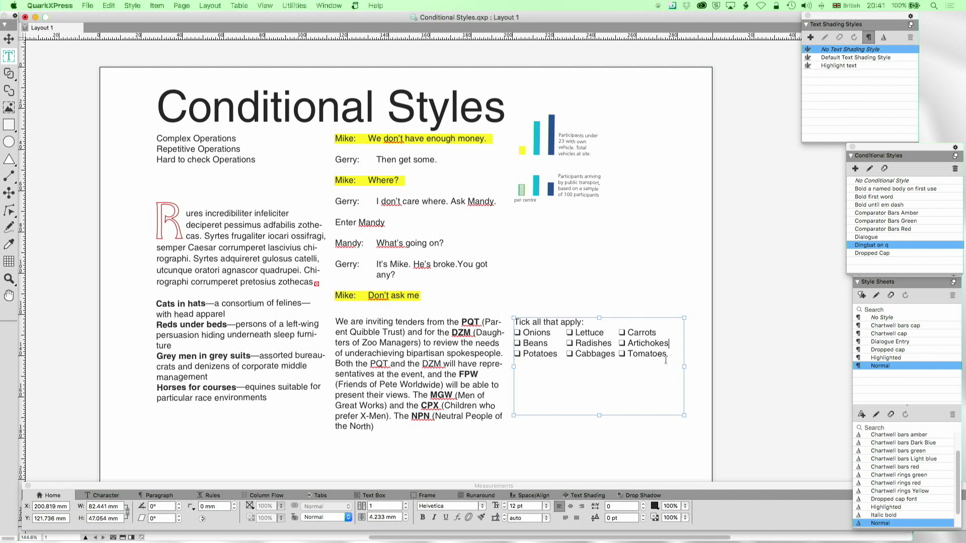
# Set Dingbat on q to repeat at every paragraph
pyautogui.click(870, 169)
pyautogui.click(472, 251)
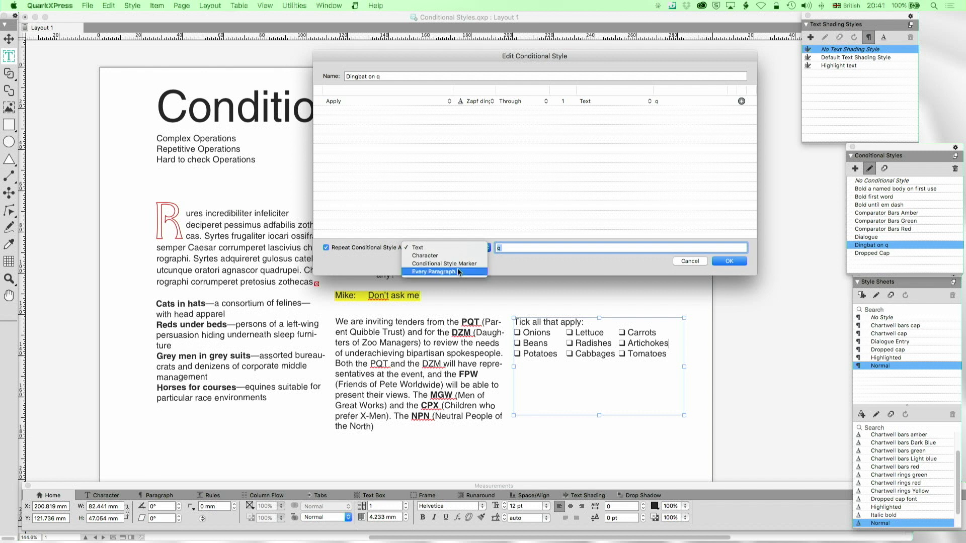
pyautogui.click(458, 270)
pyautogui.click(730, 261)
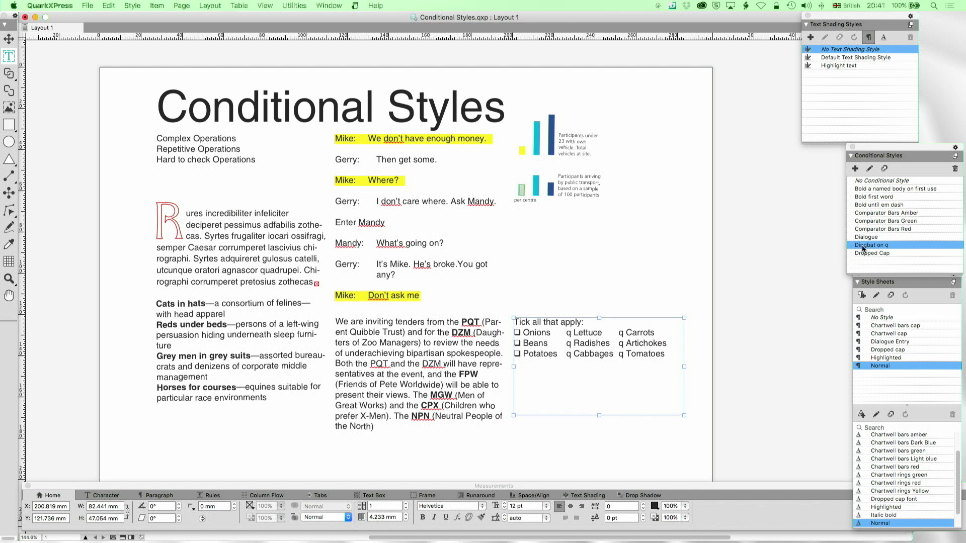
# Make Dingbat on q repeat at the Character q instead
pyautogui.click(871, 169)
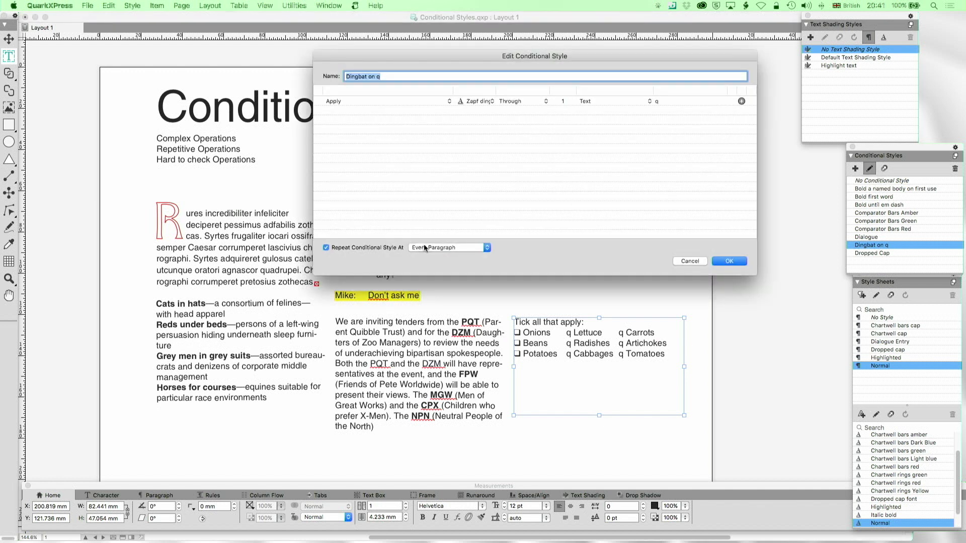
pyautogui.click(439, 250)
pyautogui.click(440, 232)
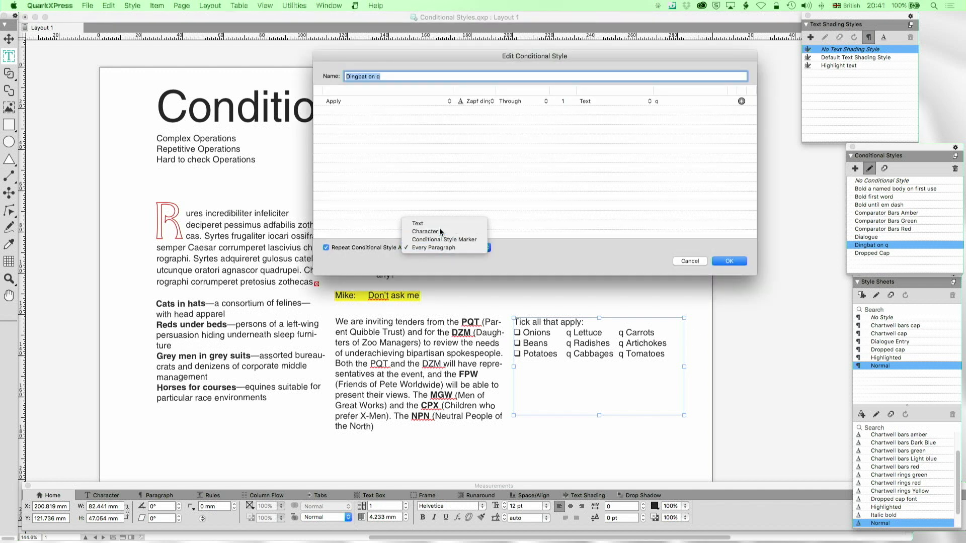
pyautogui.write('q')
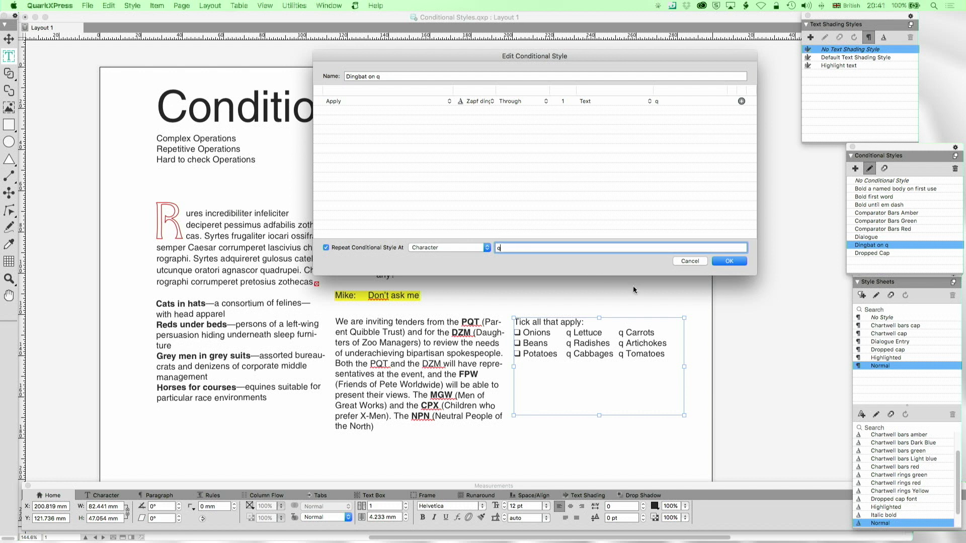
pyautogui.click(719, 262)
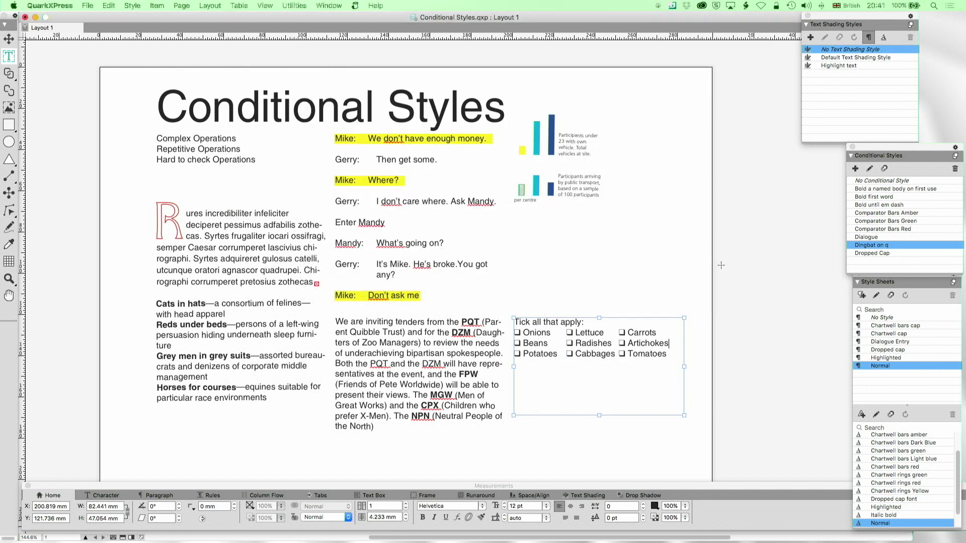
pyautogui.click(456, 328)
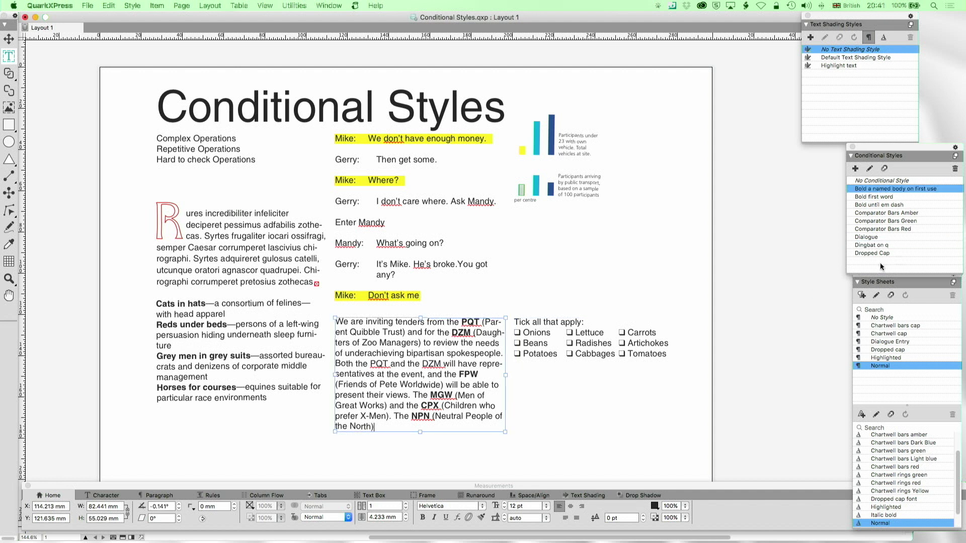
# Open Bold a named body on first use to view its Go and Apply Body bold rules
pyautogui.click(870, 170)
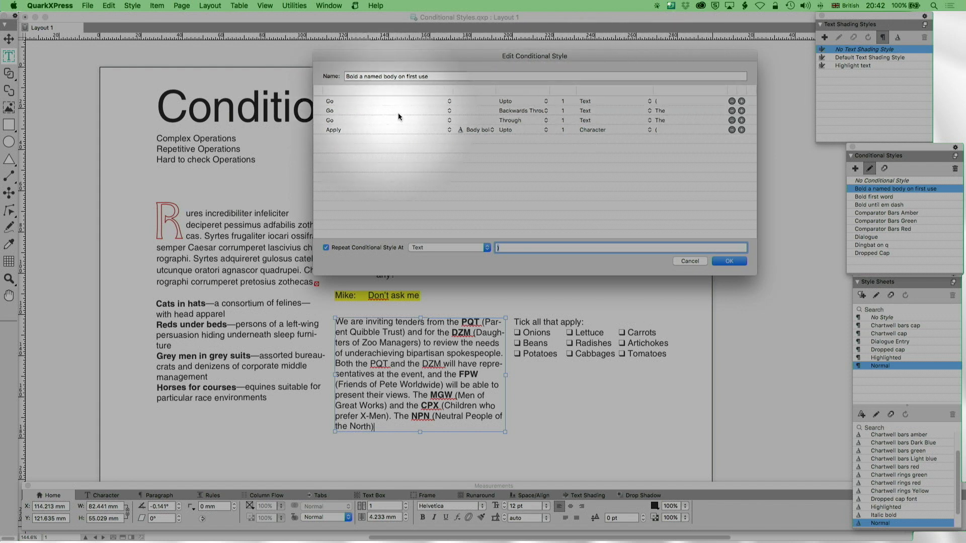
# Keep the second rule Backwards Through, set Apply to Body bold with Upto, and save
pyautogui.click(545, 113)
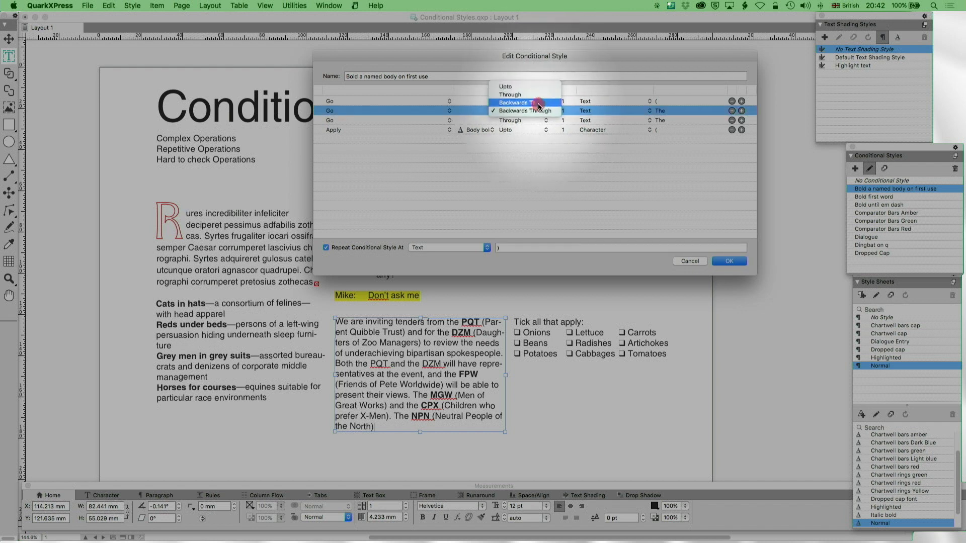
pyautogui.click(533, 111)
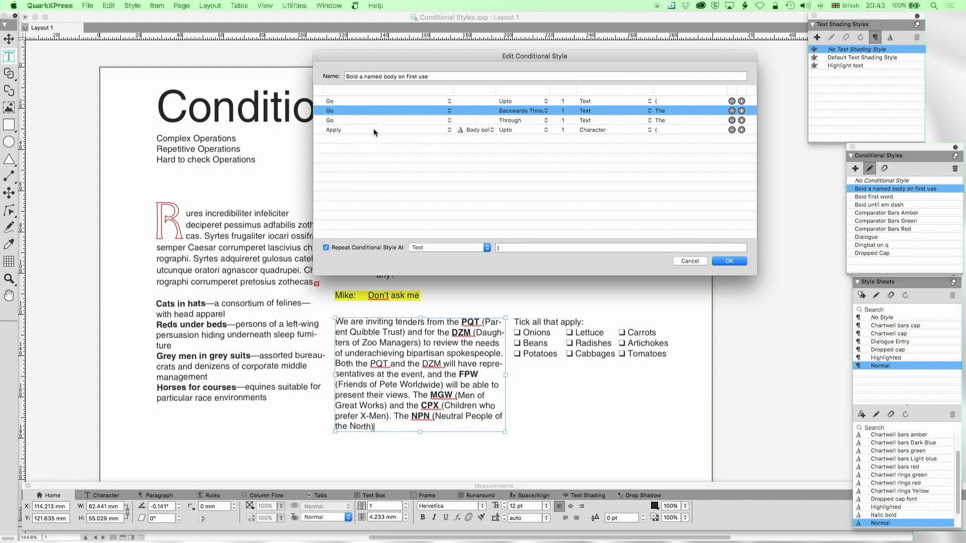
pyautogui.click(489, 131)
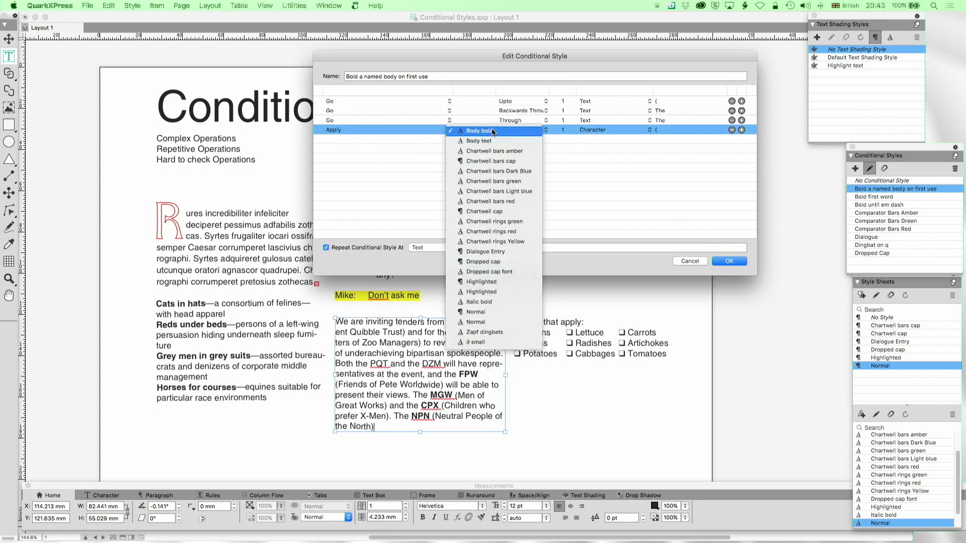
pyautogui.click(593, 157)
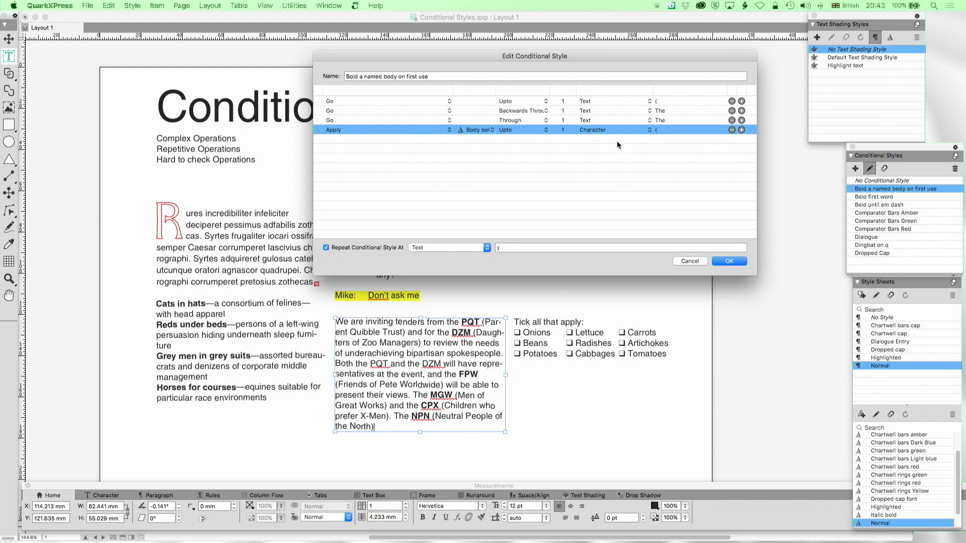
pyautogui.click(546, 130)
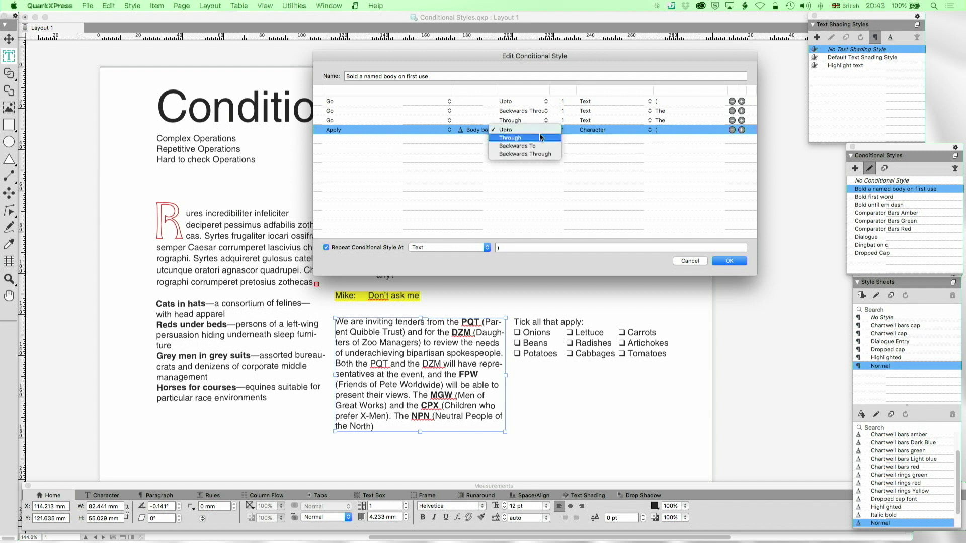
pyautogui.click(519, 130)
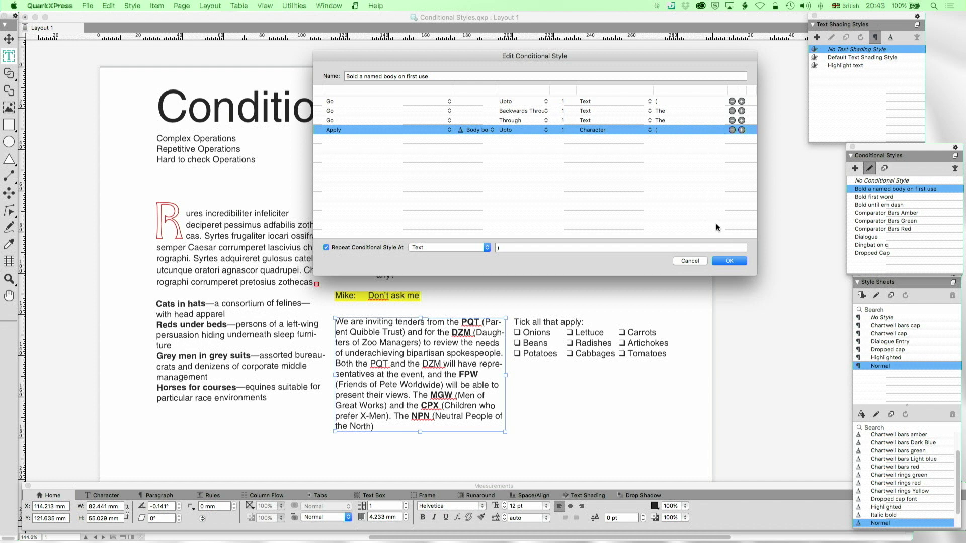
pyautogui.click(731, 261)
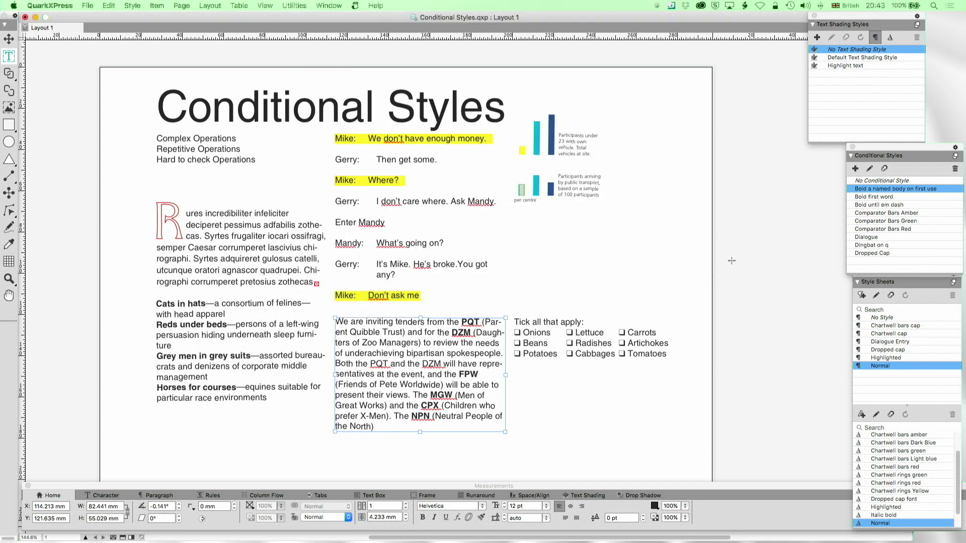
pyautogui.click(8, 278)
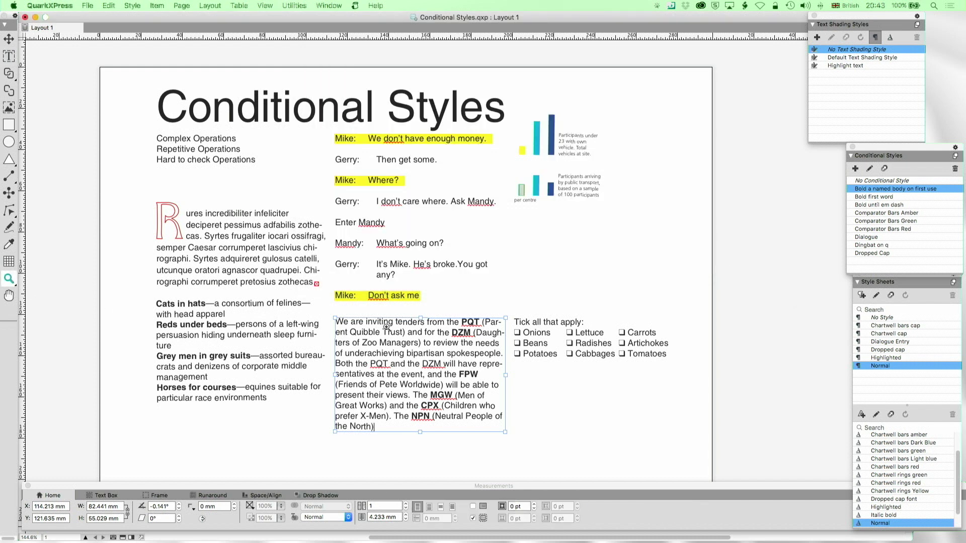
pyautogui.moveTo(327, 316); pyautogui.dragTo(458, 436)
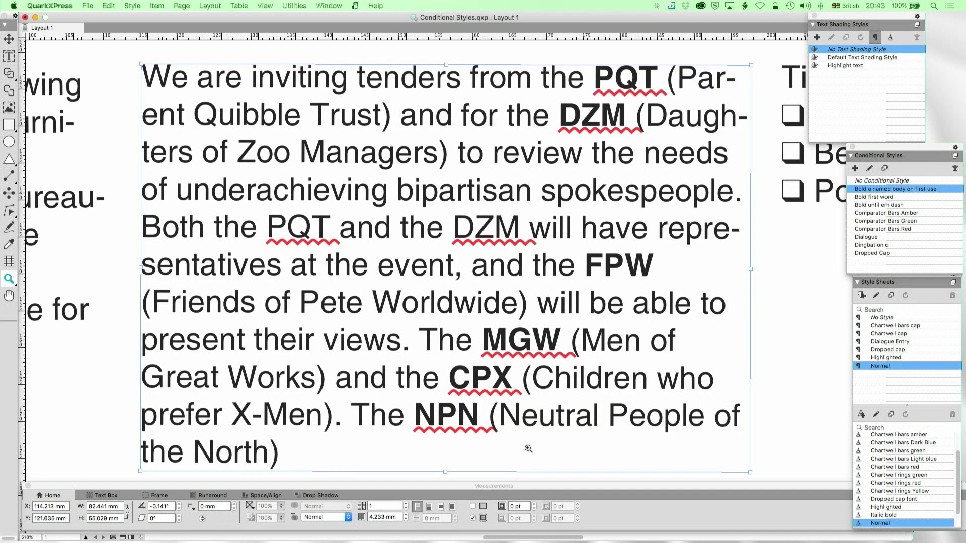
pyautogui.click(9, 57)
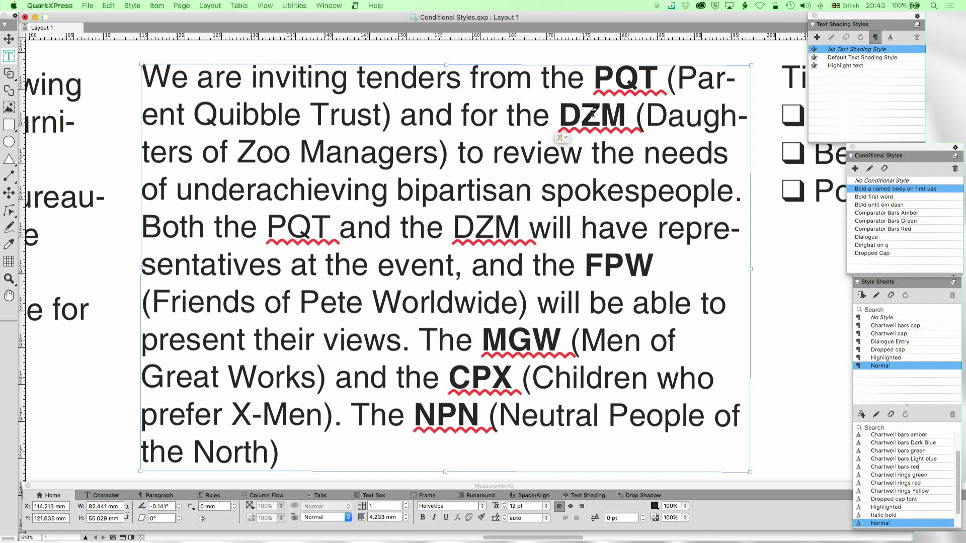
pyautogui.doubleClick(563, 79)
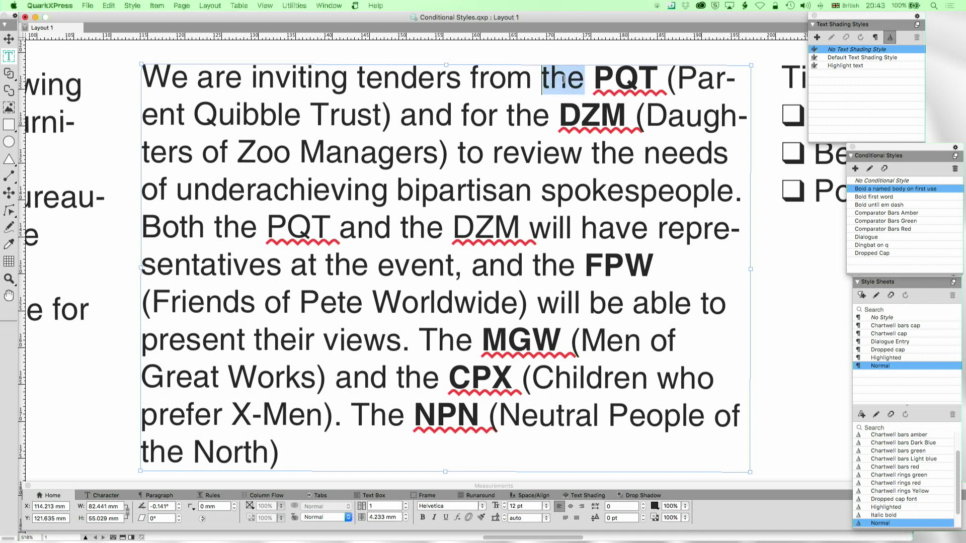
pyautogui.press('BackSpace')
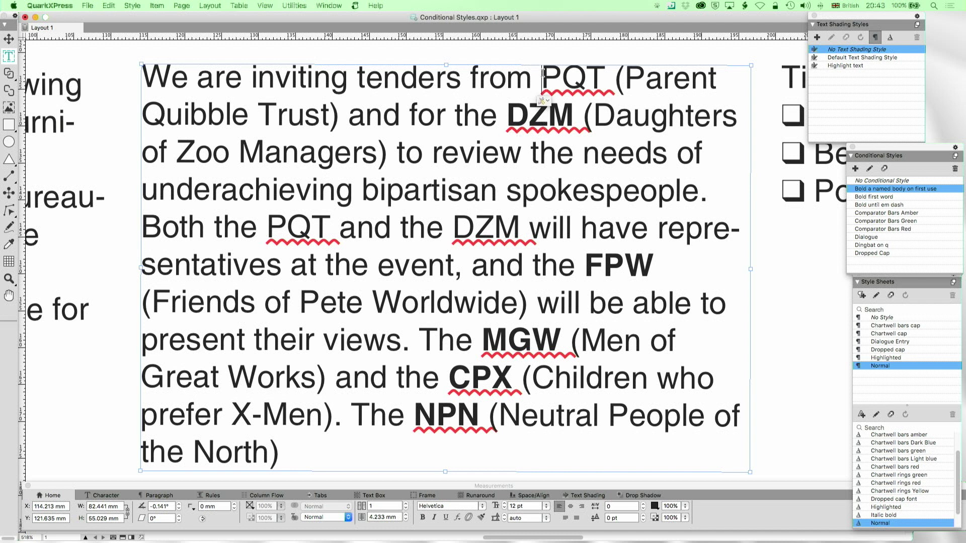
pyautogui.write('the')
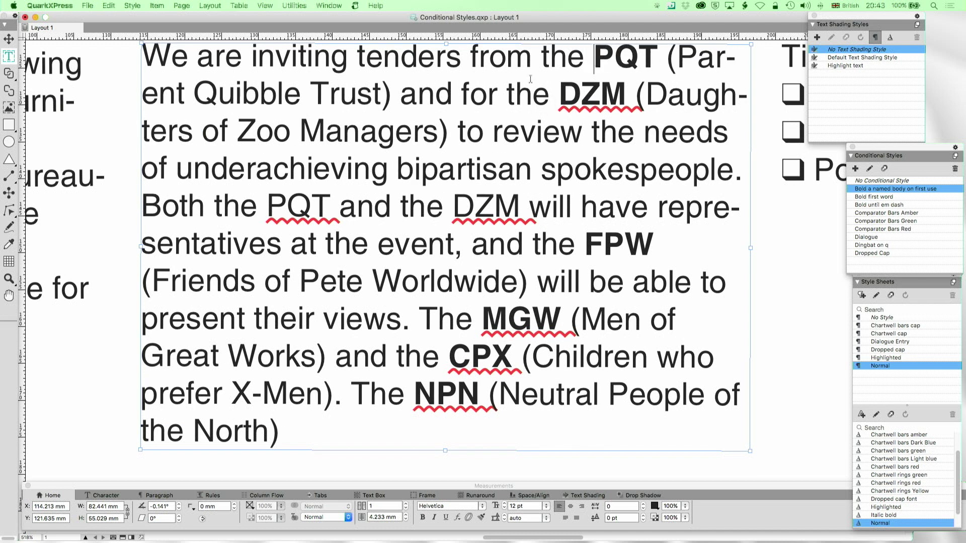
pyautogui.moveTo(505, 96); pyautogui.dragTo(560, 96)
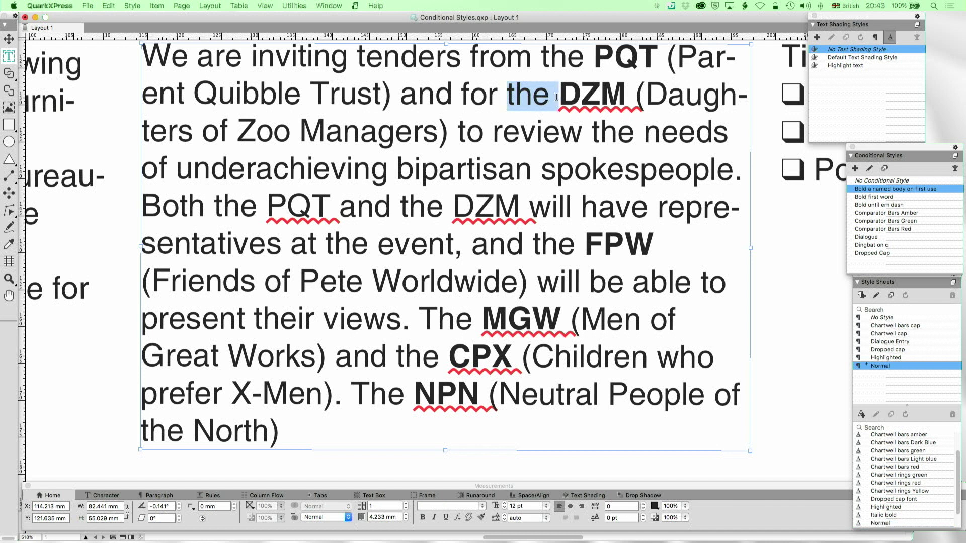
pyautogui.press('BackSpace')
pyautogui.write('the')
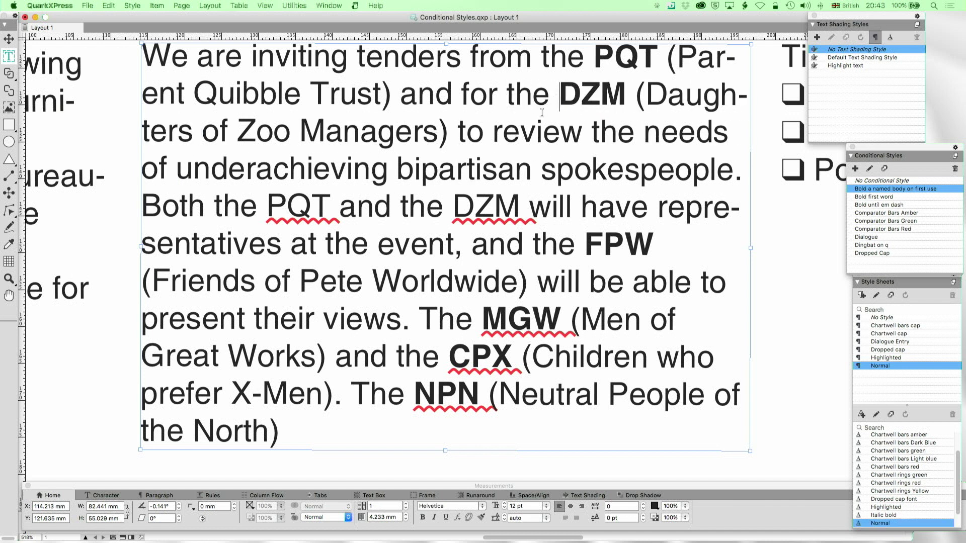
pyautogui.click(638, 95)
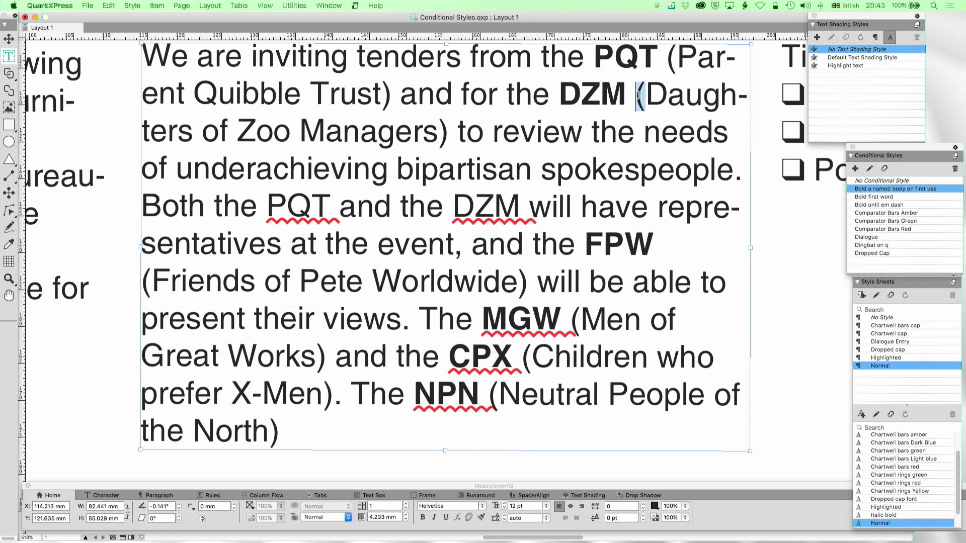
pyautogui.press('BackSpace')
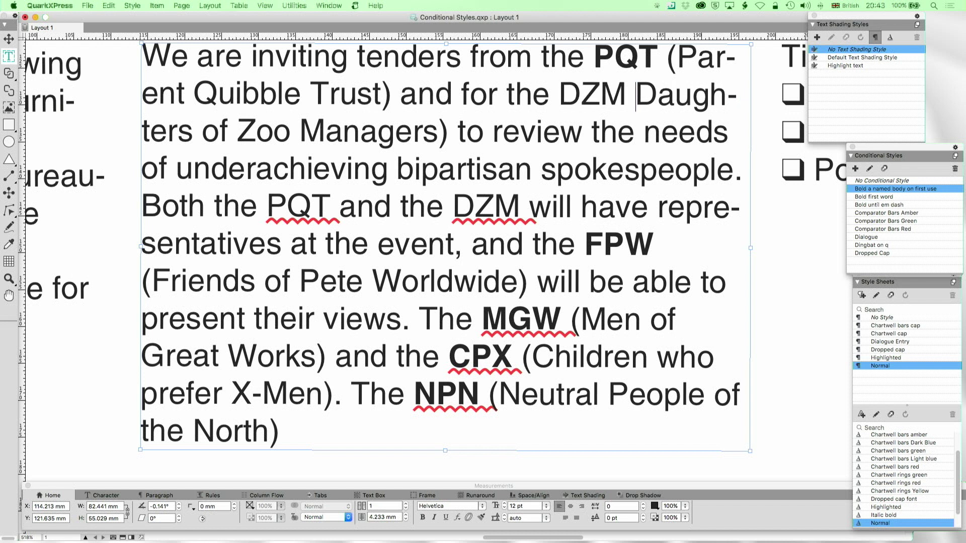
pyautogui.write('(')
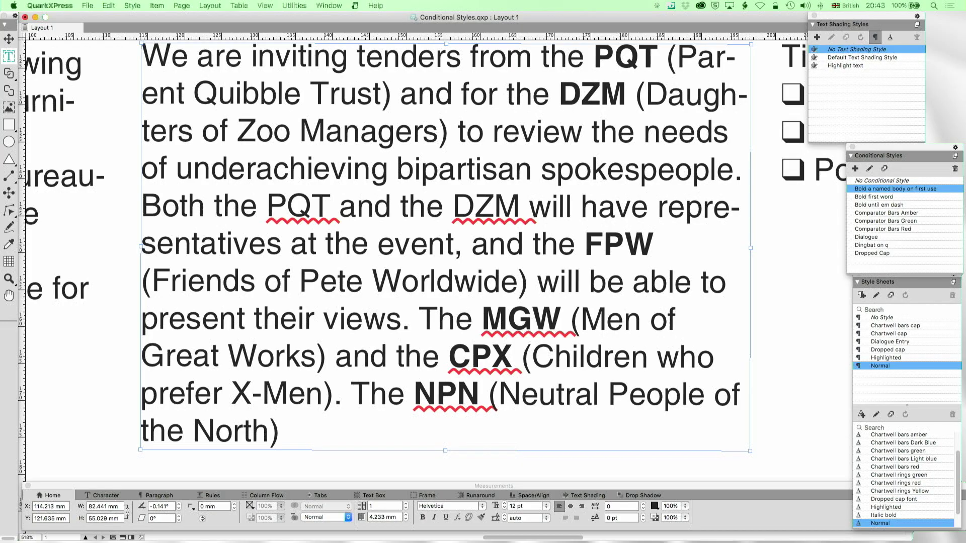
pyautogui.scroll(-10, 633, 103)
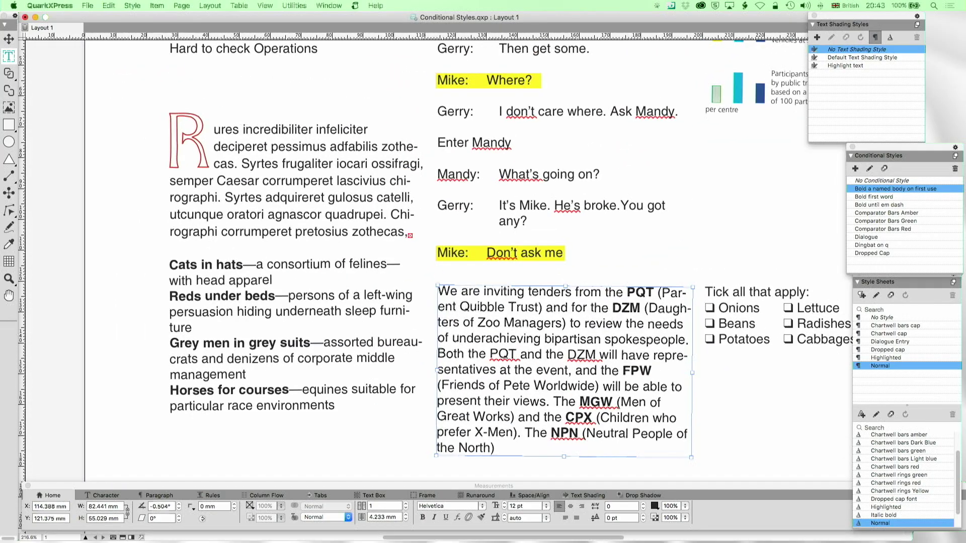
pyautogui.scroll(5, 633, 103)
pyautogui.hscroll(5, 633, 103)
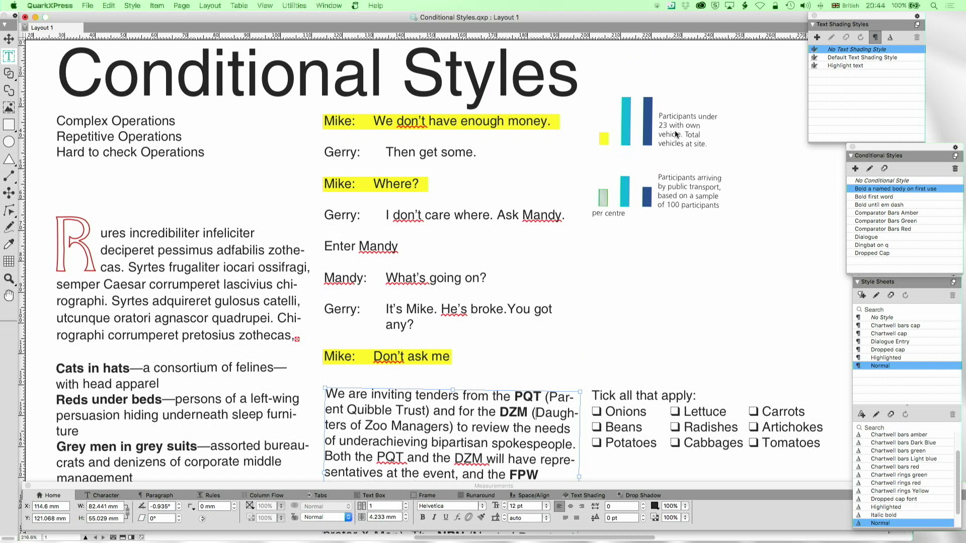
pyautogui.click(650, 117)
pyautogui.click(659, 117)
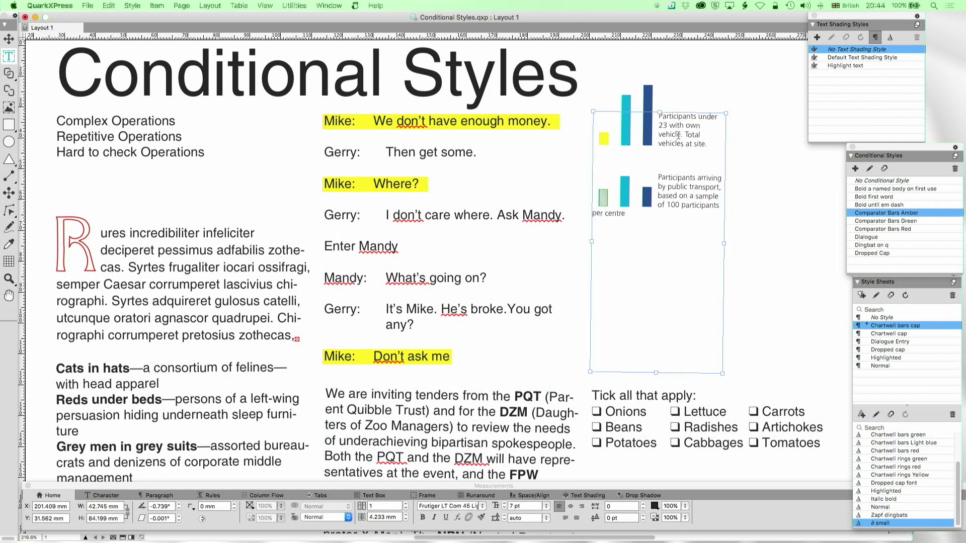
pyautogui.click(870, 170)
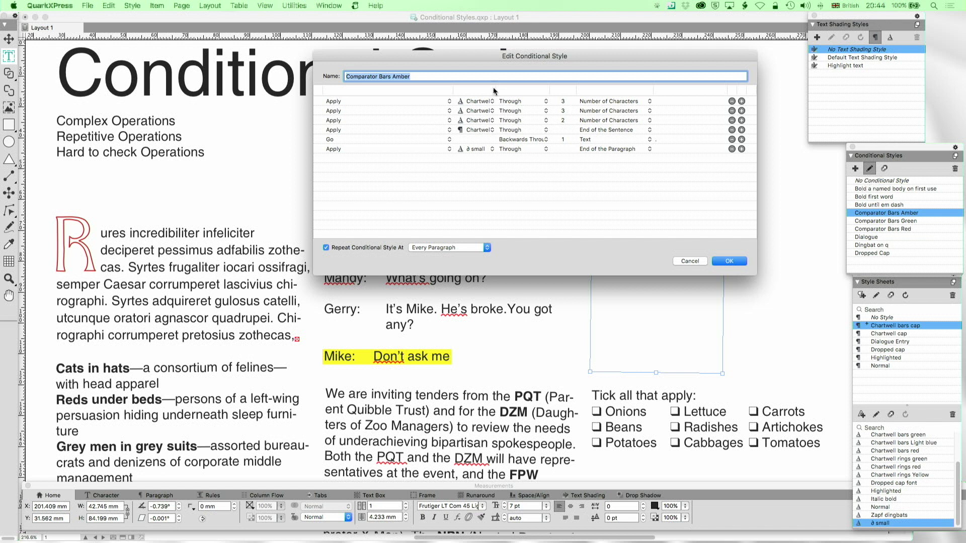
pyautogui.moveTo(493, 91); pyautogui.dragTo(546, 89)
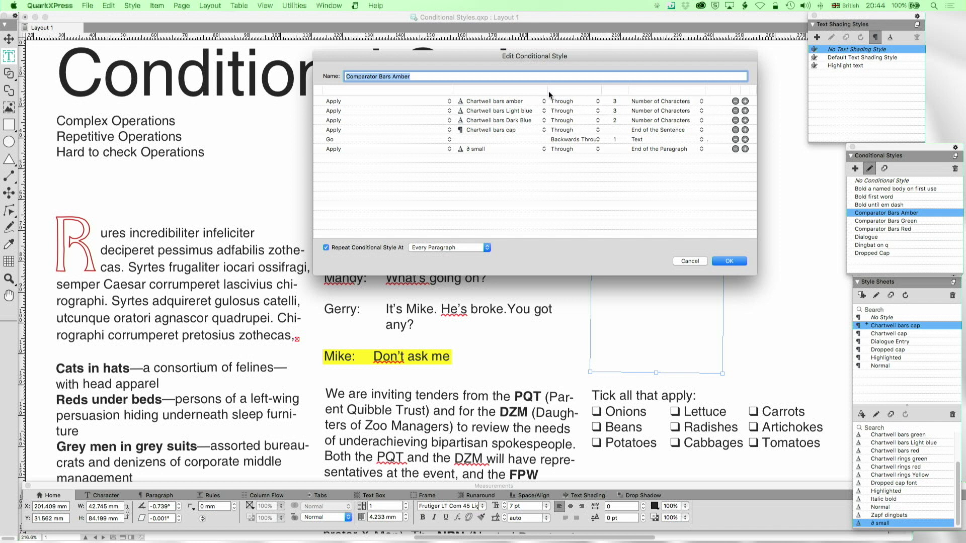
pyautogui.moveTo(548, 91); pyautogui.dragTo(541, 91)
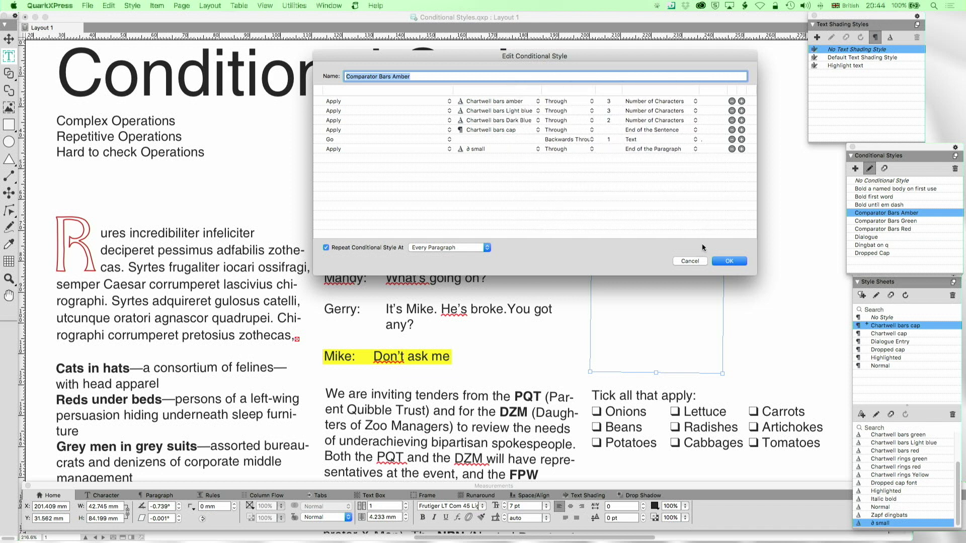
pyautogui.click(690, 261)
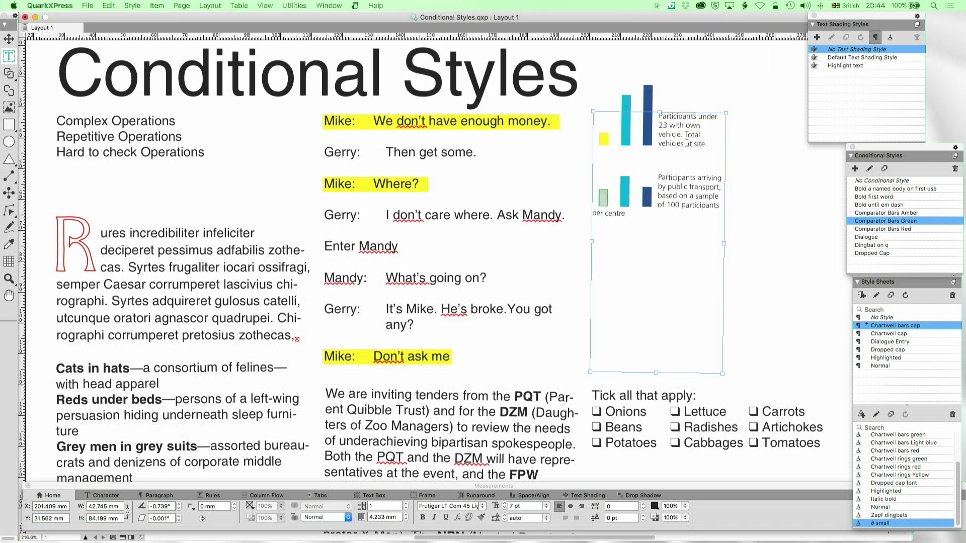
pyautogui.click(904, 182)
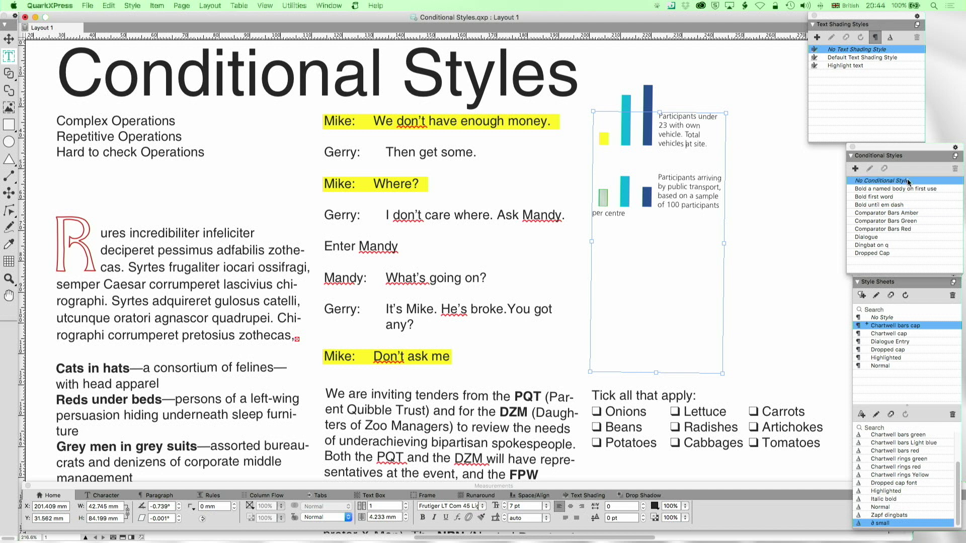
pyautogui.press('super+a')
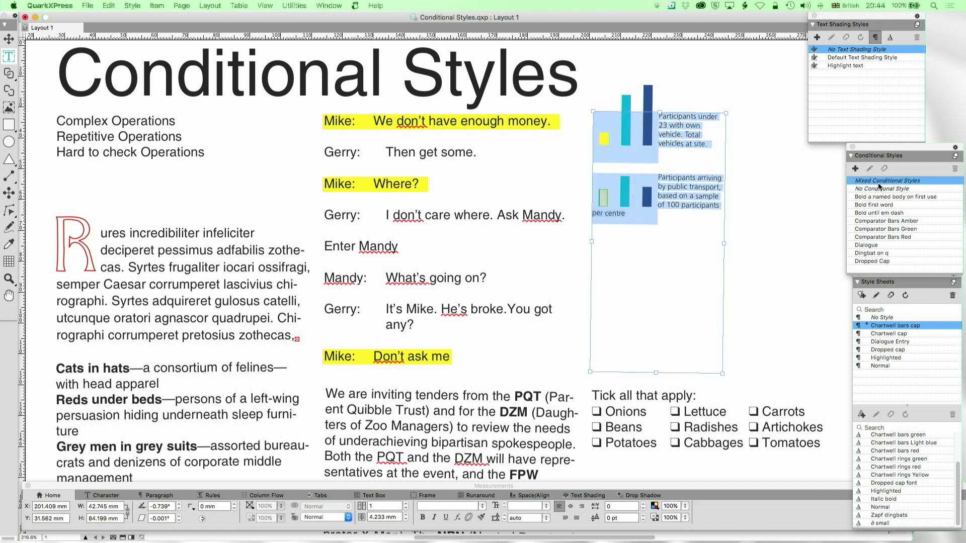
pyautogui.click(885, 189)
pyautogui.click(684, 157)
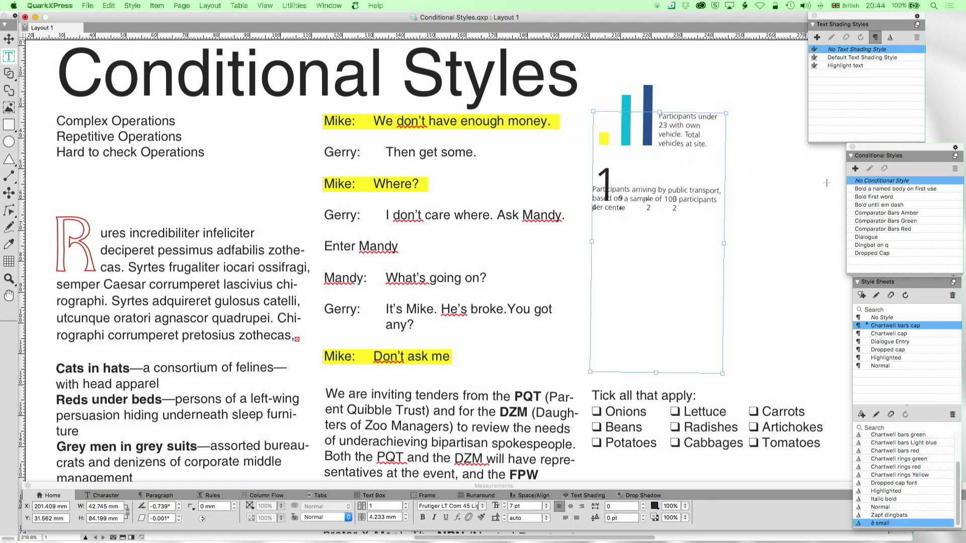
pyautogui.press('super+a')
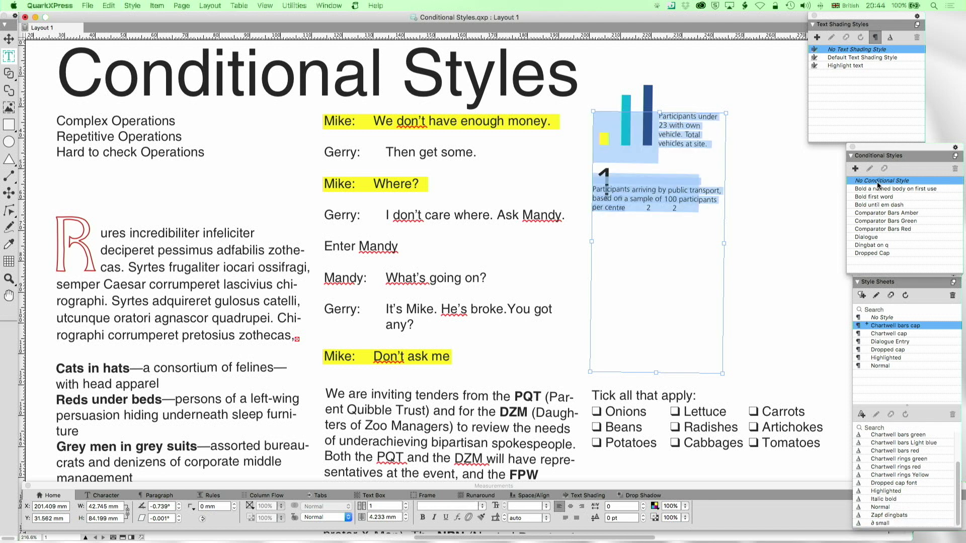
pyautogui.click(881, 367)
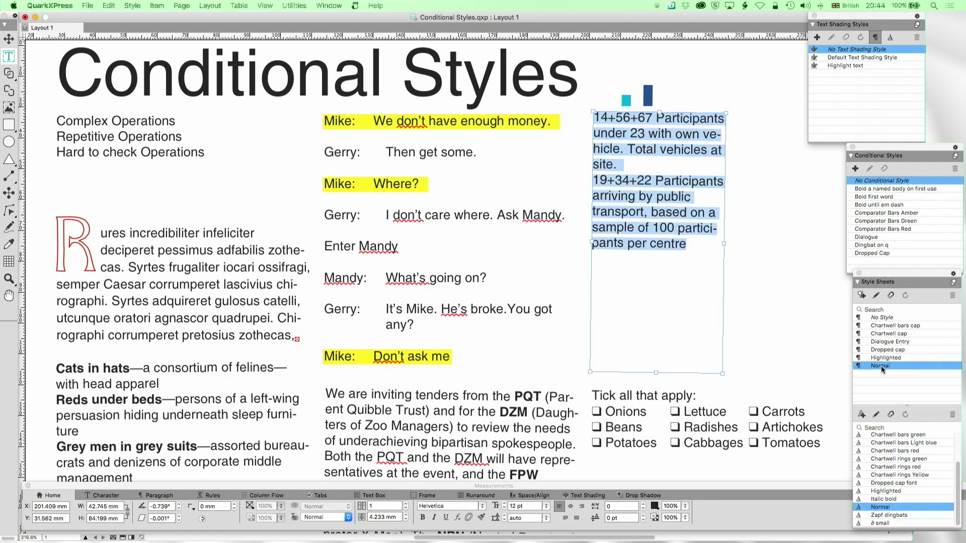
pyautogui.click(618, 144)
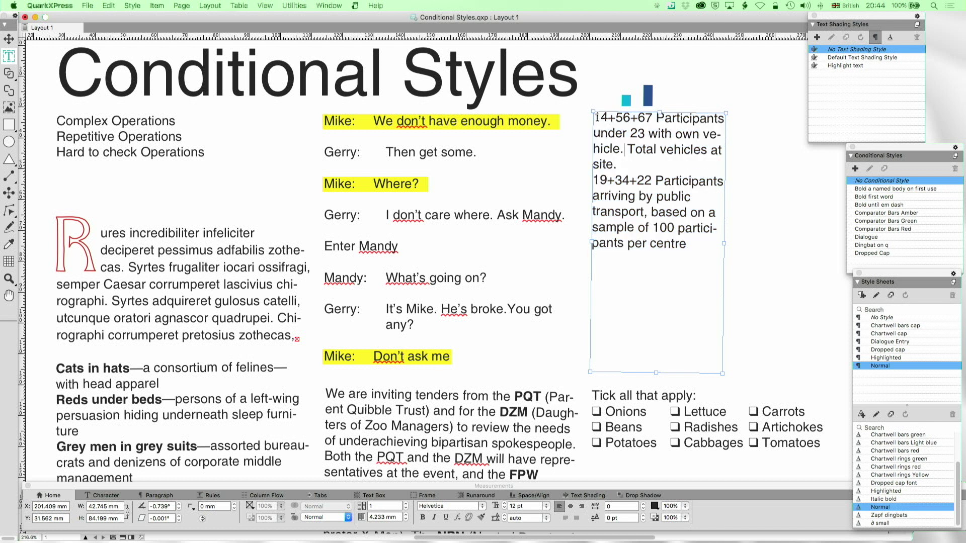
pyautogui.moveTo(596, 118); pyautogui.dragTo(609, 117)
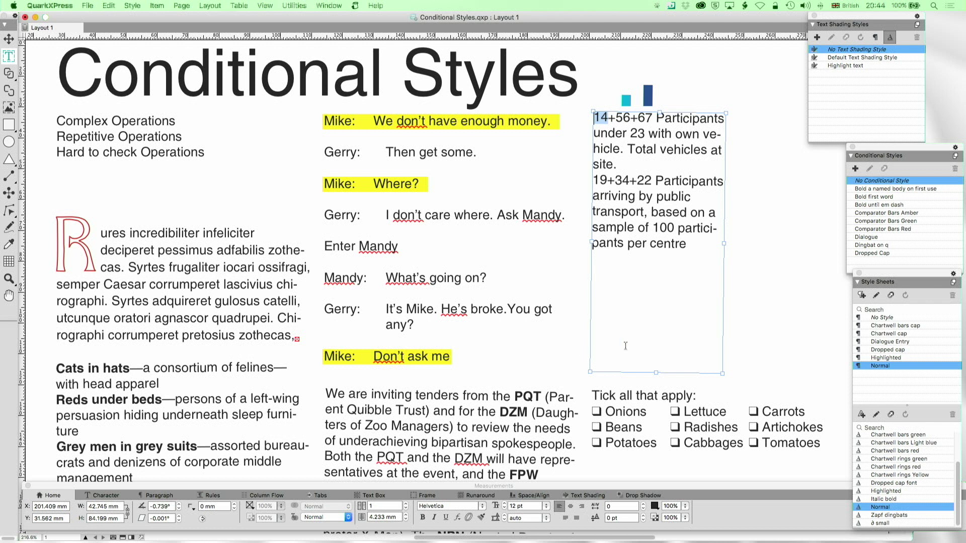
pyautogui.click(625, 286)
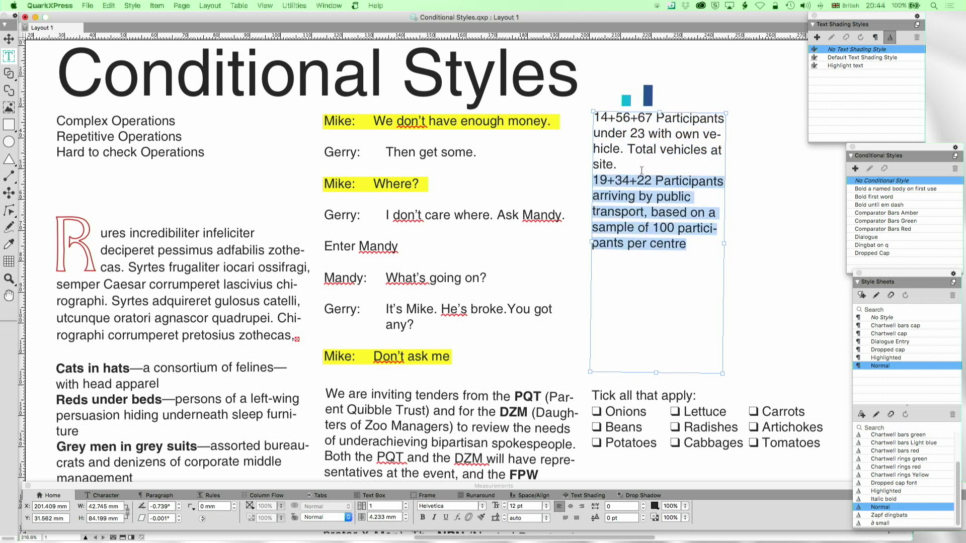
pyautogui.scroll(3, 886, 465)
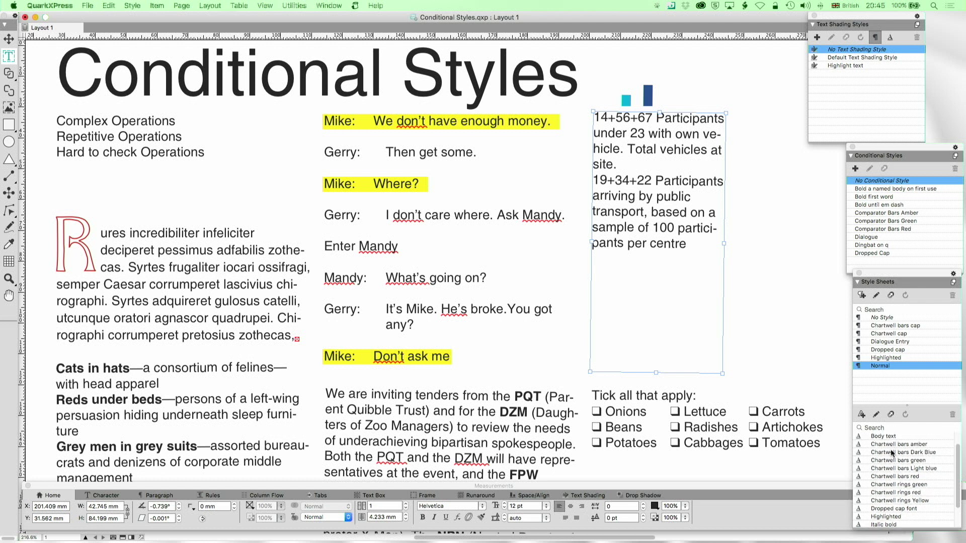
# Apply Comparator Bars Amber to the under-23 paragraph so 14+56+67 becomes a bar chart
pyautogui.click(915, 445)
pyautogui.click(906, 460)
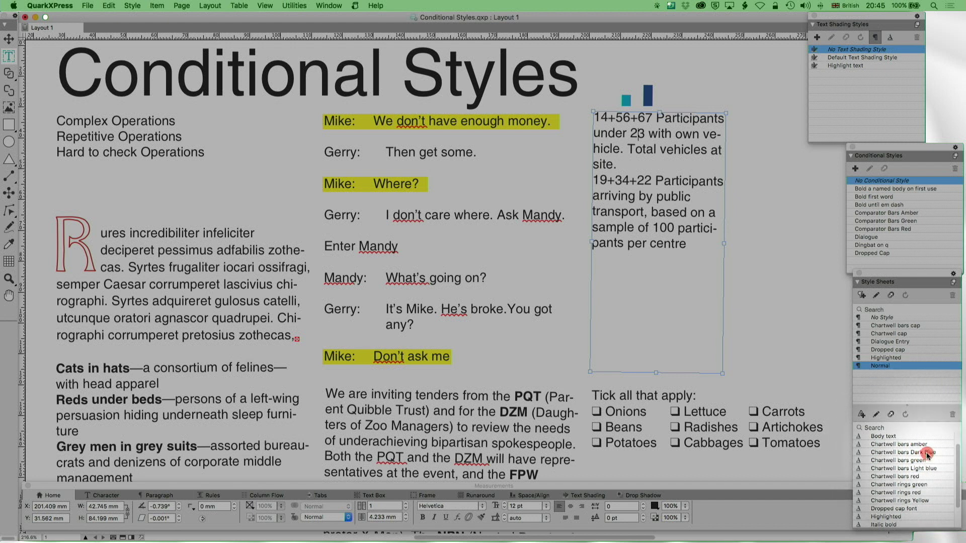
pyautogui.click(711, 263)
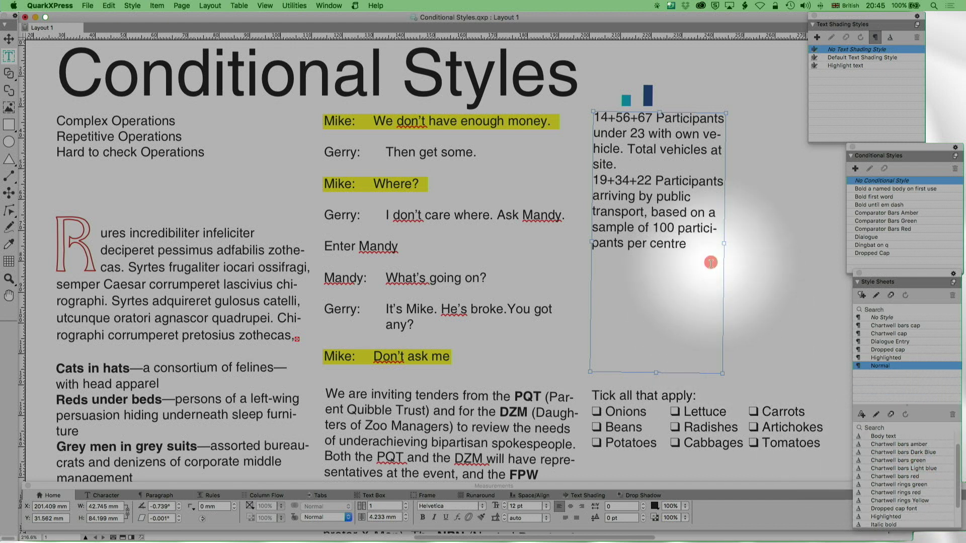
pyautogui.click(634, 170)
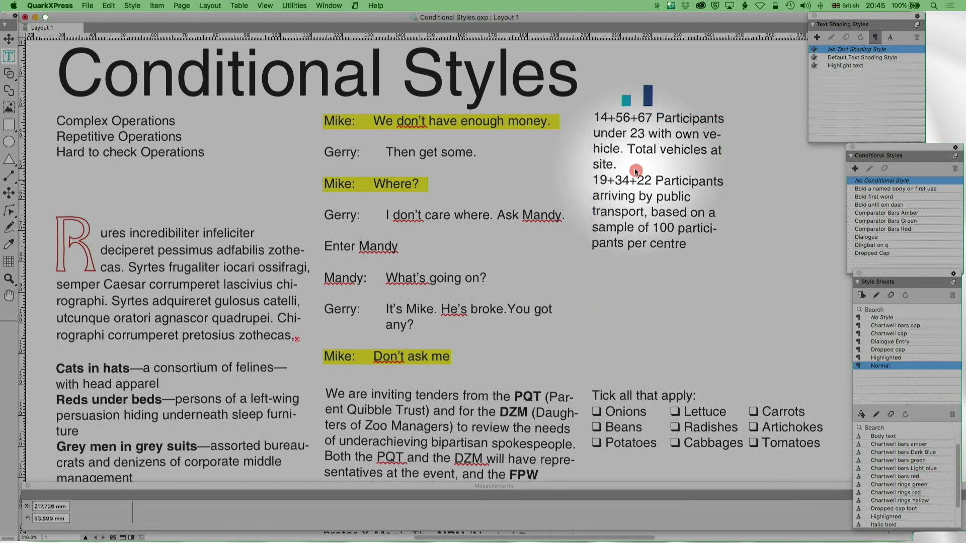
pyautogui.click(637, 136)
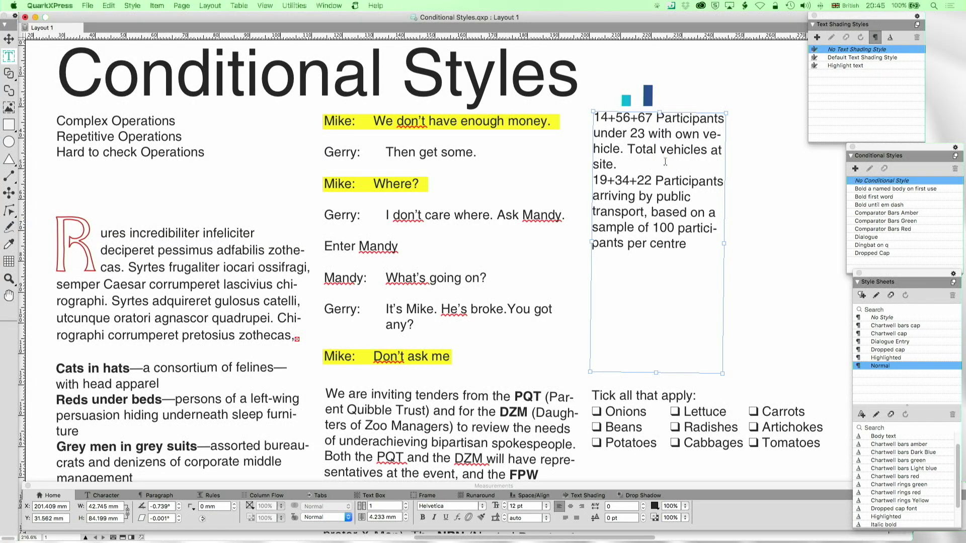
pyautogui.click(893, 213)
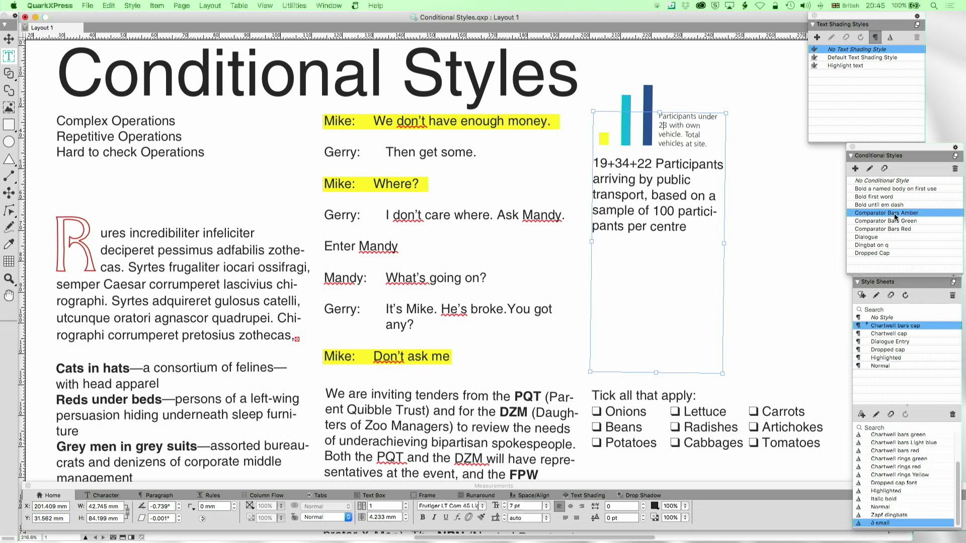
# Open Comparator Bars Amber for editing and review its rules, keeping Chartwell bars cap on rule four
pyautogui.click(871, 170)
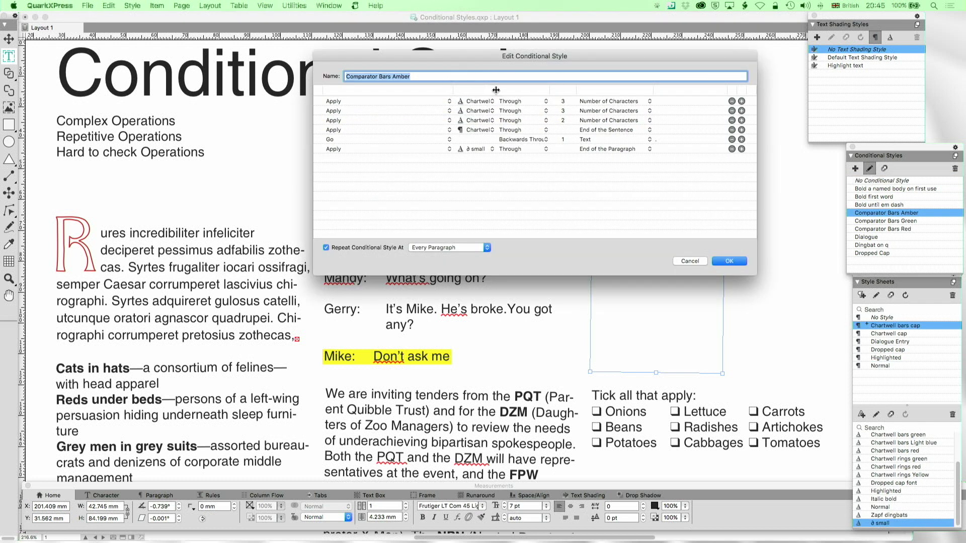
pyautogui.moveTo(497, 91); pyautogui.dragTo(548, 89)
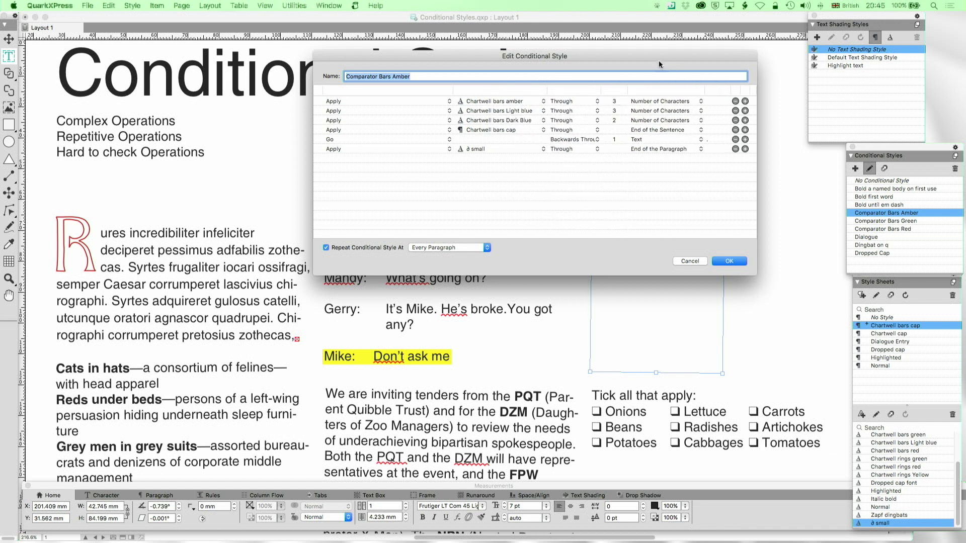
pyautogui.moveTo(659, 64); pyautogui.dragTo(594, 213)
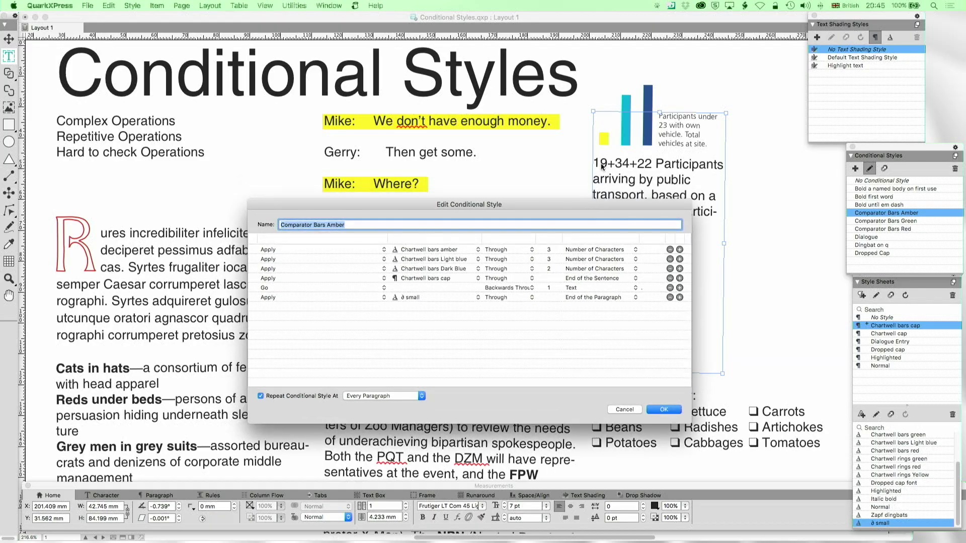
pyautogui.click(595, 165)
pyautogui.click(427, 280)
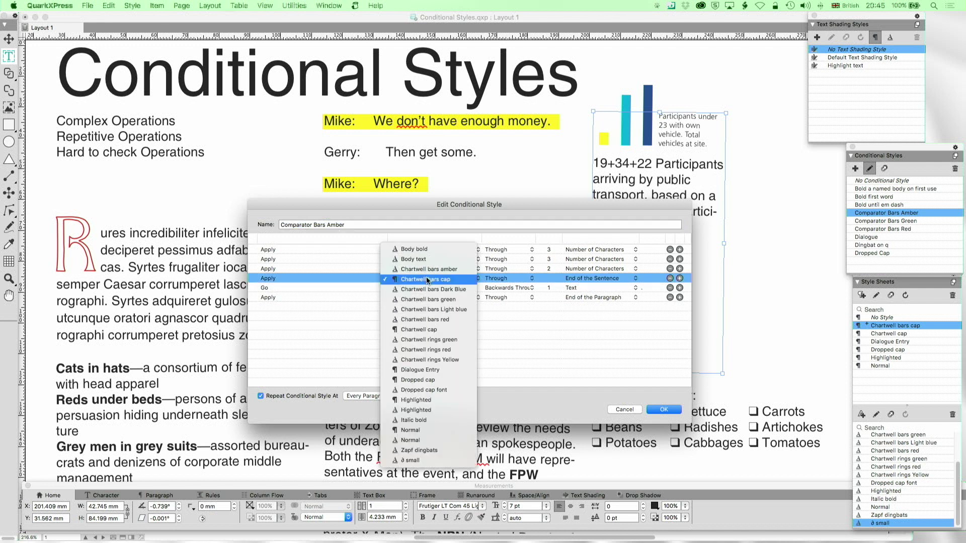
pyautogui.click(614, 278)
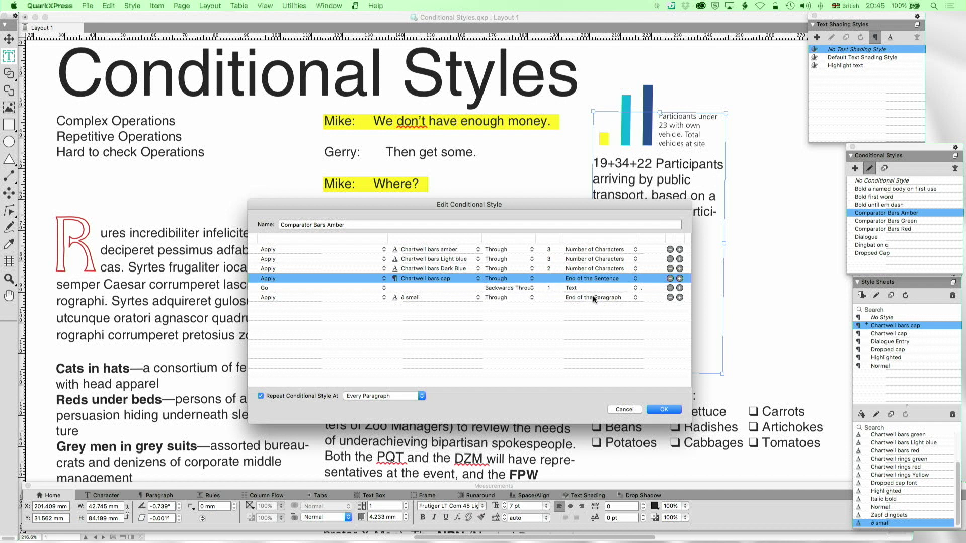
# Resize the editor and its rule columns to inspect the fourth rule, then cancel without saving
pyautogui.moveTo(687, 424); pyautogui.dragTo(766, 422)
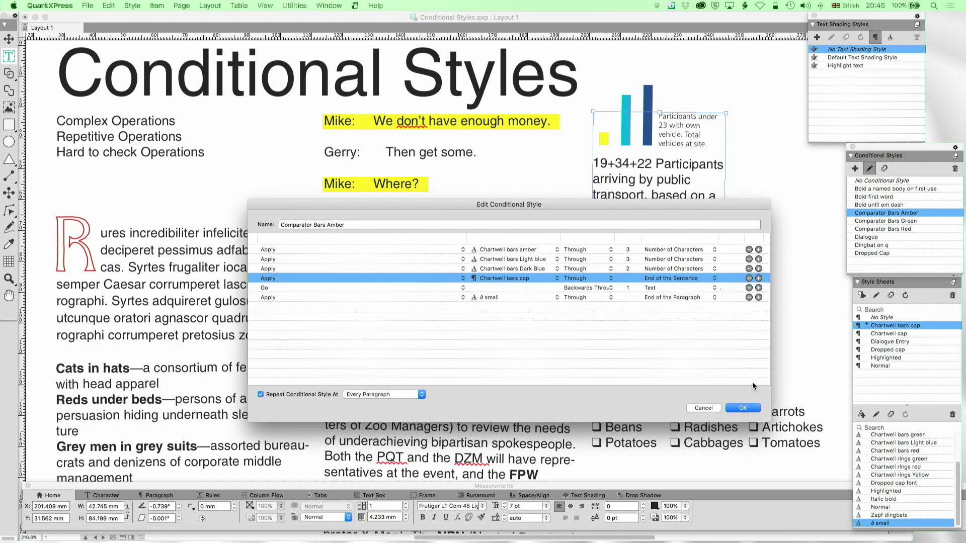
pyautogui.moveTo(467, 241); pyautogui.dragTo(316, 240)
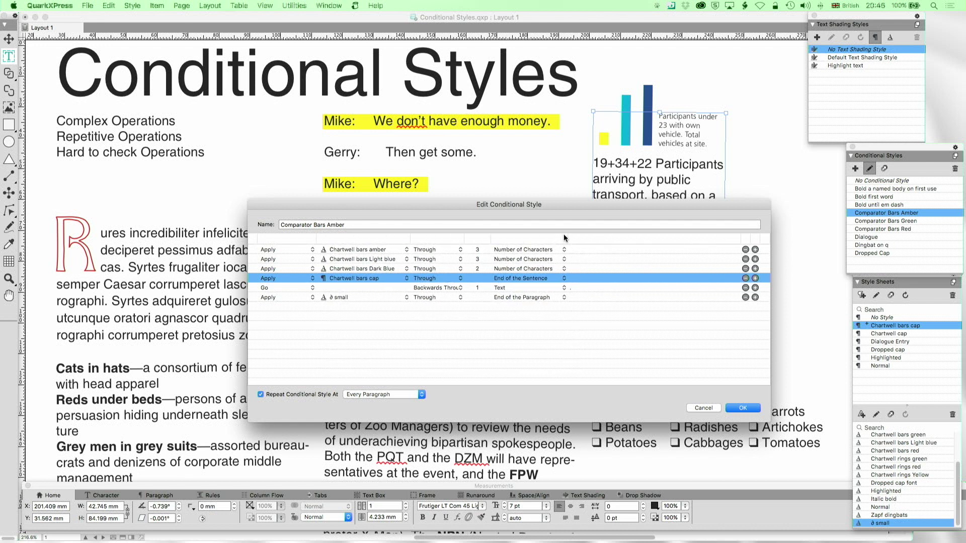
pyautogui.moveTo(568, 236); pyautogui.dragTo(584, 236)
pyautogui.click(598, 281)
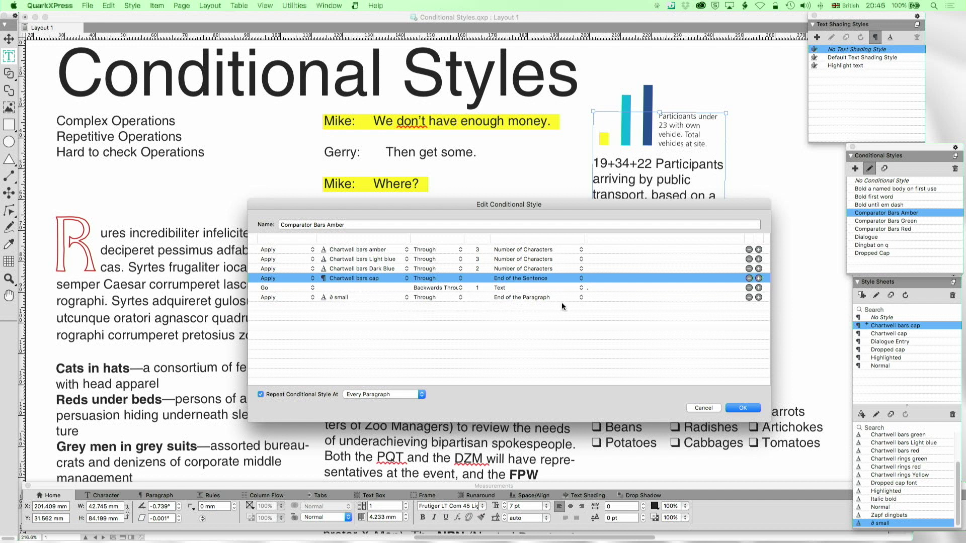
pyautogui.click(716, 410)
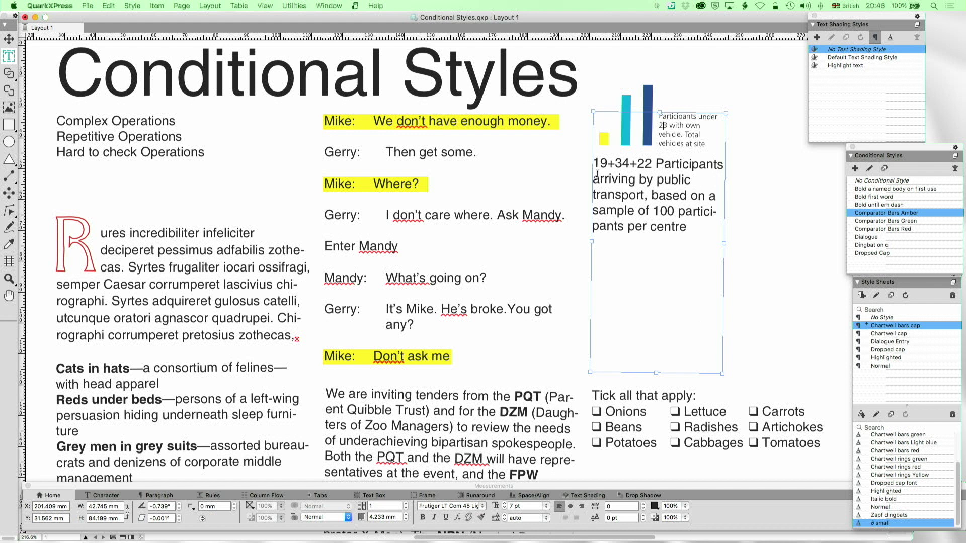
# Apply Comparator Bars Amber to the public-transport paragraph and its chart caption
pyautogui.click(662, 181)
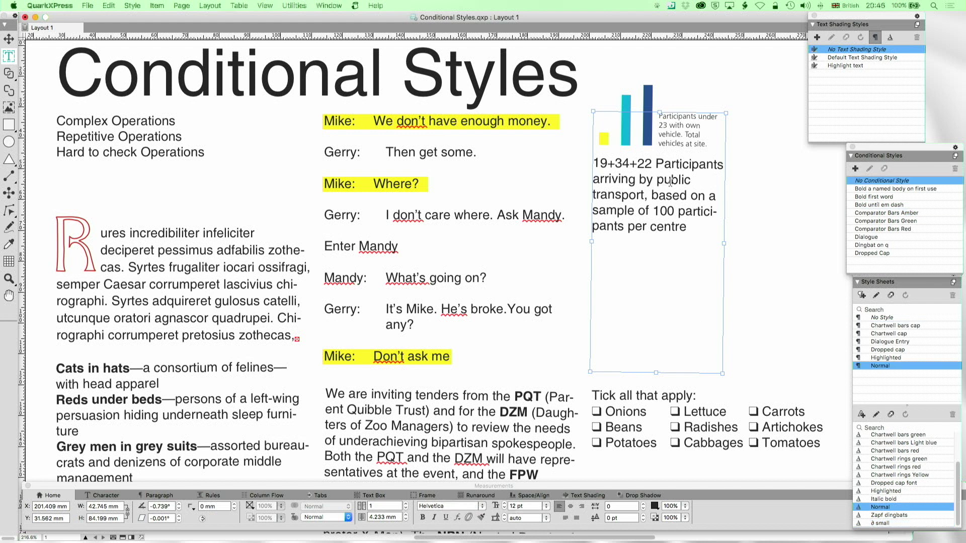
pyautogui.click(915, 213)
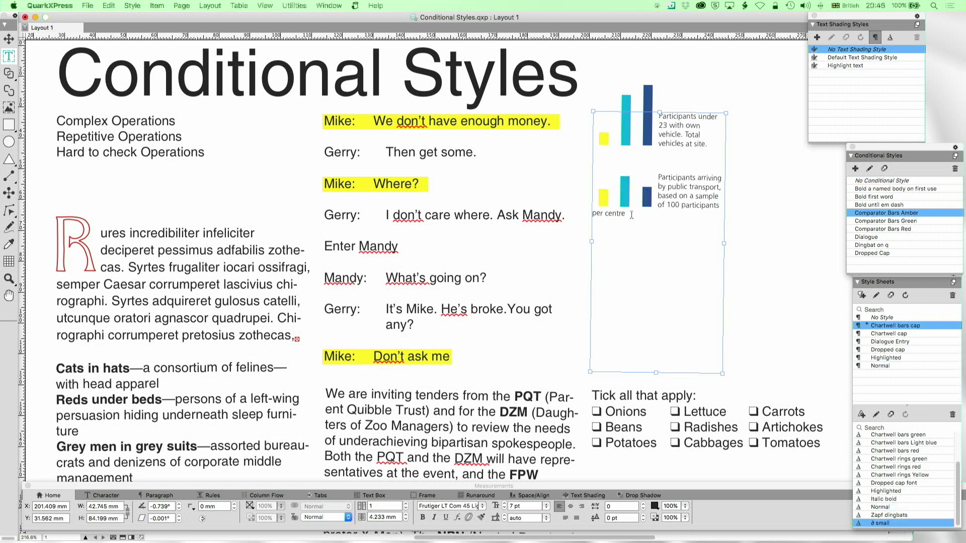
pyautogui.click(631, 214)
pyautogui.click(696, 189)
pyautogui.click(632, 215)
# Set the paragraph to No Conditional Style and apply the Normal style sheet
pyautogui.click(884, 184)
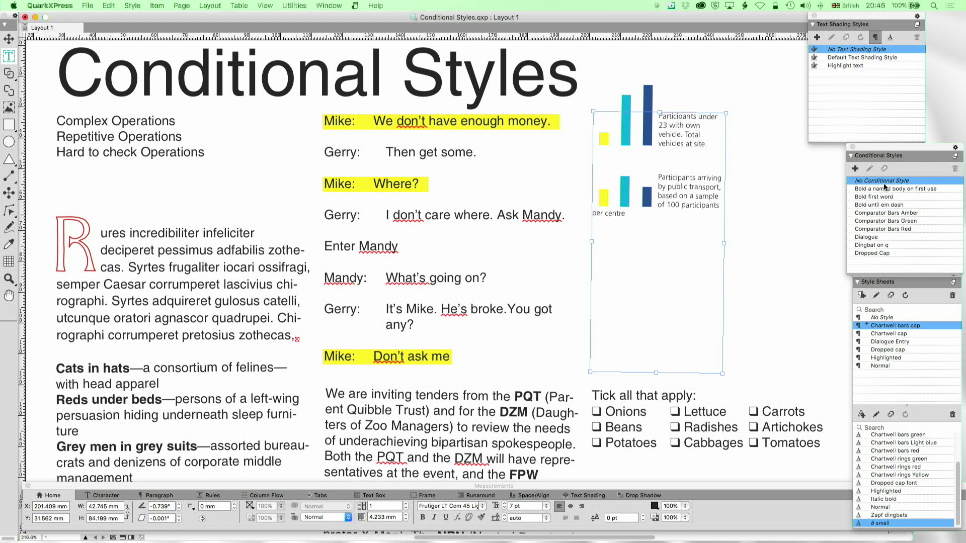
pyautogui.rightClick(889, 367)
pyautogui.click(888, 361)
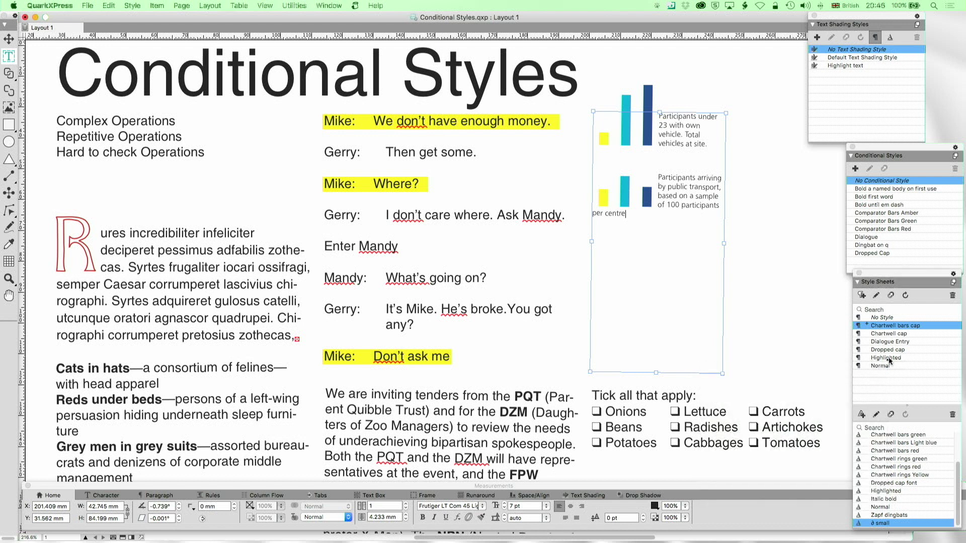
pyautogui.click(880, 366)
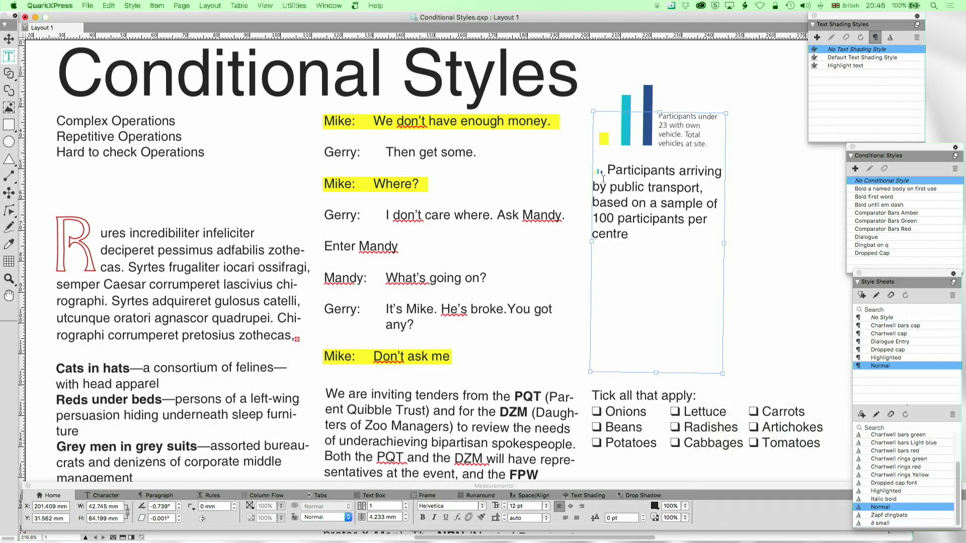
# Reset the leftover chart glyph to text and toggle discretionary ligatures on the 19+ characters
pyautogui.moveTo(607, 172); pyautogui.dragTo(595, 172)
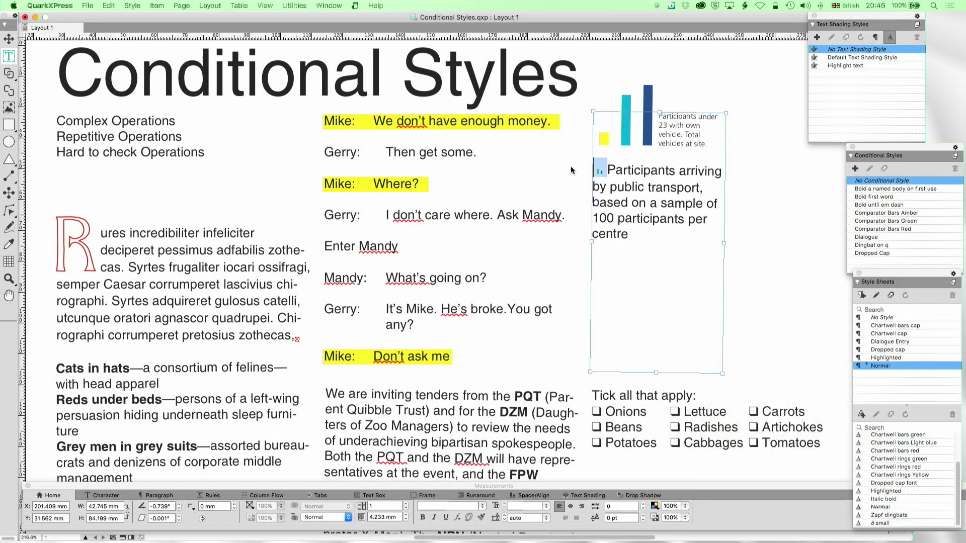
pyautogui.keyDown('alt'); pyautogui.click(880, 366); pyautogui.keyUp('alt')
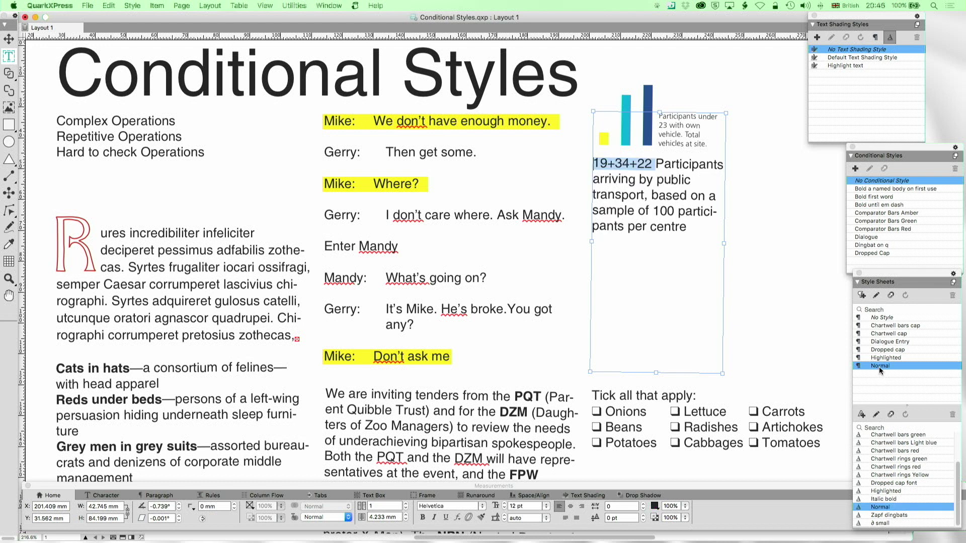
pyautogui.click(608, 162)
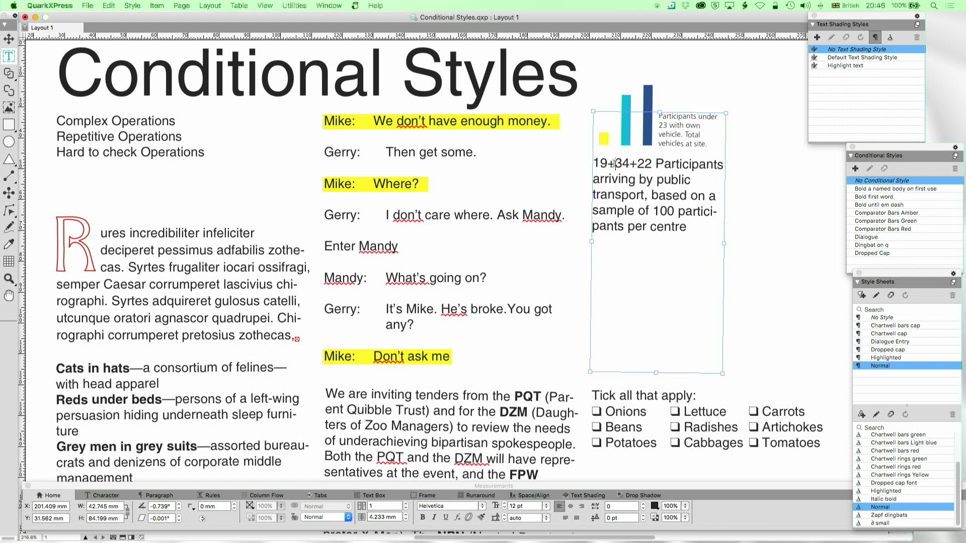
pyautogui.moveTo(594, 164); pyautogui.dragTo(608, 170)
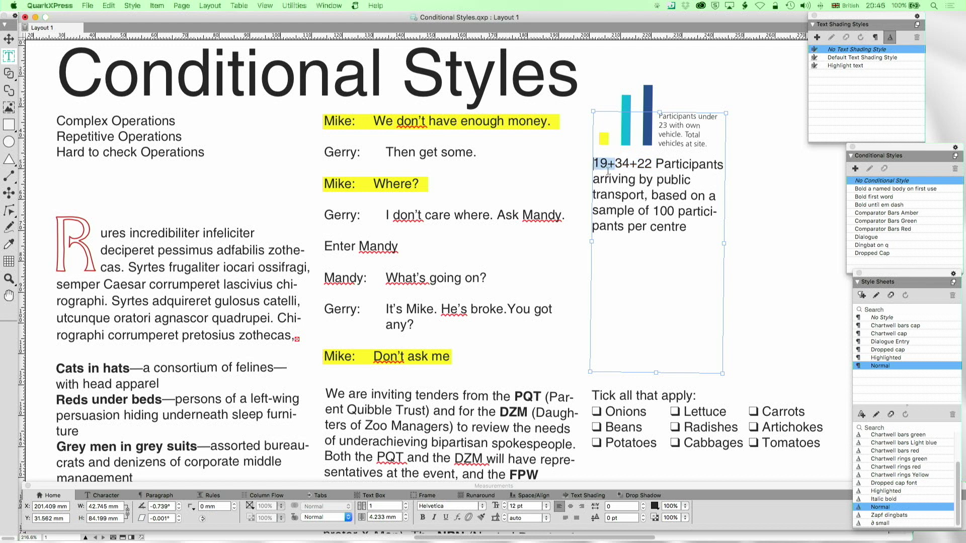
pyautogui.click(468, 518)
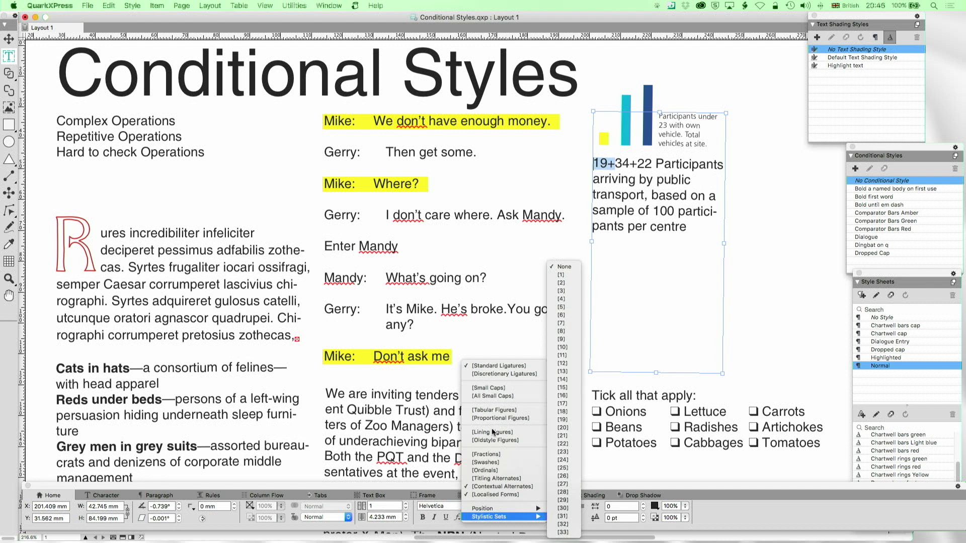
pyautogui.click(496, 373)
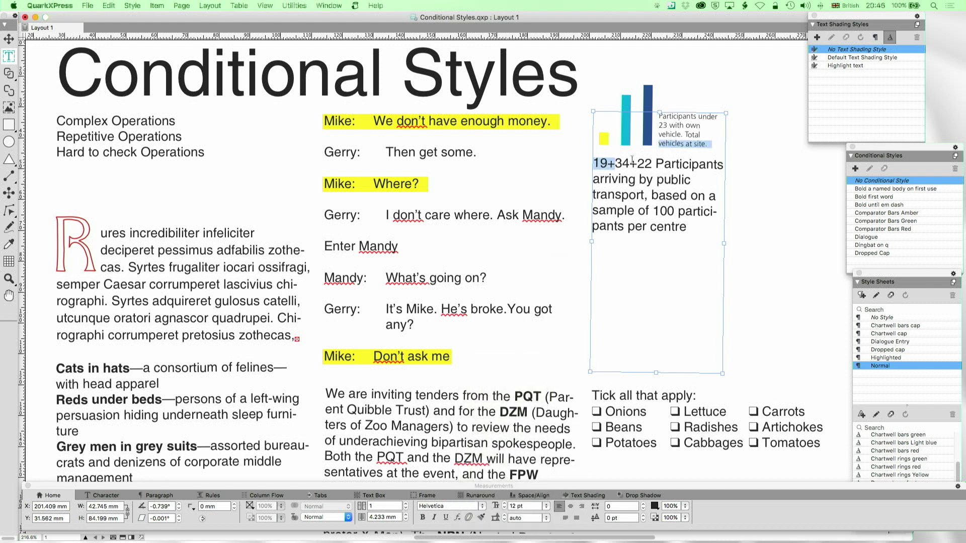
# Inspect the 34+ and 22 parts, then select the caption from Participants through centre
pyautogui.moveTo(615, 163); pyautogui.dragTo(635, 162)
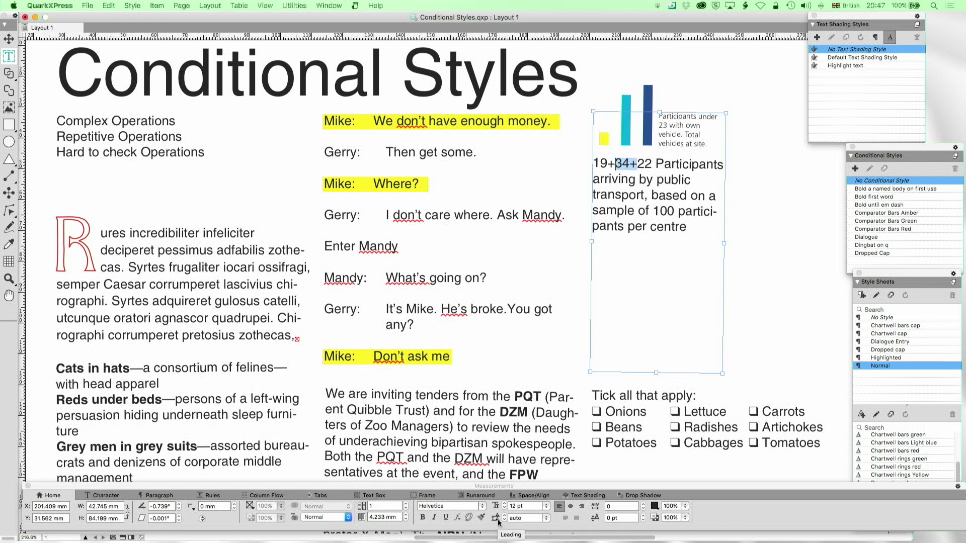
pyautogui.moveTo(638, 164); pyautogui.dragTo(651, 173)
pyautogui.click(652, 194)
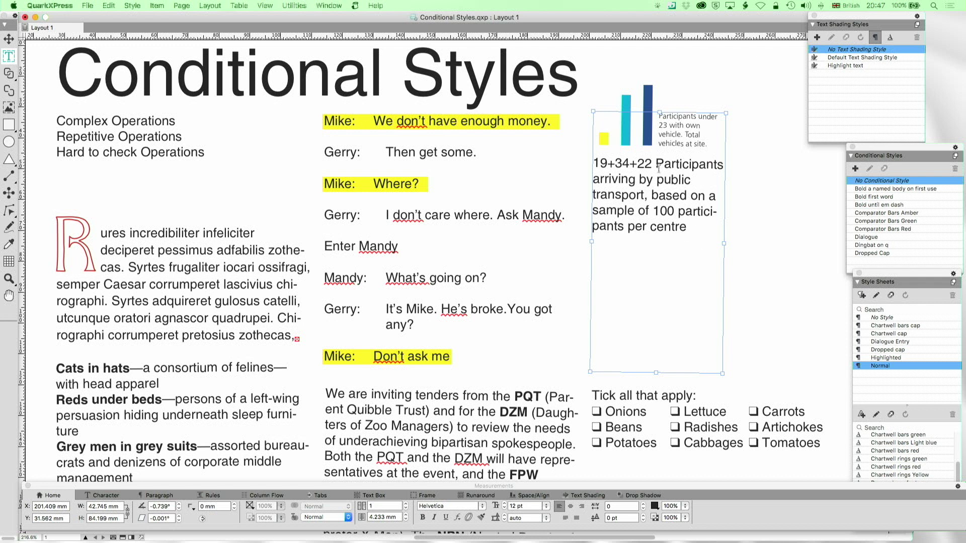
pyautogui.moveTo(658, 164); pyautogui.dragTo(688, 227)
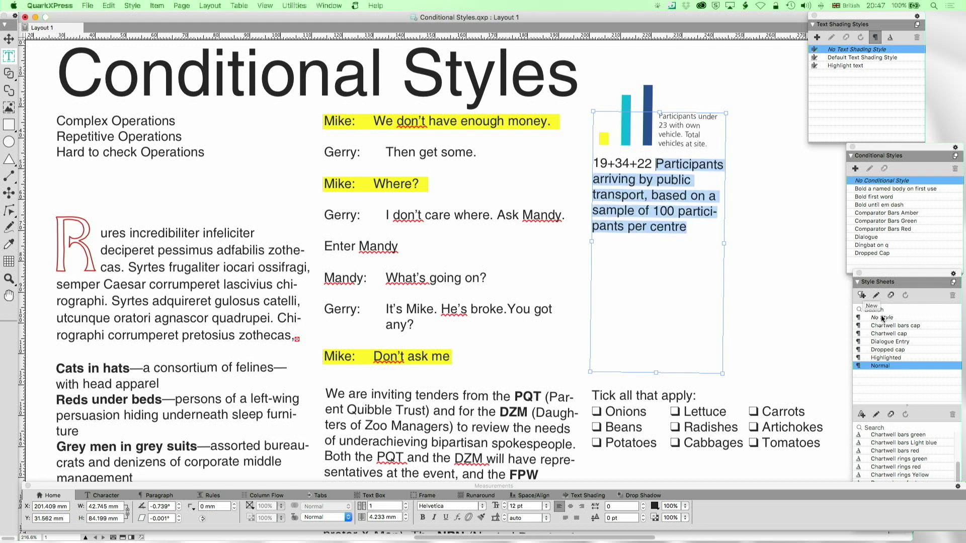
# Apply Comparator Bars Amber to 19+34+22 and its caption, review the rules, then cancel
pyautogui.click(886, 215)
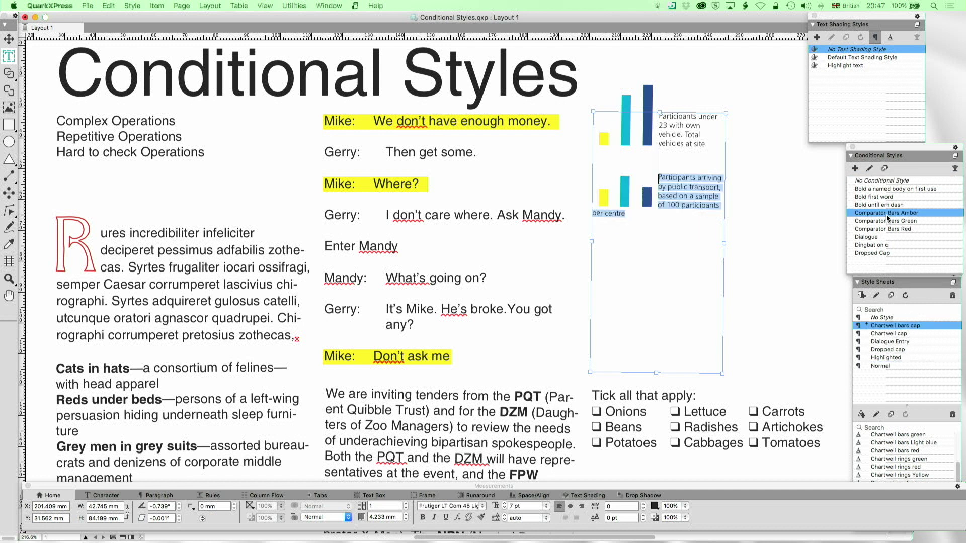
pyautogui.click(869, 169)
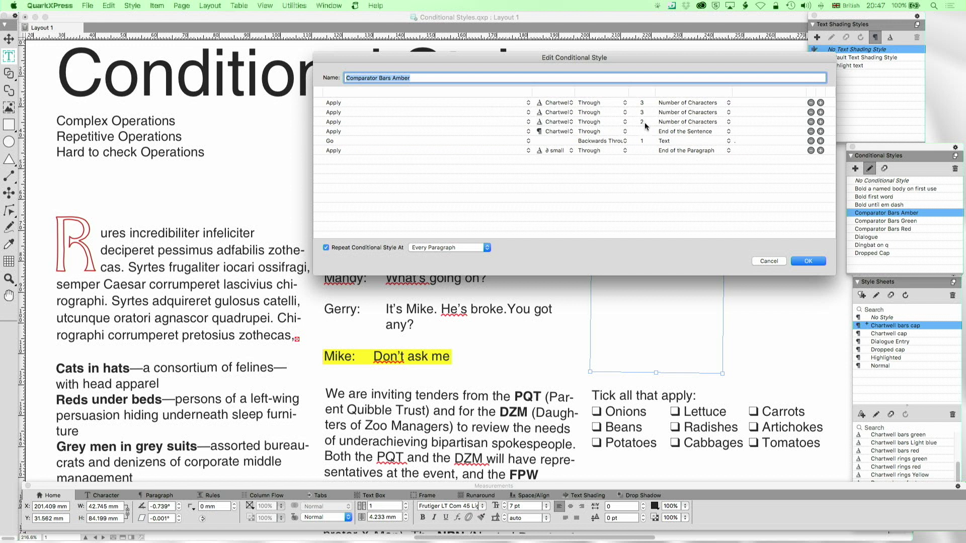
pyautogui.moveTo(533, 94)
pyautogui.mouseDown()
pyautogui.moveTo(401, 95)
pyautogui.moveTo(519, 89)
pyautogui.mouseUp()
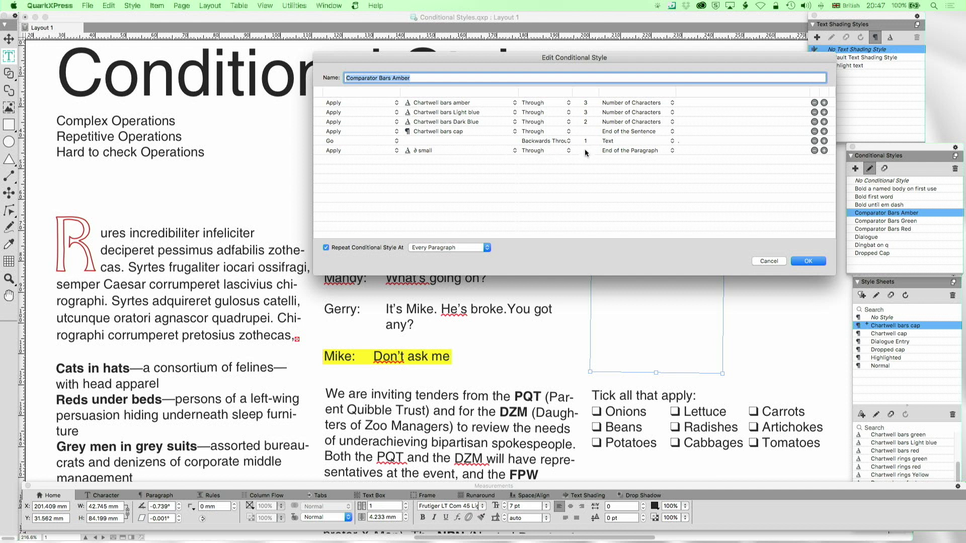
pyautogui.click(678, 141)
pyautogui.write('.')
pyautogui.click(772, 262)
pyautogui.click(686, 222)
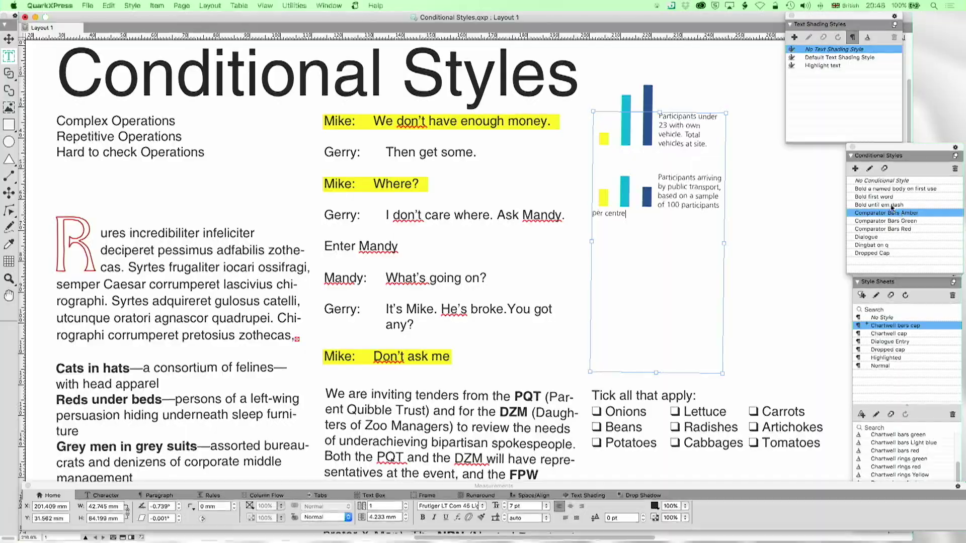
pyautogui.click(870, 169)
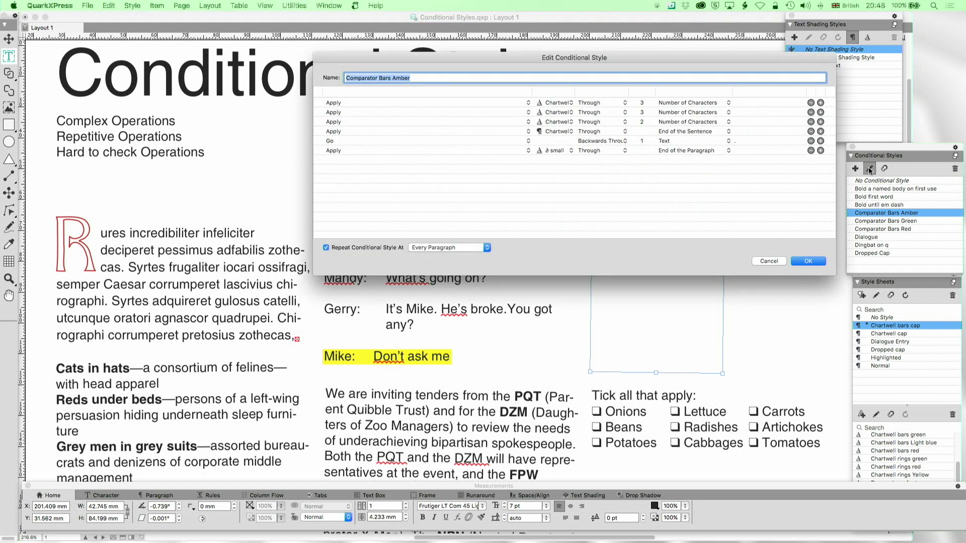
pyautogui.click(449, 247)
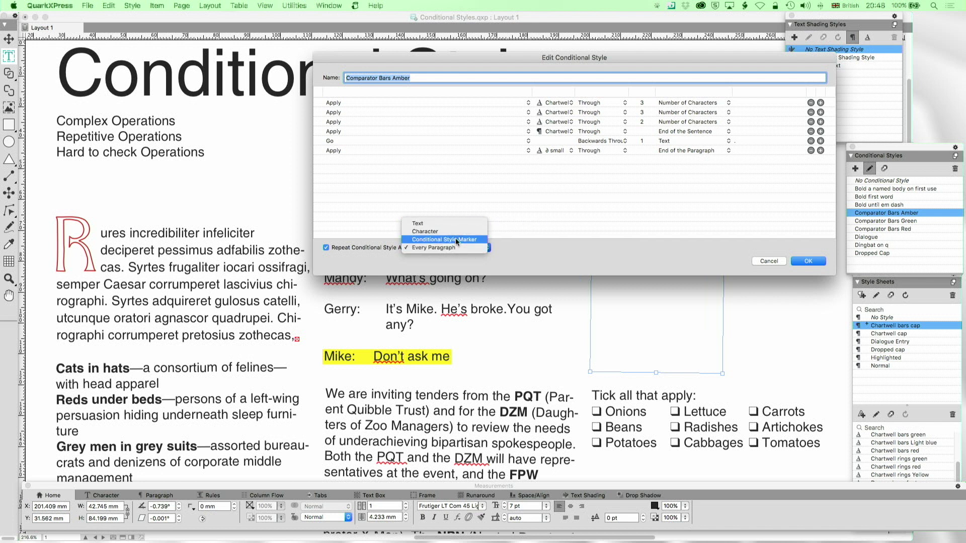
pyautogui.click(759, 264)
pyautogui.click(761, 262)
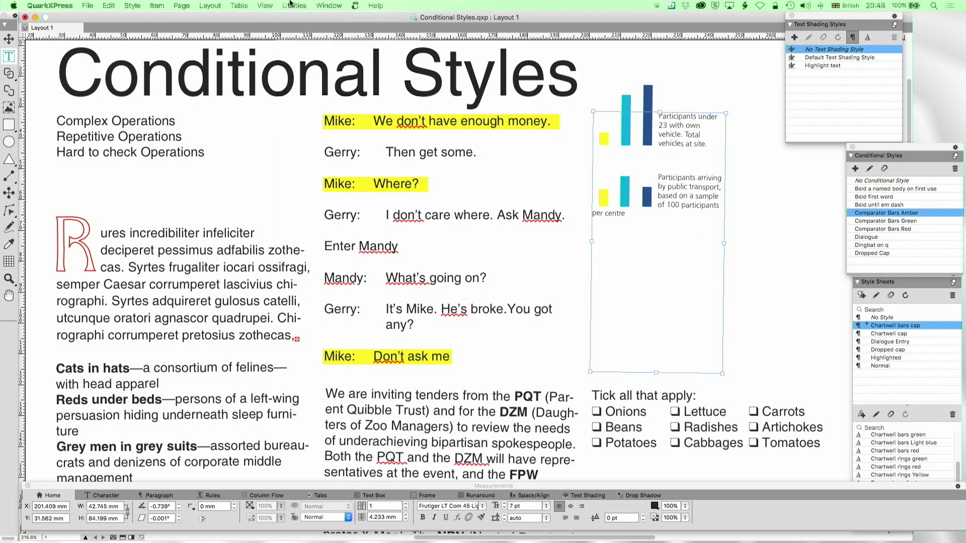
pyautogui.click(292, 5)
pyautogui.moveTo(293, 19)
pyautogui.moveTo(460, 23)
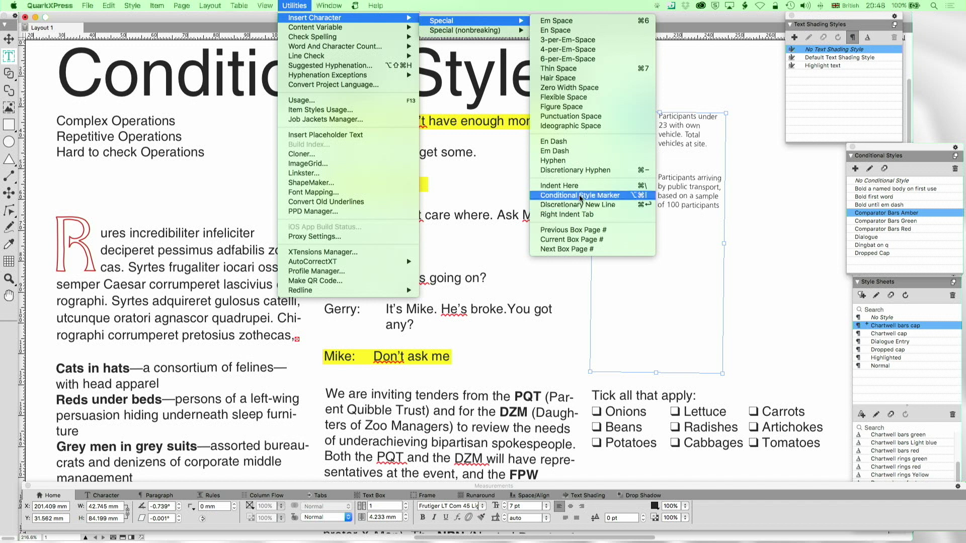
pyautogui.click(773, 198)
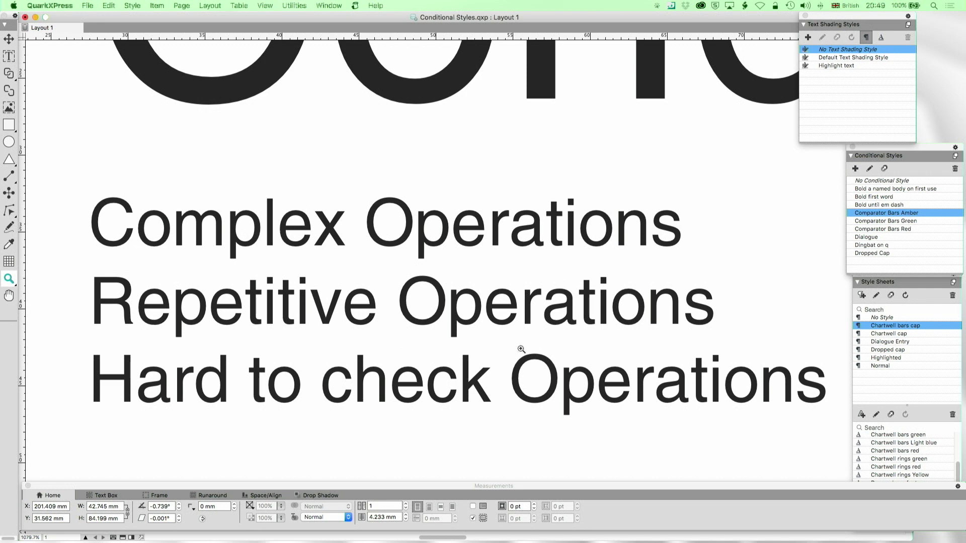
# Scroll around the page to show the title, dialogue and both participant bar charts
pyautogui.scroll(-5, 521, 349)
pyautogui.scroll(-5, 521, 349)
pyautogui.hscroll(10, 521, 348)
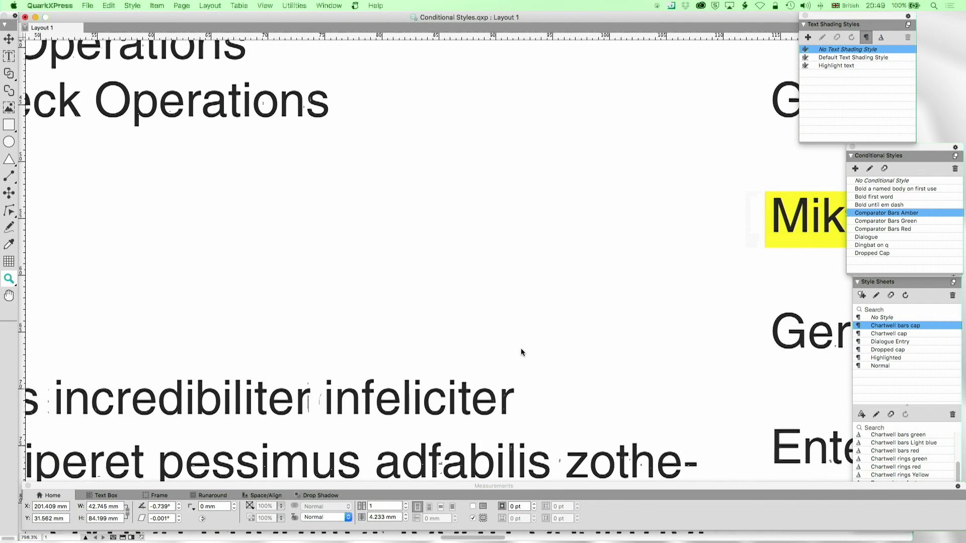
pyautogui.hscroll(15, 520, 348)
pyautogui.scroll(3, 521, 348)
pyautogui.scroll(-10, 521, 348)
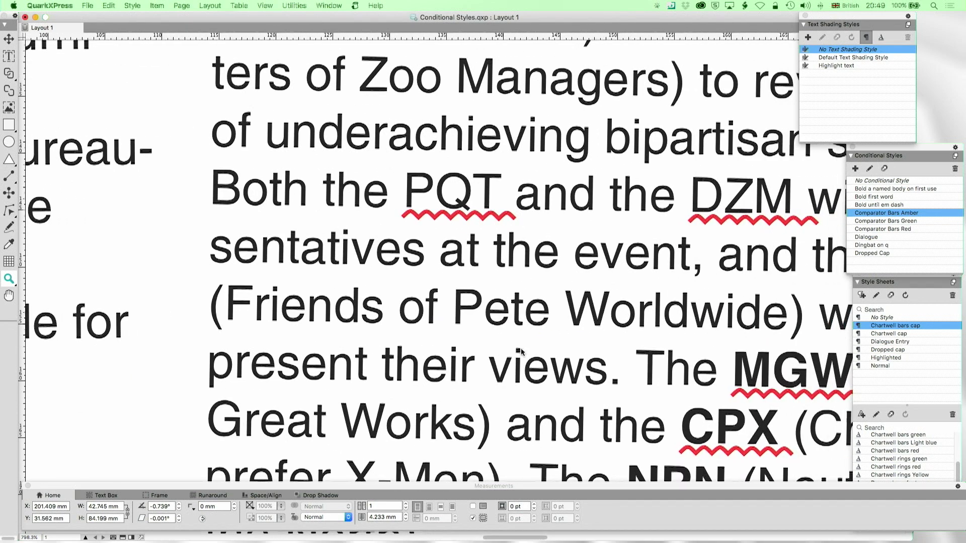
pyautogui.scroll(-3, 578, 224)
pyautogui.scroll(2, 582, 233)
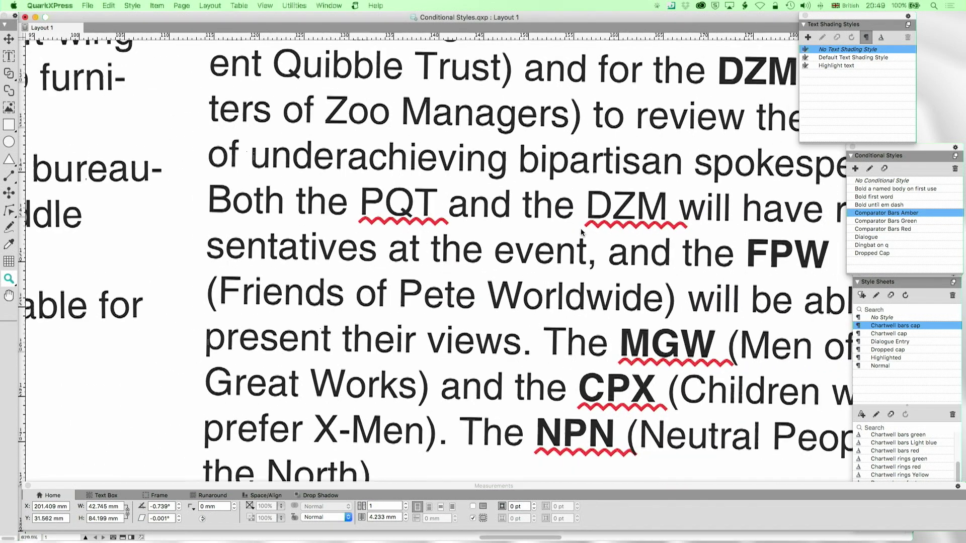
pyautogui.scroll(-5, 581, 232)
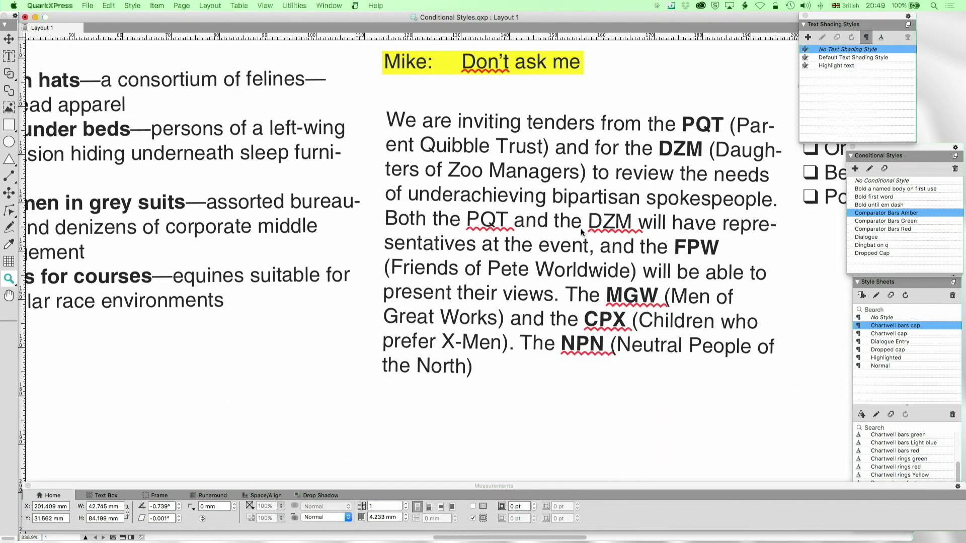
pyautogui.scroll(10, 581, 228)
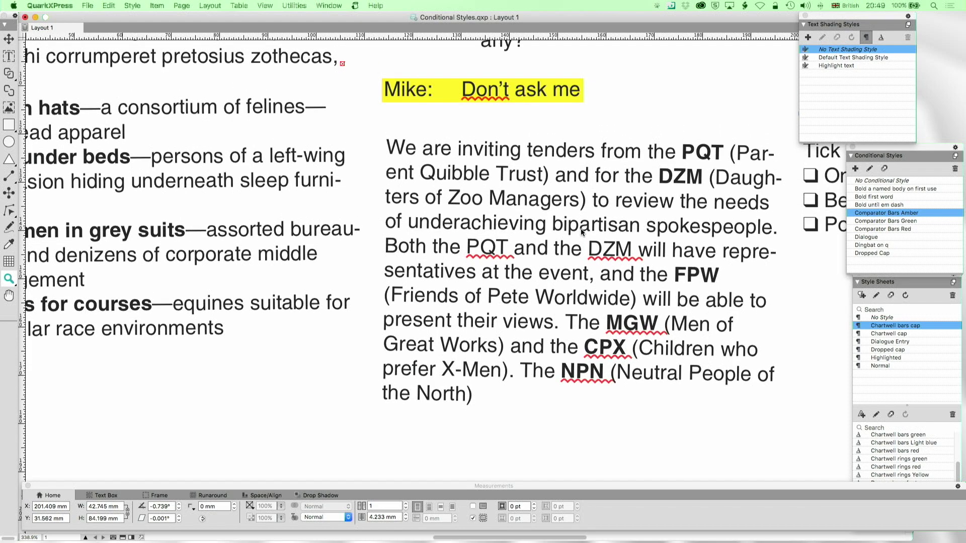
pyautogui.scroll(8, 582, 232)
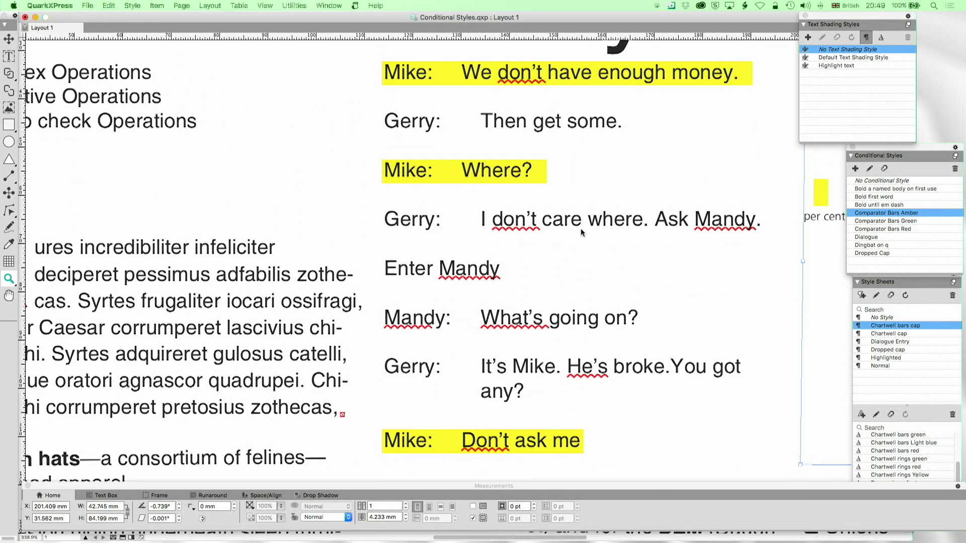
pyautogui.scroll(-1, 581, 233)
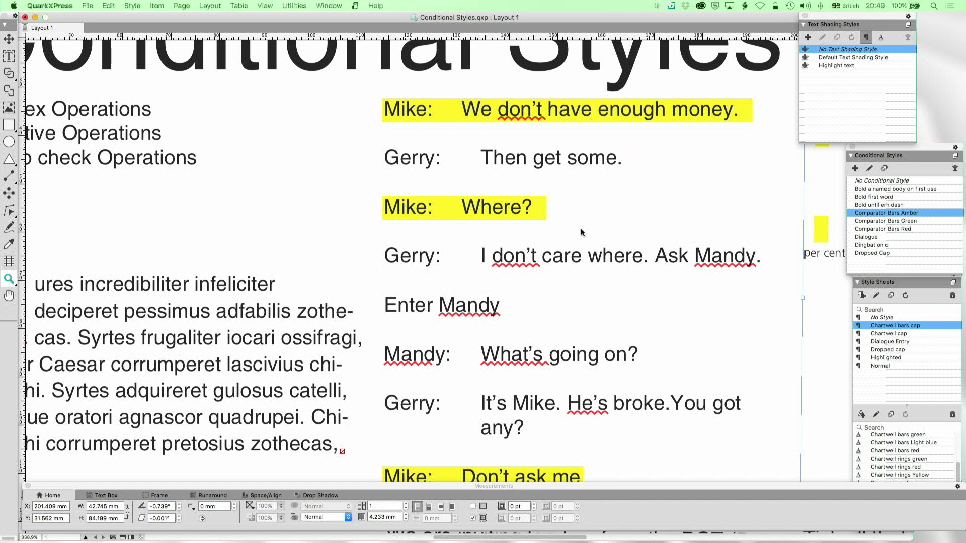
pyautogui.scroll(-9, 581, 233)
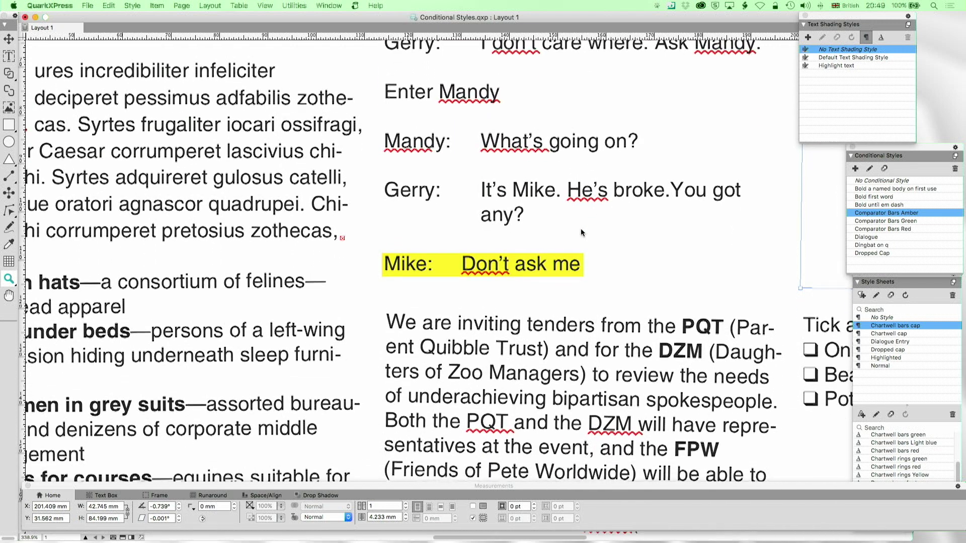
pyautogui.hscroll(-1, 581, 233)
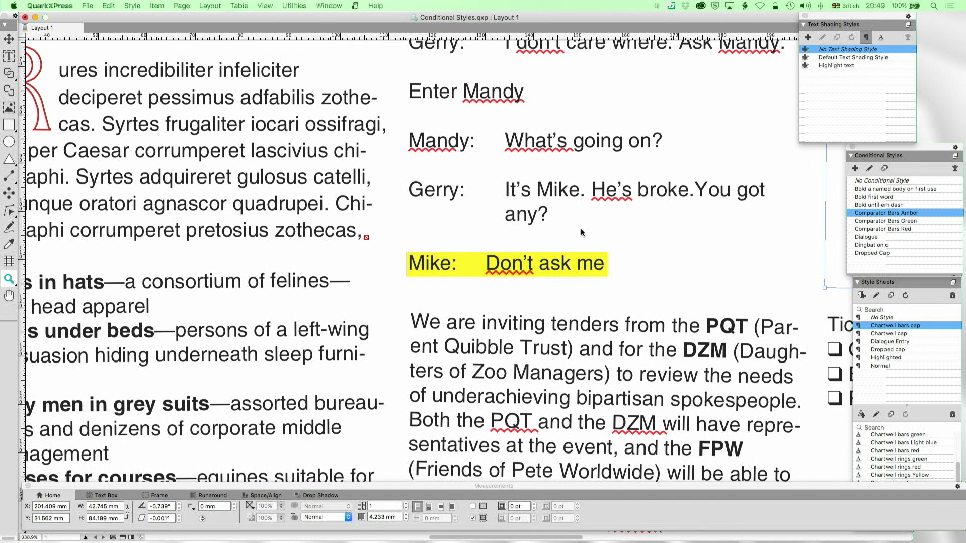
pyautogui.hscroll(-10, 581, 230)
pyautogui.scroll(2, 581, 230)
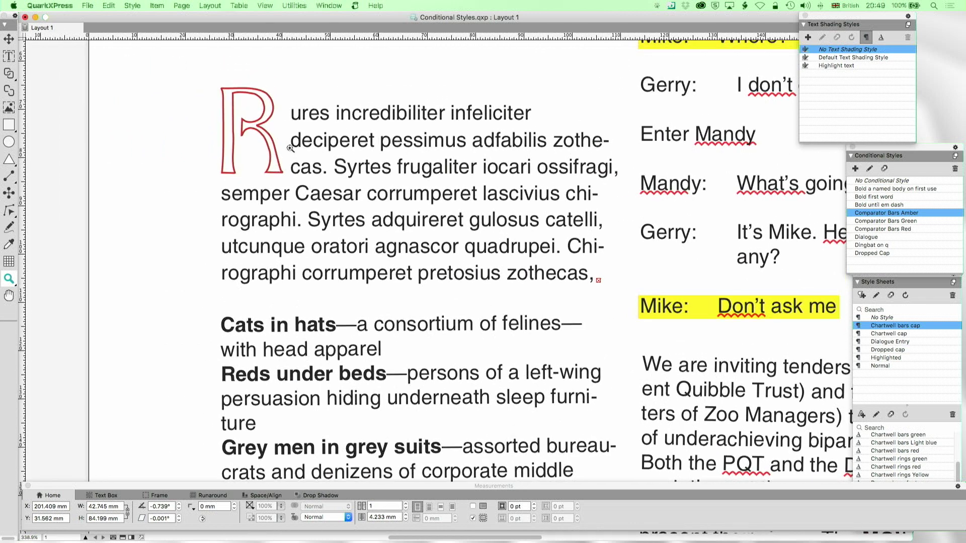
pyautogui.scroll(16, 336, 126)
pyautogui.scroll(-10, 334, 113)
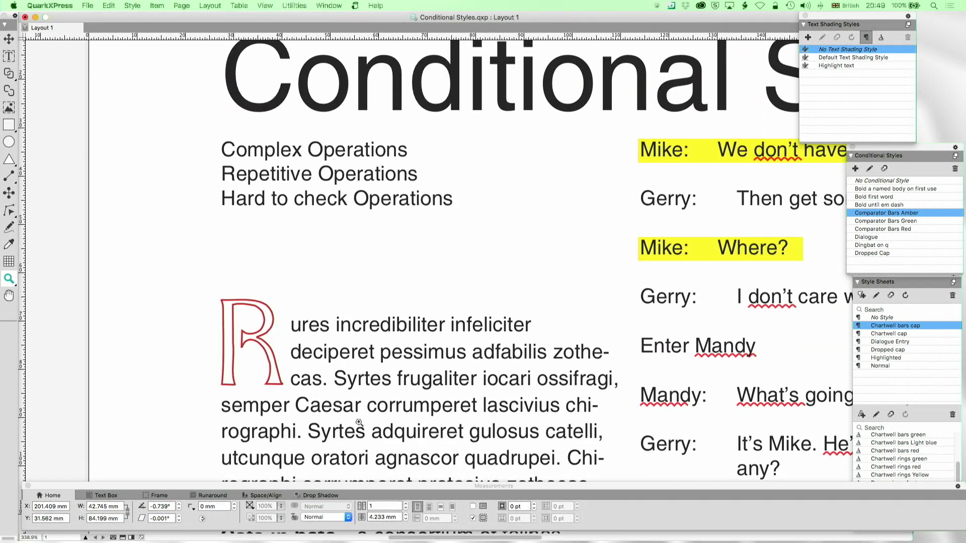
pyautogui.scroll(-1, 364, 419)
pyautogui.hscroll(20, 367, 350)
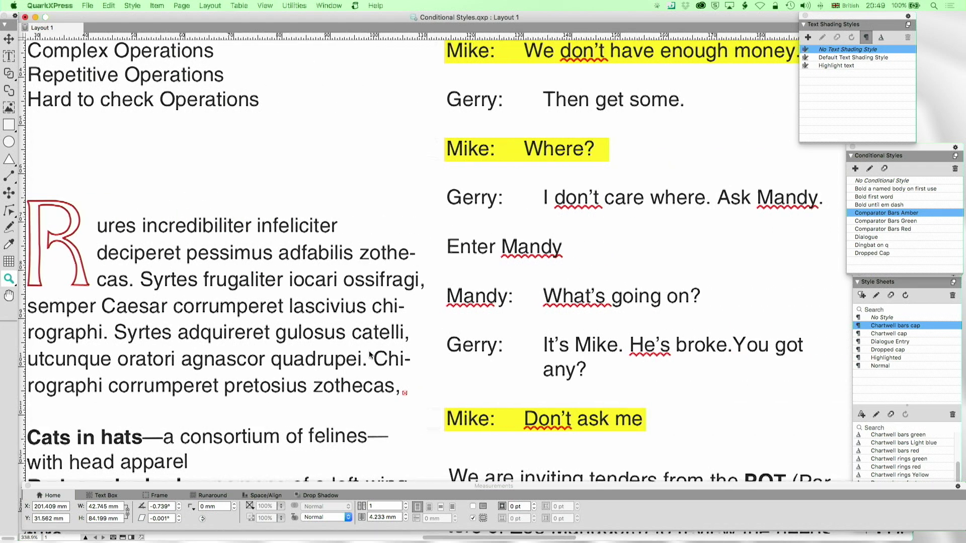
pyautogui.scroll(4, 369, 351)
pyautogui.hscroll(-2, 369, 351)
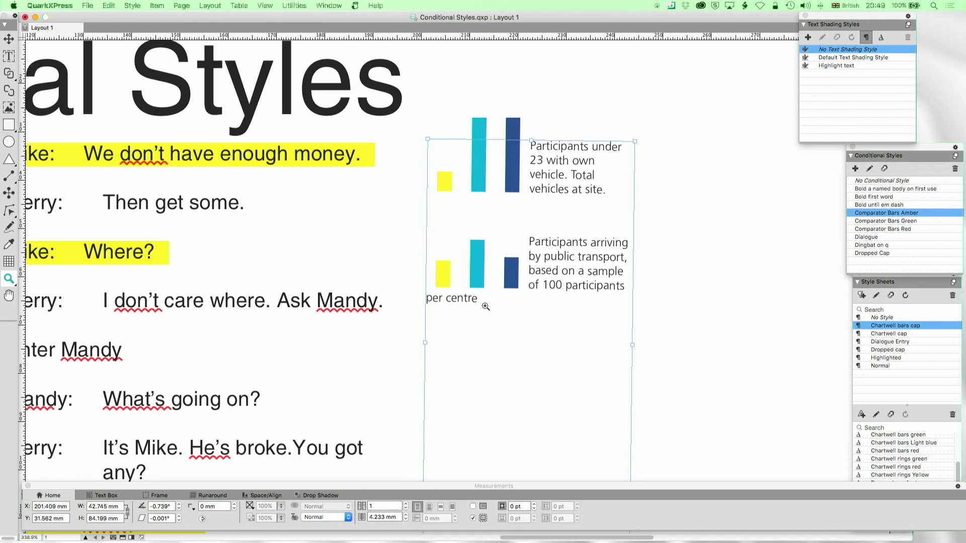
pyautogui.scroll(2, 485, 307)
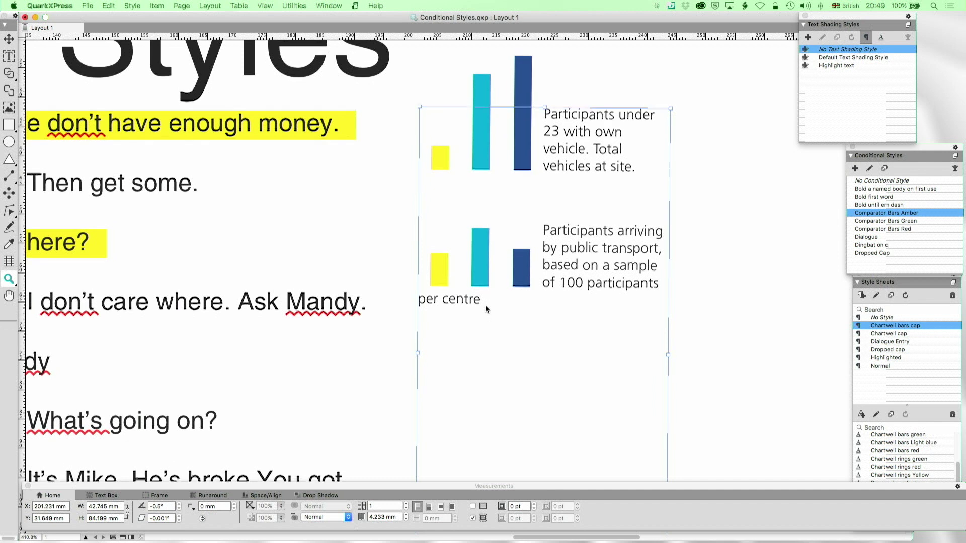
pyautogui.scroll(-3, 486, 308)
pyautogui.scroll(-1, 486, 308)
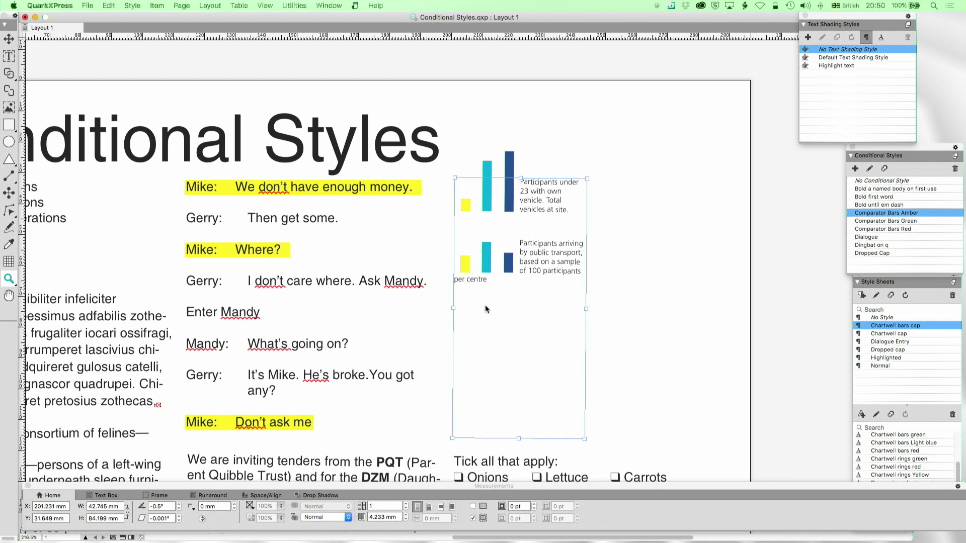